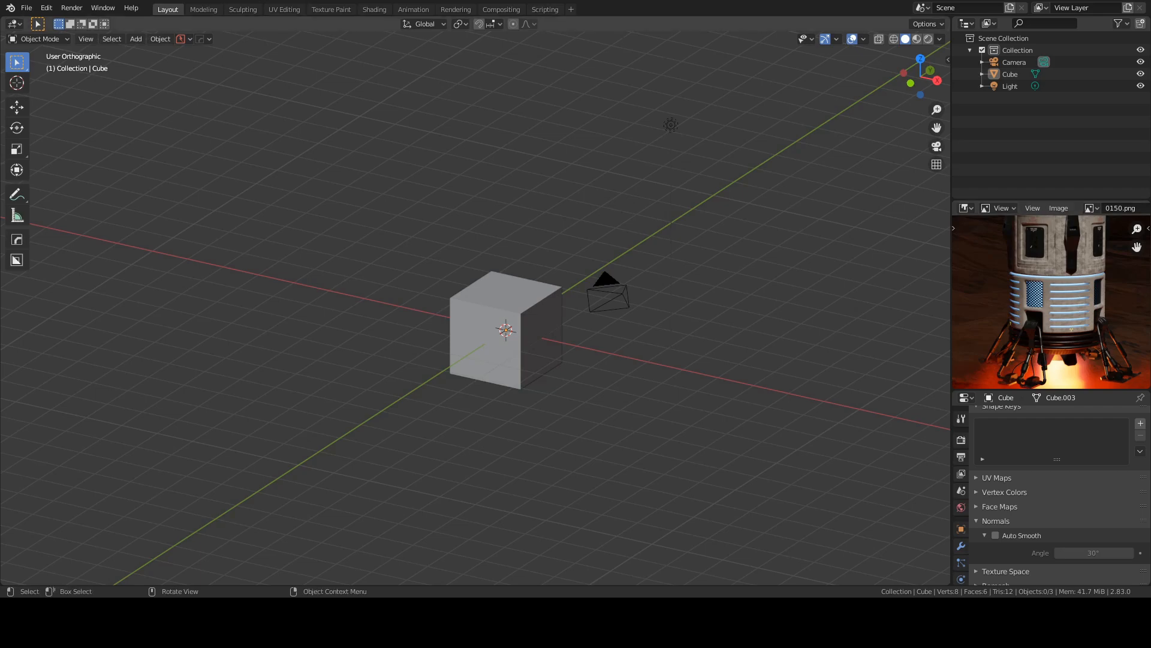
Step: Delete the default cube from the scene
left_click(491, 291)
key("x")
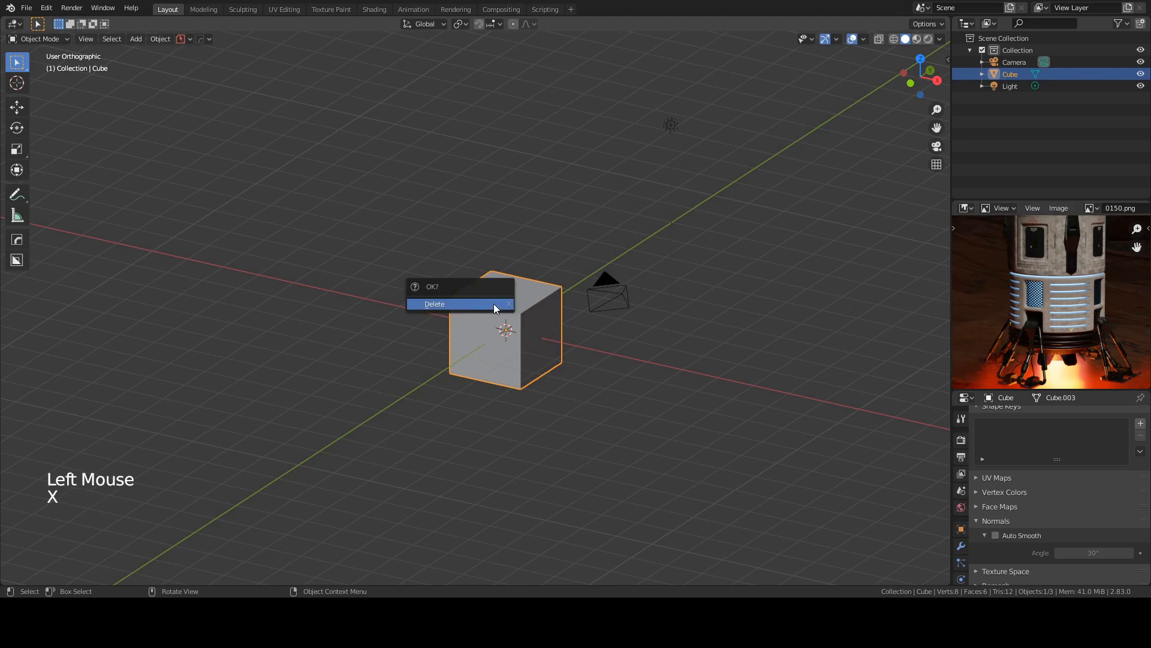
left_click(494, 303)
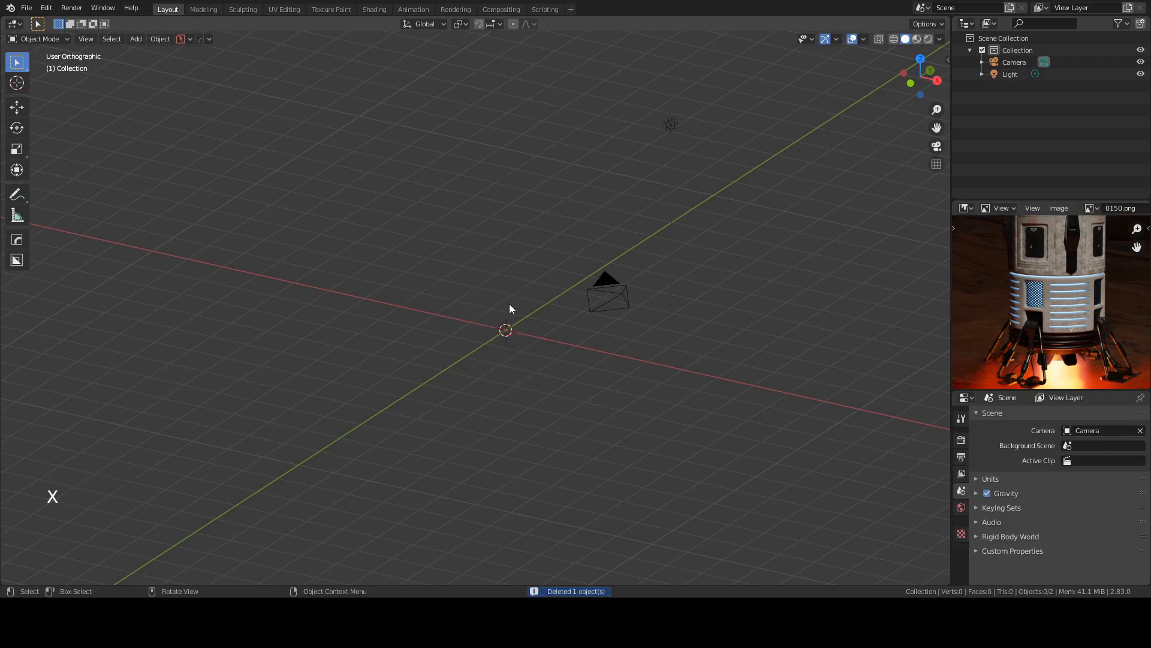
Step: Add a mesh cylinder with 64 vertices and its cap fill type set to Nothing
key("shift+a")
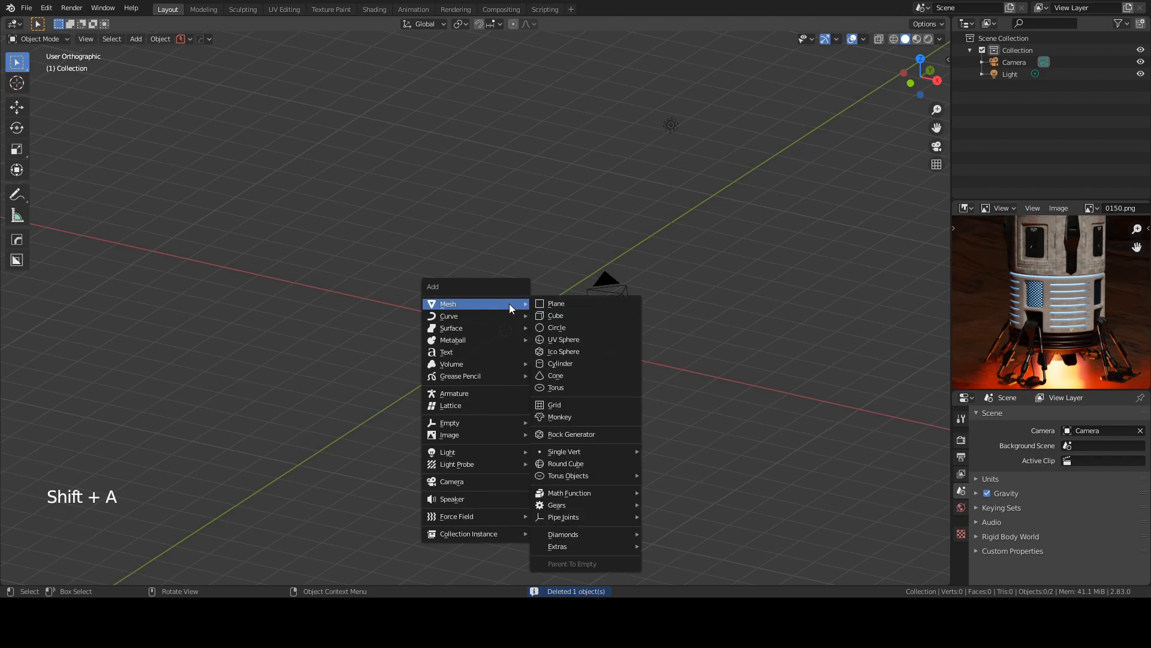
left_click(548, 363)
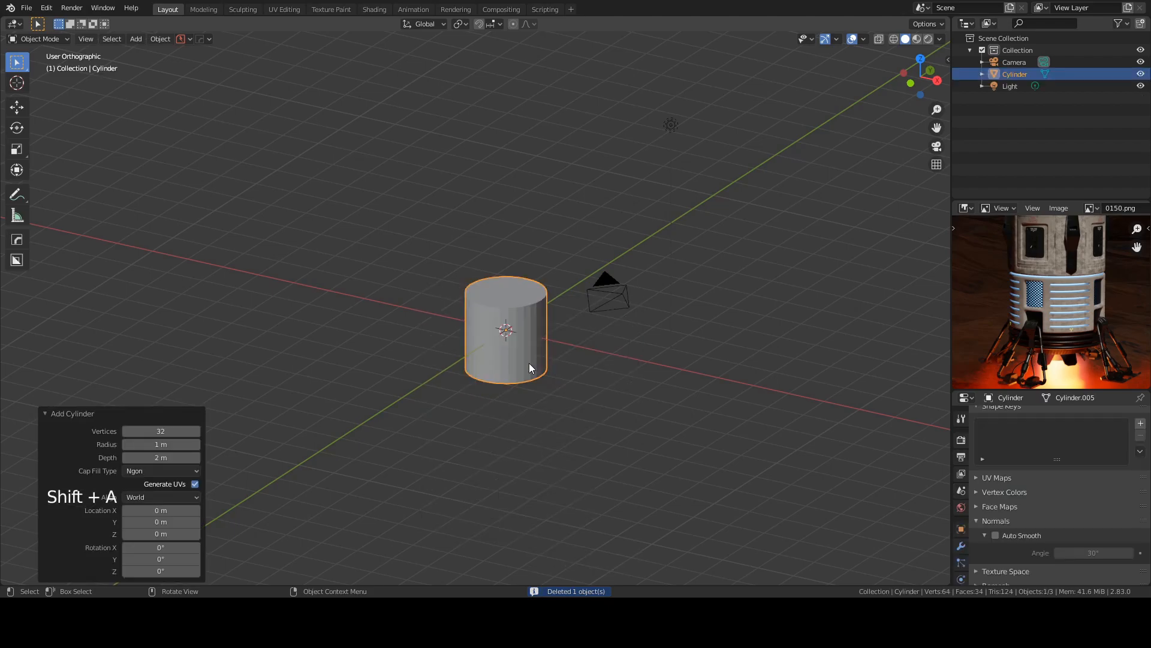
double_click(161, 431)
type("64")
key("Return")
left_click(156, 471)
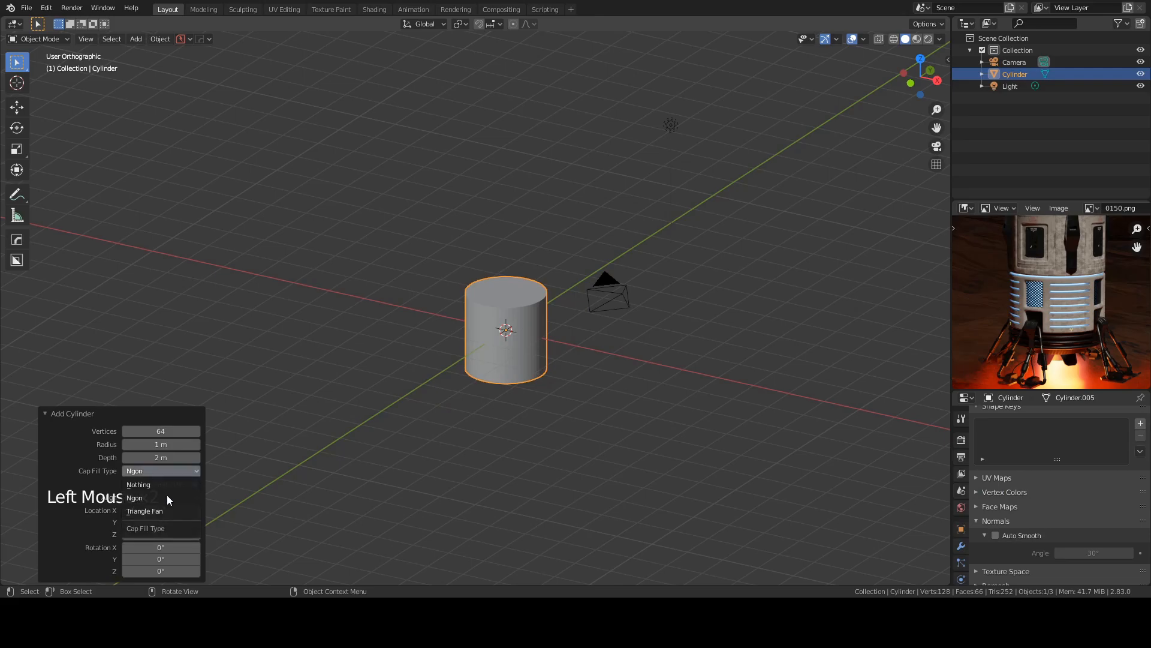
left_click(167, 494)
Step: Move the cylinder up 1 m along the Z axis
middle_click_drag(523, 267, 524, 331)
left_click(482, 341)
key("KP_1")
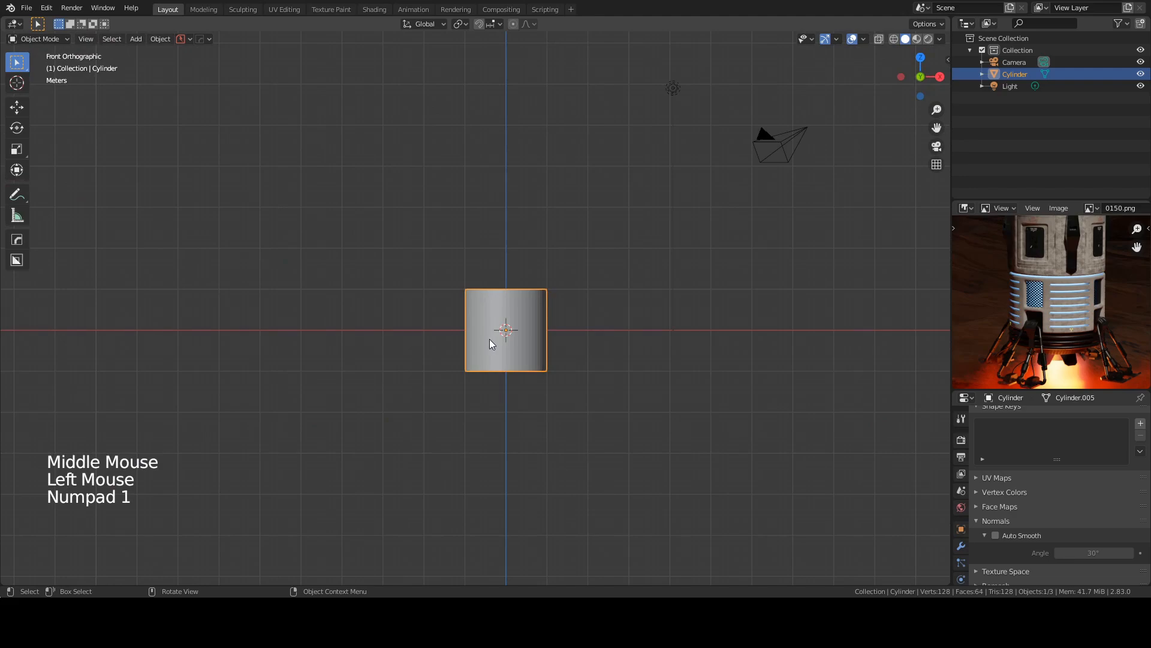
key("g")
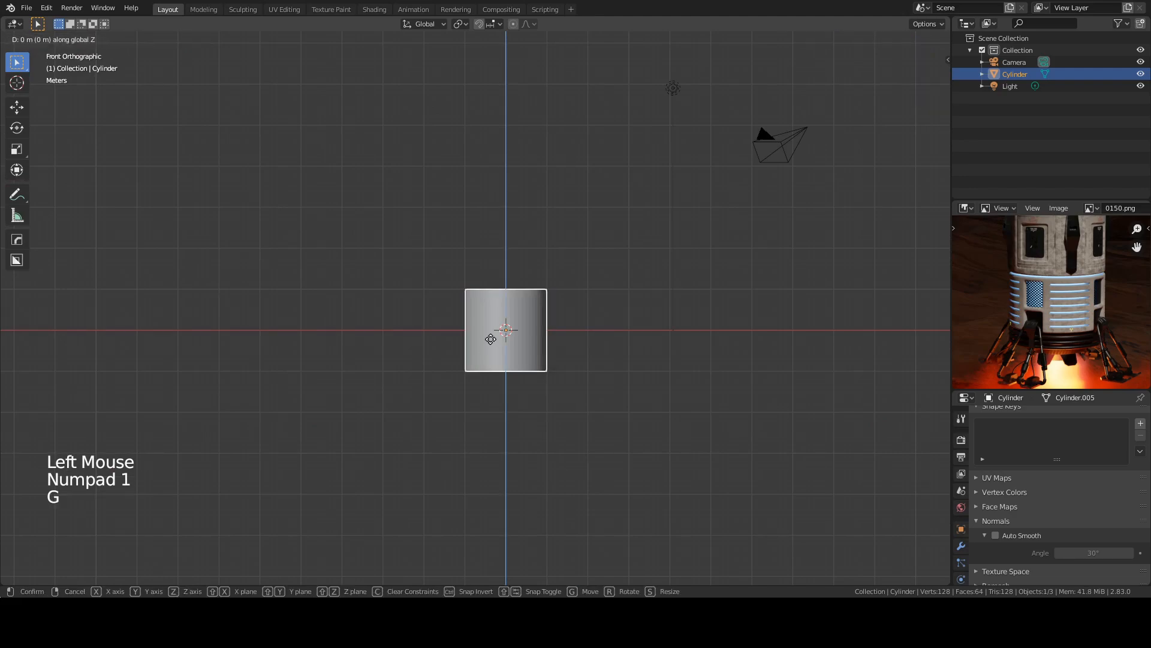
key("z")
key("1")
key("Return")
Step: Shade the cylinder smooth and enable Auto Smooth for its normals with an angle of 60°
middle_click_drag(519, 312, 491, 344)
scroll(490, 344, "up", 4)
middle_click_drag(498, 285, 515, 309, "shift")
right_click(514, 304)
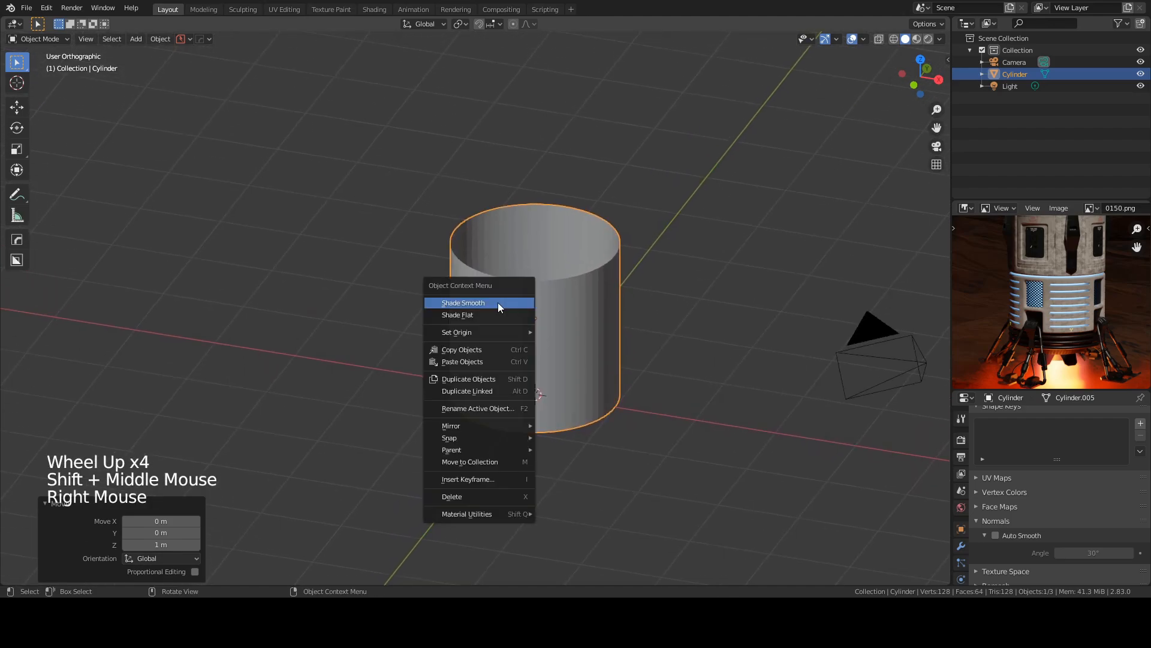
left_click(498, 303)
scroll(973, 526, "down", 6)
scroll(964, 576, "down", 6)
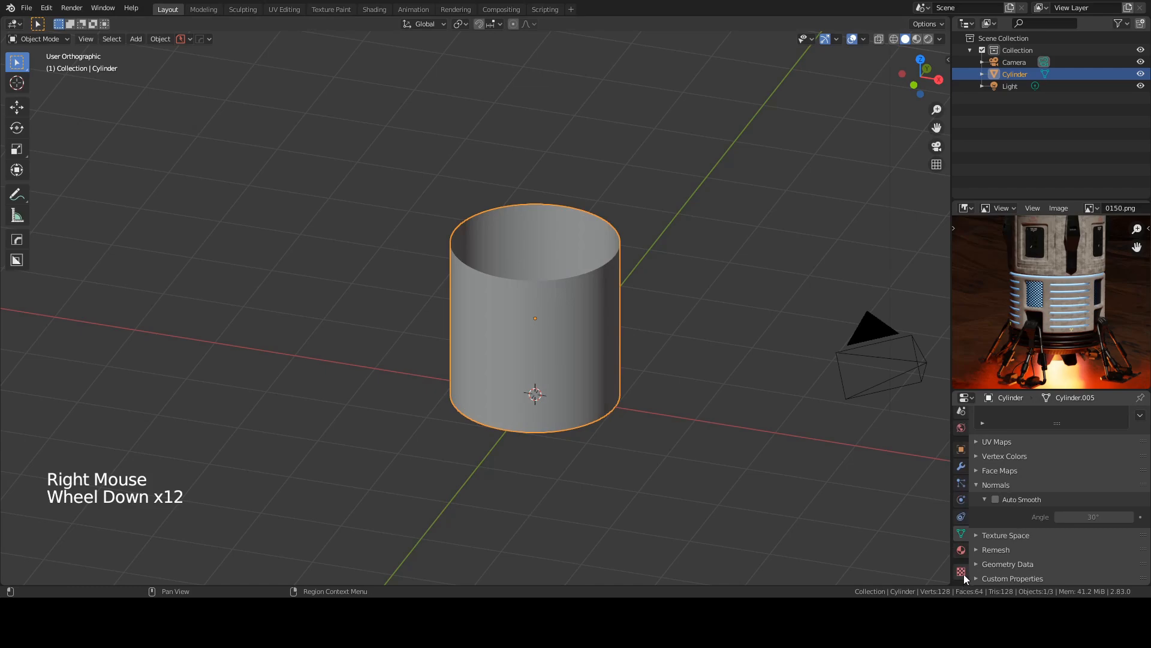
left_click(959, 531)
left_click(995, 500)
left_click_drag(1079, 517, 1115, 517)
Step: Scale the cylinder by 1.5 in X and Y, leaving Z locked
middle_click_drag(560, 384, 519, 345)
key("KP_1")
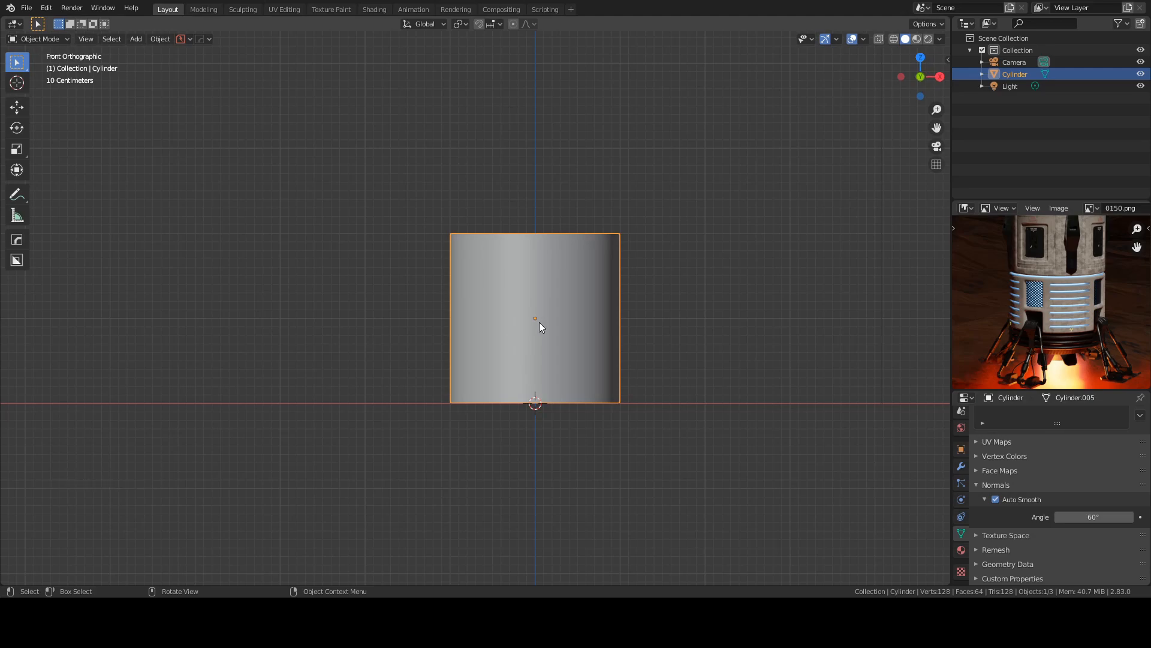
key("s")
key("shift+z")
type("1.5")
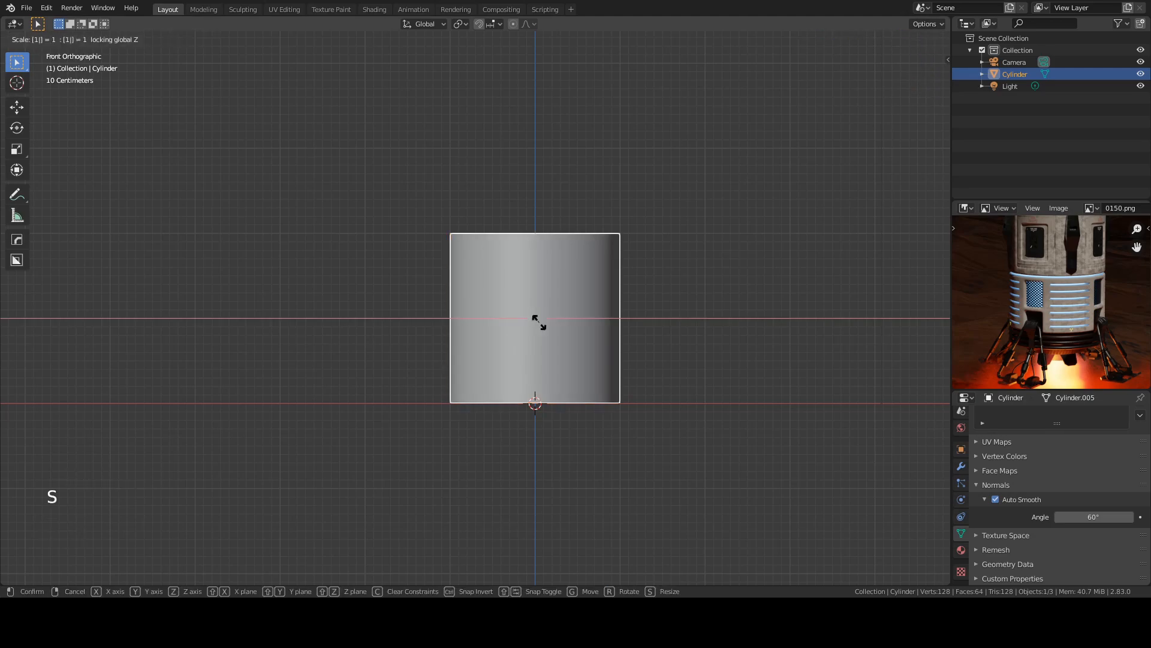
key("Return")
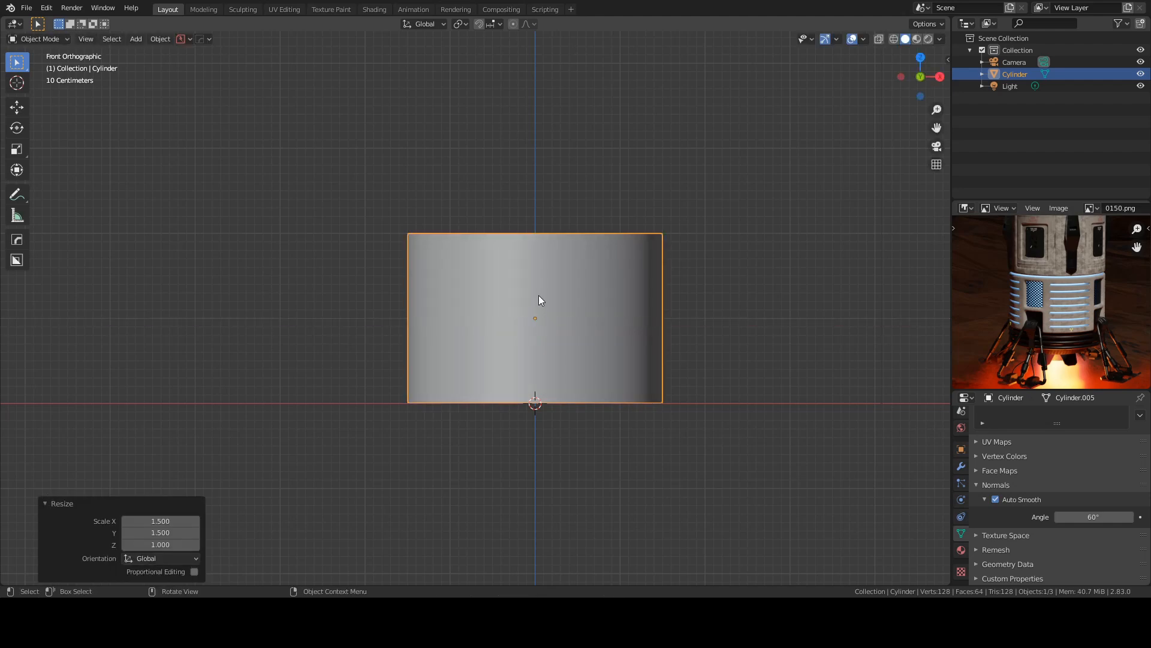
Step: Delete three quarters of the cylinder's vertices, keeping only the quarter between the positive X and negative Y axes
middle_click_drag(564, 297, 508, 332)
key("KP_1")
key("KP_7")
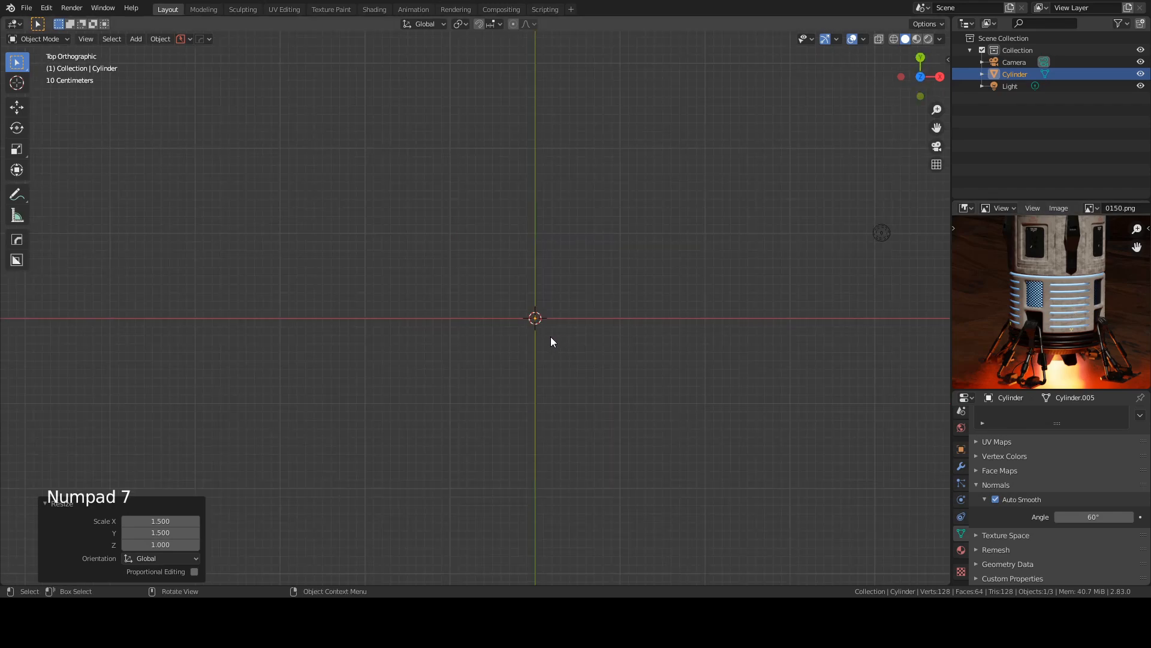
key("Tab")
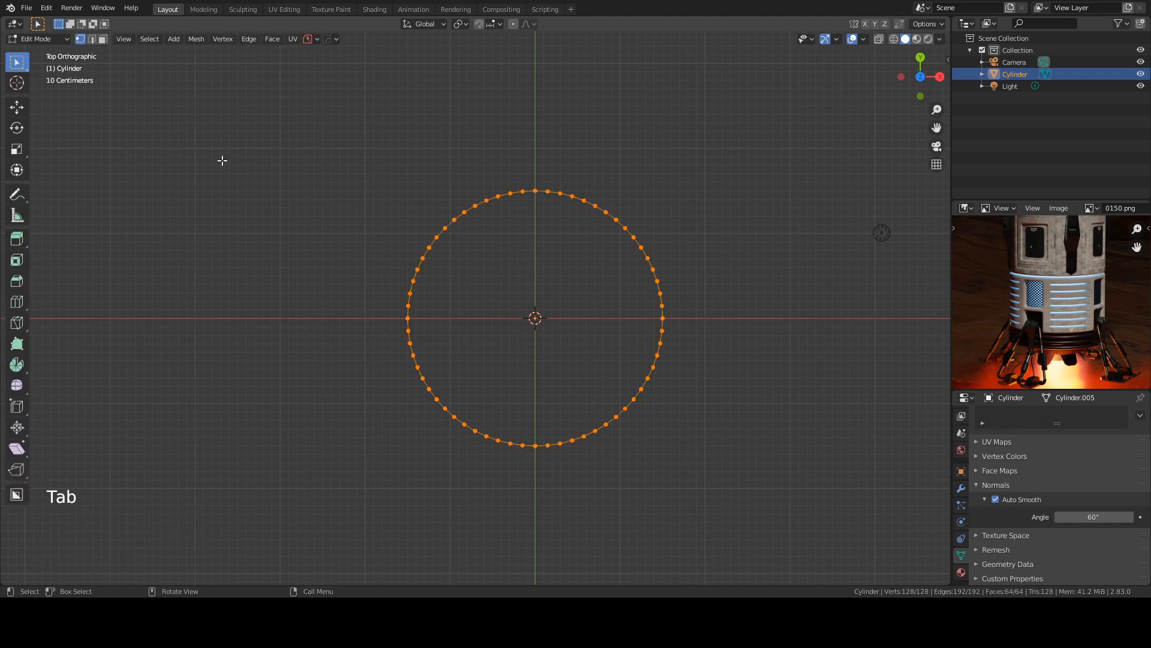
left_click(880, 40)
left_click(312, 241)
key("b")
left_click_drag(314, 178, 728, 314)
key("b")
left_click_drag(313, 286, 526, 471)
key("x")
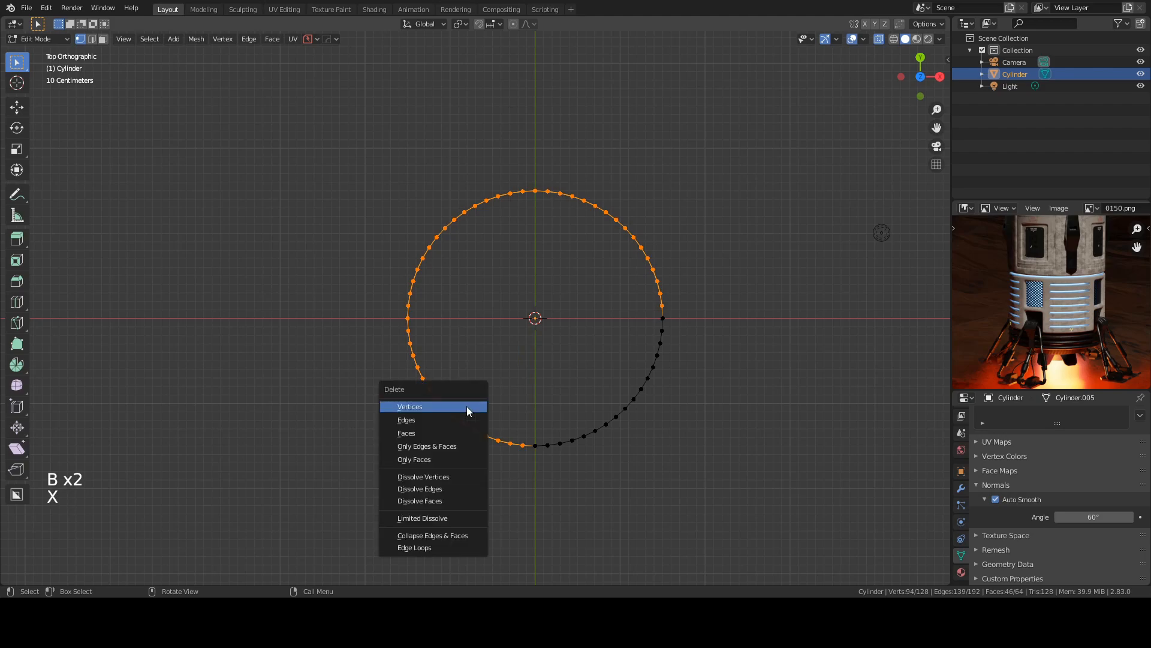
left_click(468, 407)
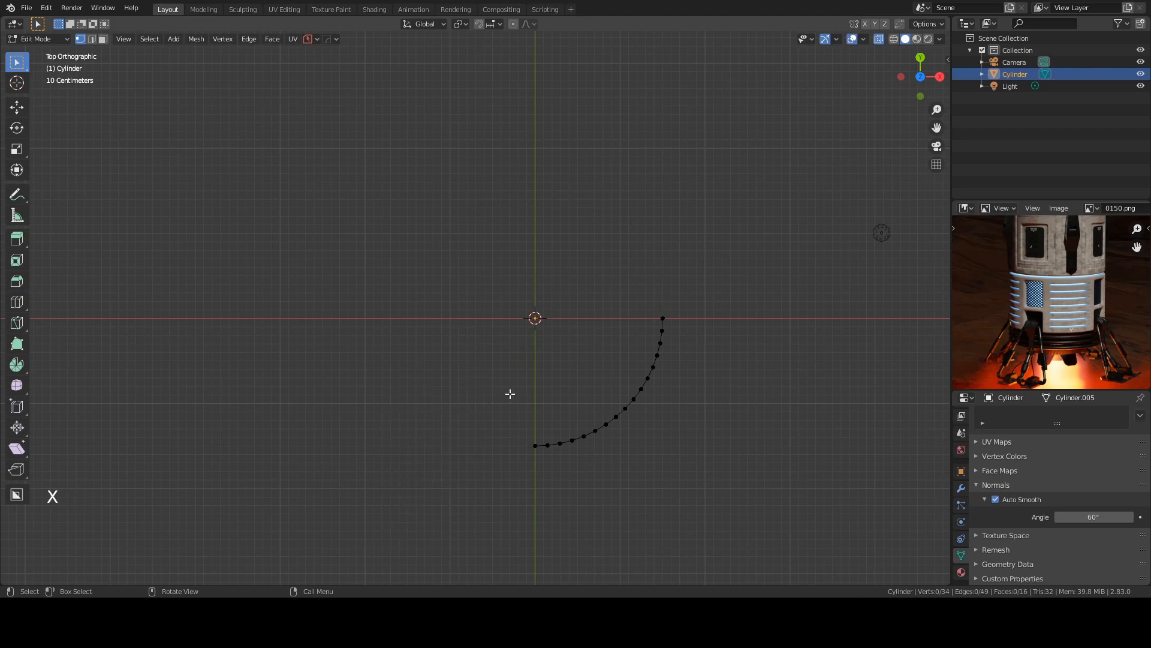
key("Tab")
Step: Turn off X-ray and divide the quarter cylinder with 21 evenly spaced horizontal loop cuts
middle_click_drag(528, 380, 534, 294)
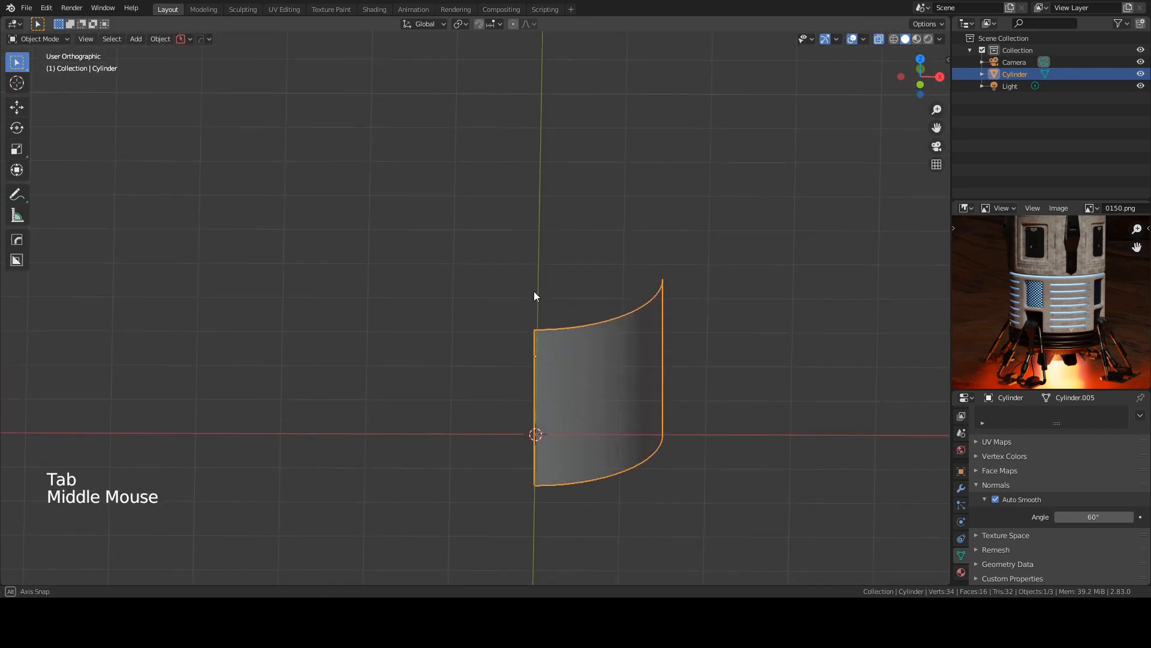
key("KP_1")
mouse_move(758, 226)
middle_mouse_down()
mouse_move(653, 334)
mouse_move(684, 393)
mouse_move(514, 316)
middle_mouse_up()
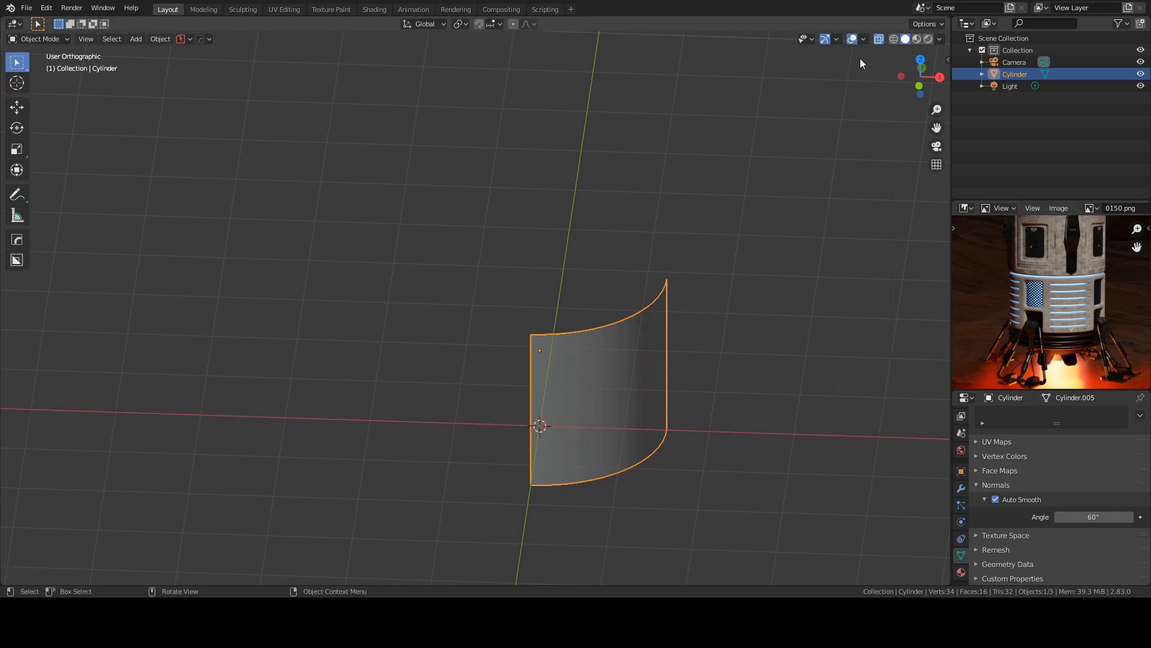
left_click(610, 394)
middle_click(611, 395)
key("KP_1")
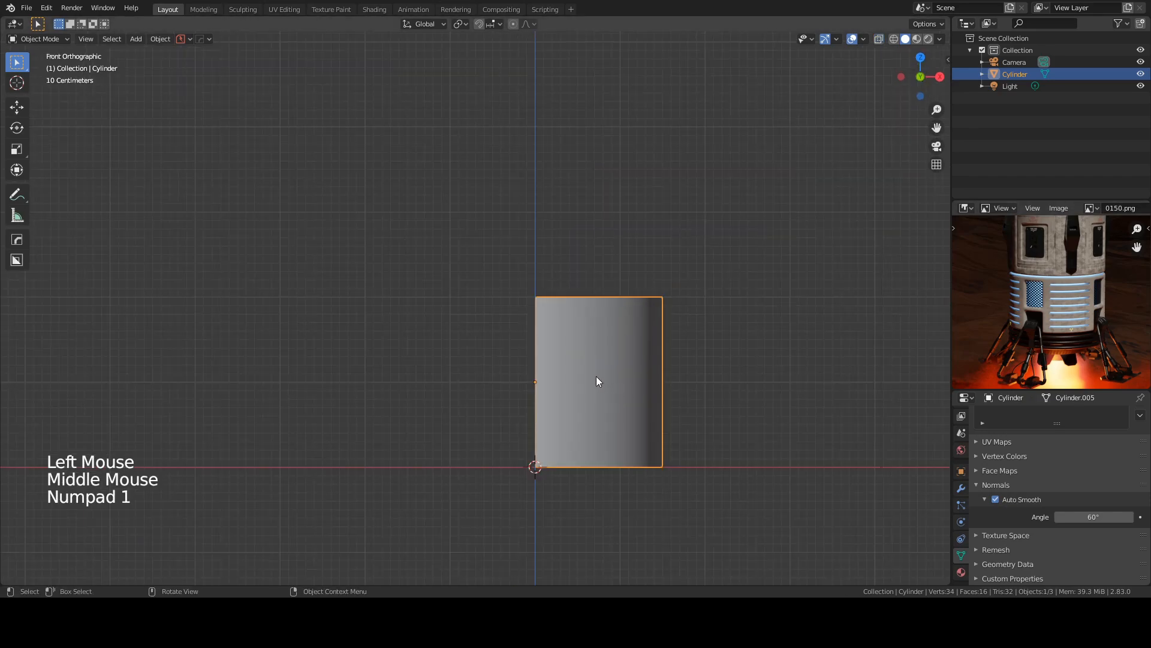
key("Tab")
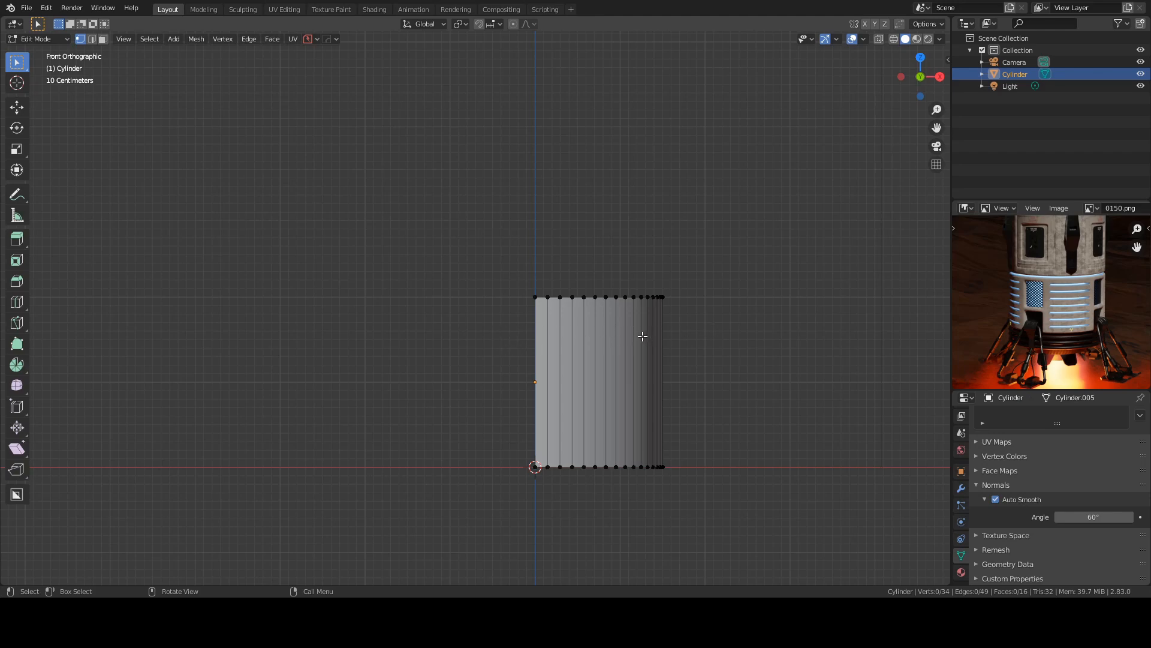
key("ctrl+r")
scroll(643, 337, "up", 12)
scroll(643, 337, "up", 8)
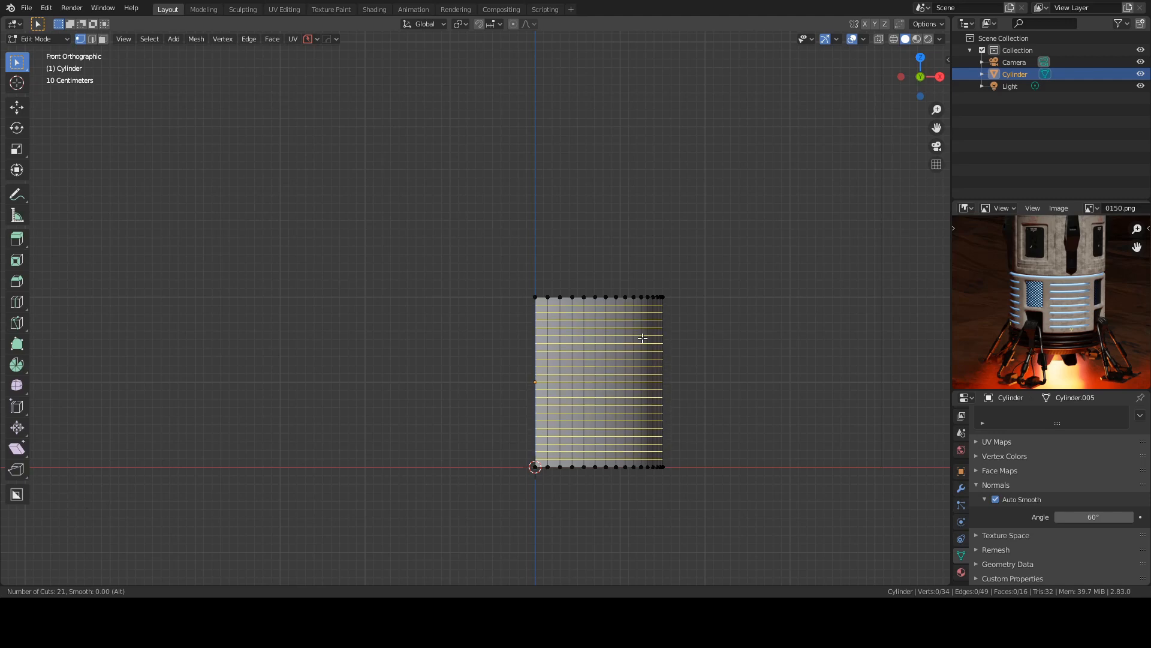
left_click(643, 338)
right_click(643, 337)
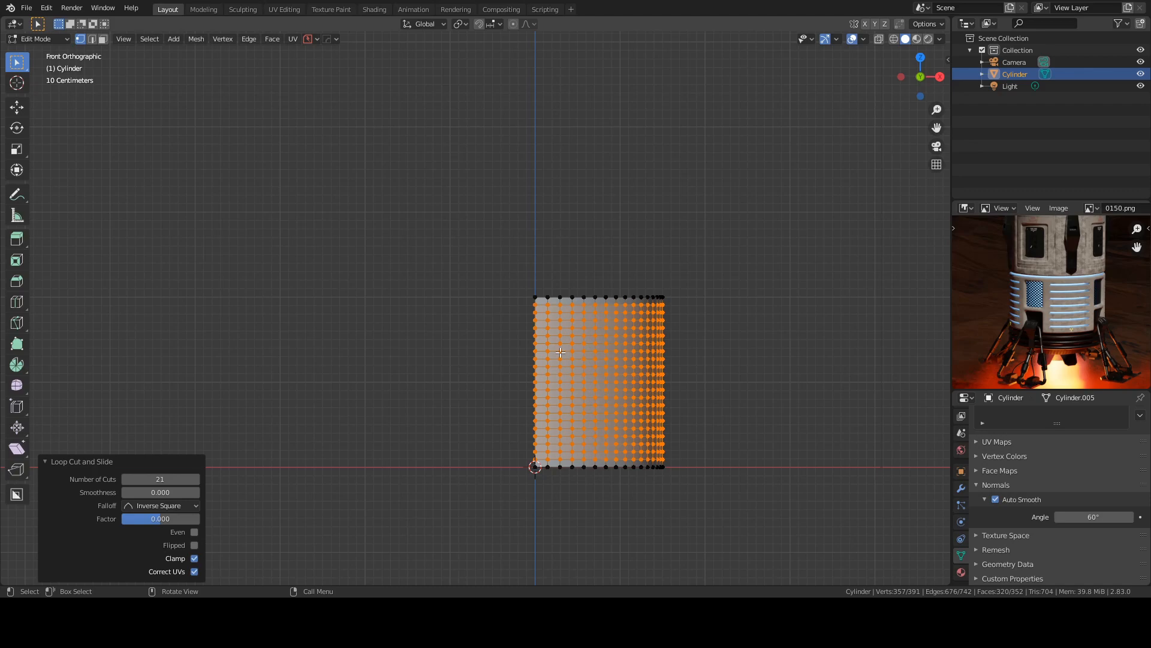
Step: Separate two centred six-column face blocks into a new object: the upper 11 rows and the lowest 6 rows
middle_click_drag(670, 331, 635, 368)
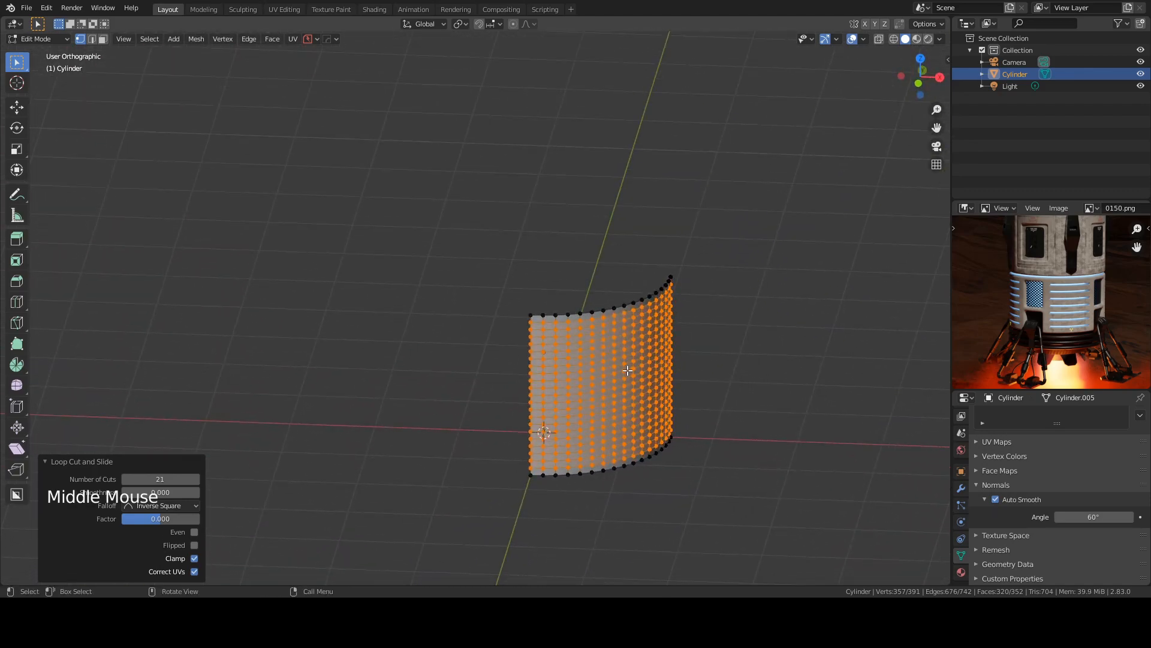
key("KP_1")
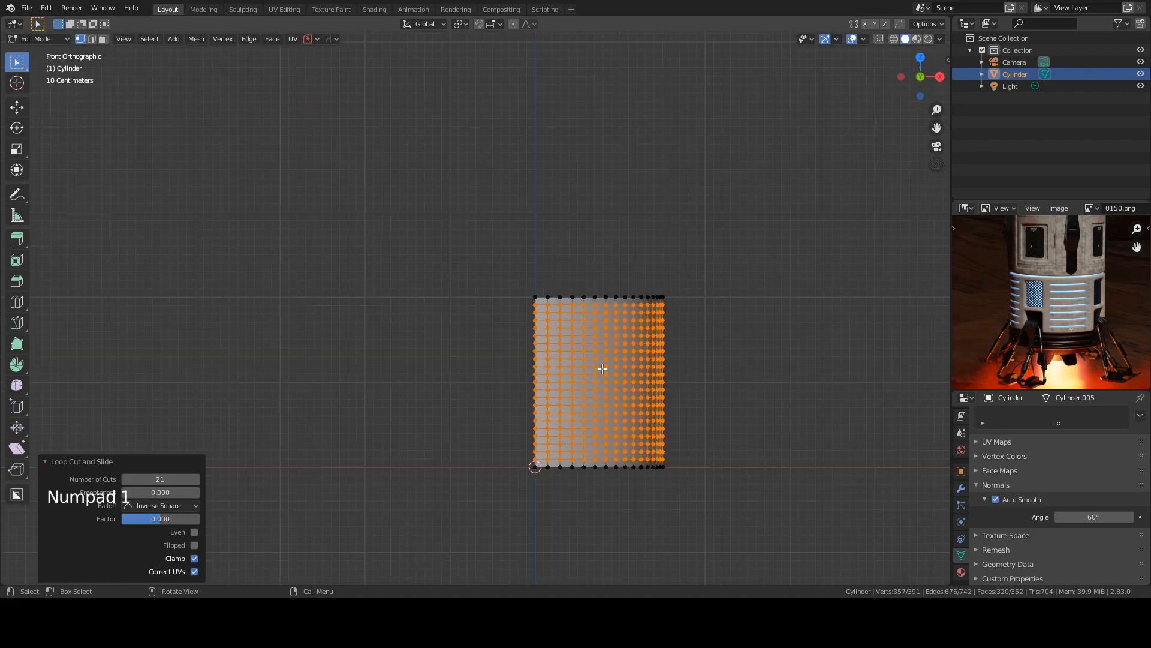
key("KP_6")
key("KP_6")
key("KP_6")
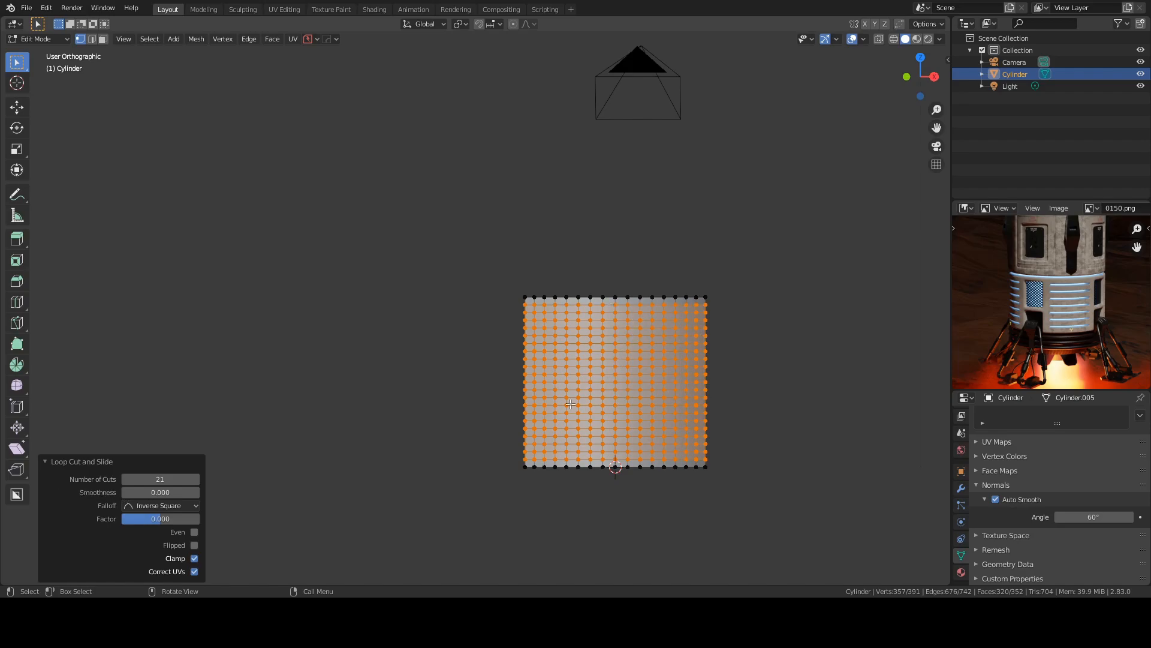
left_click(103, 39)
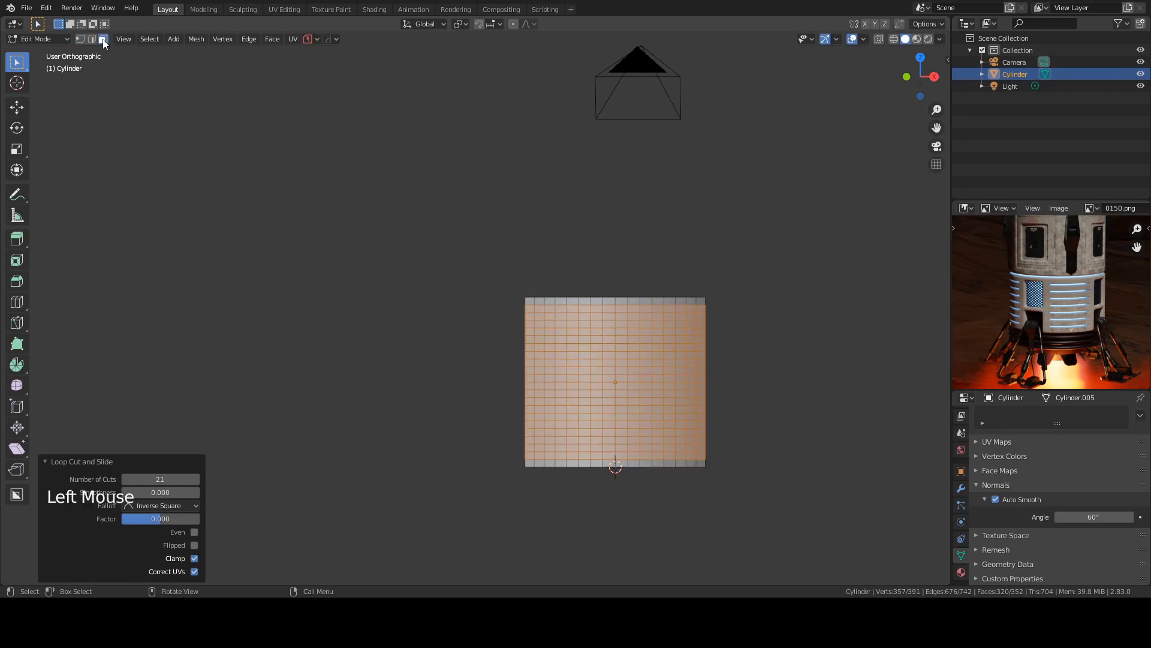
left_click(408, 260)
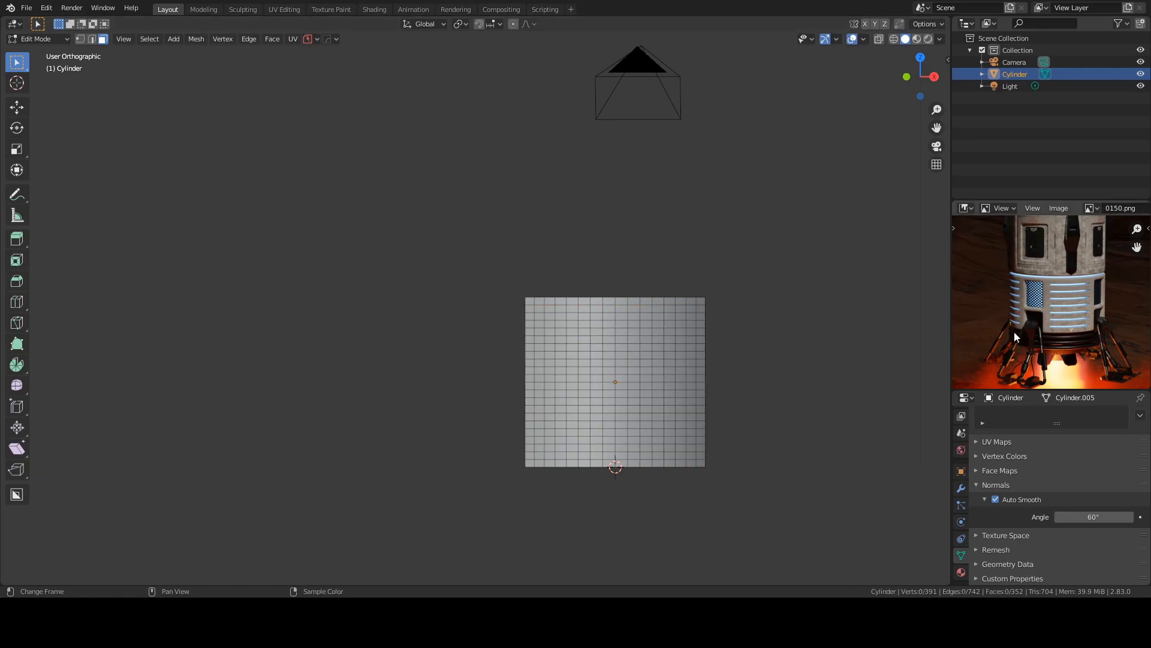
key("b")
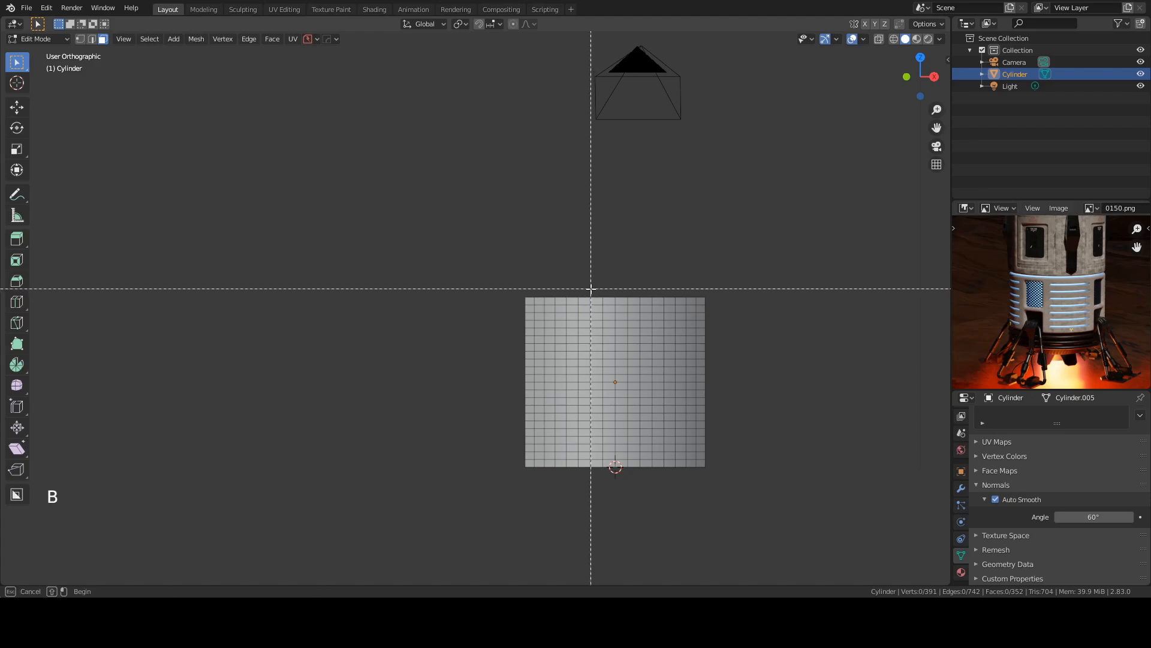
left_click_drag(586, 292, 652, 378)
key("b")
left_click_drag(583, 424, 652, 482)
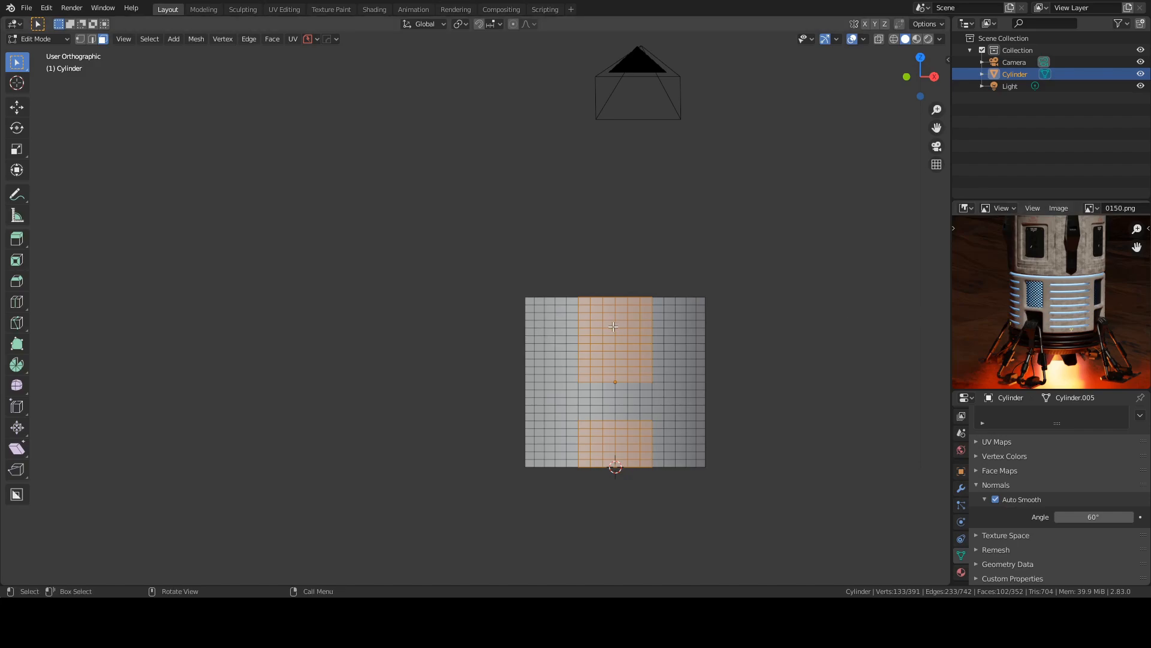
key("p")
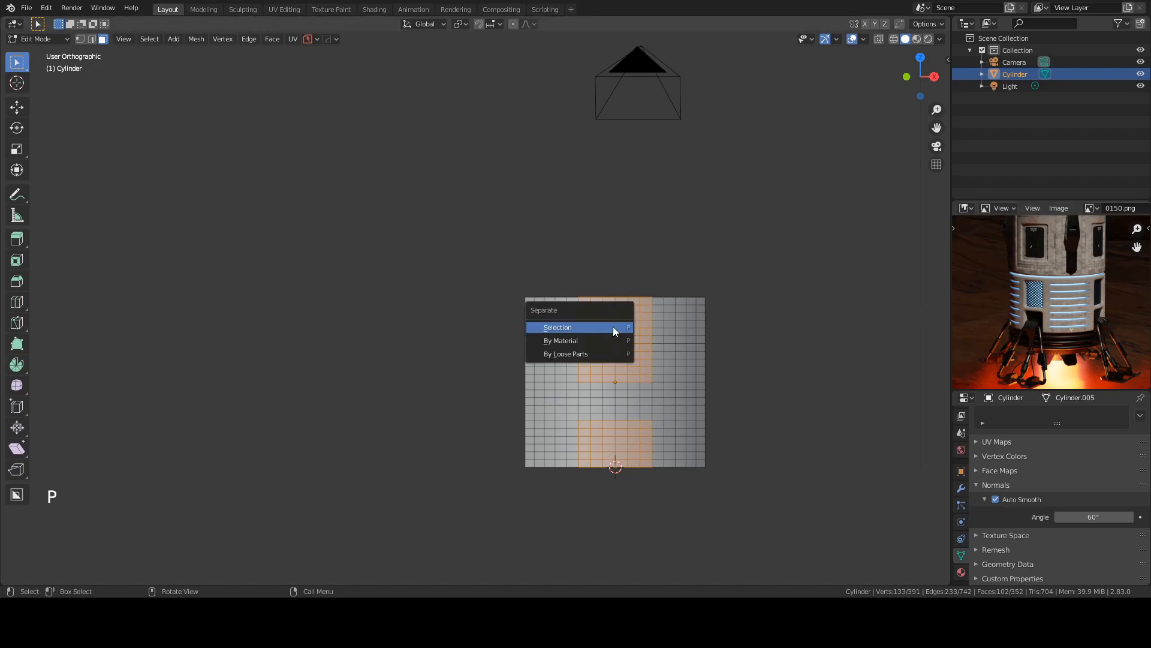
left_click(613, 326)
Step: Return to Object Mode and hide the separated centre panels
key("Tab")
left_click(596, 334)
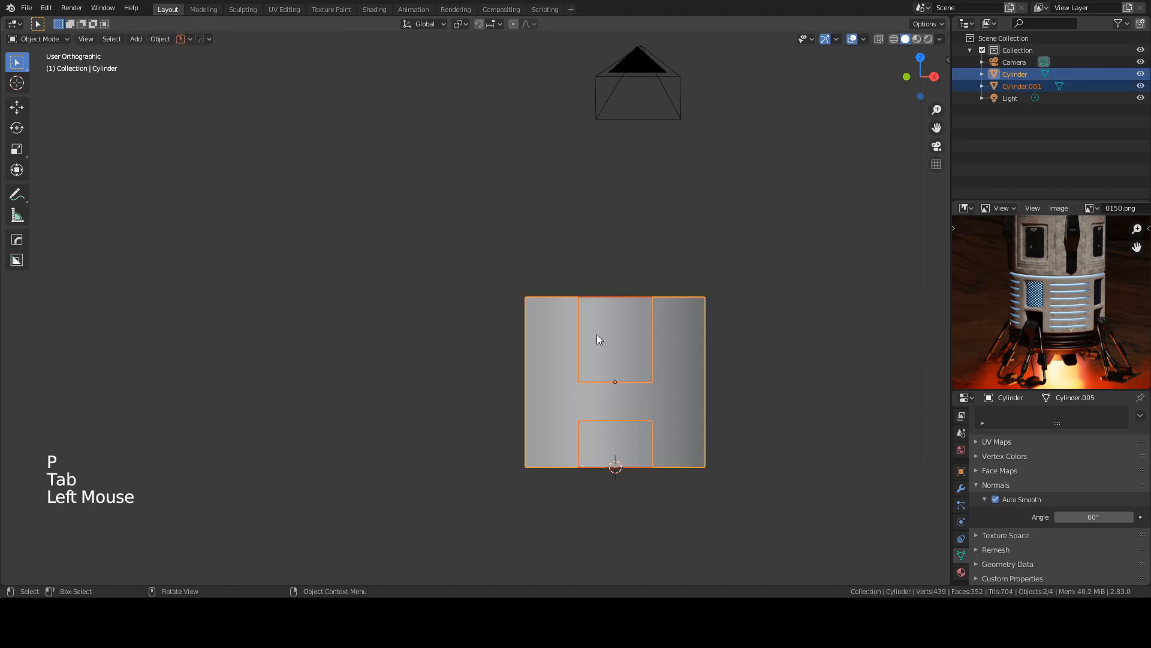
key("h")
Step: In the hull piece's mesh, select seven evenly spaced two-row bands of faces across the outer four columns on both sides
left_click(552, 335)
key("Tab")
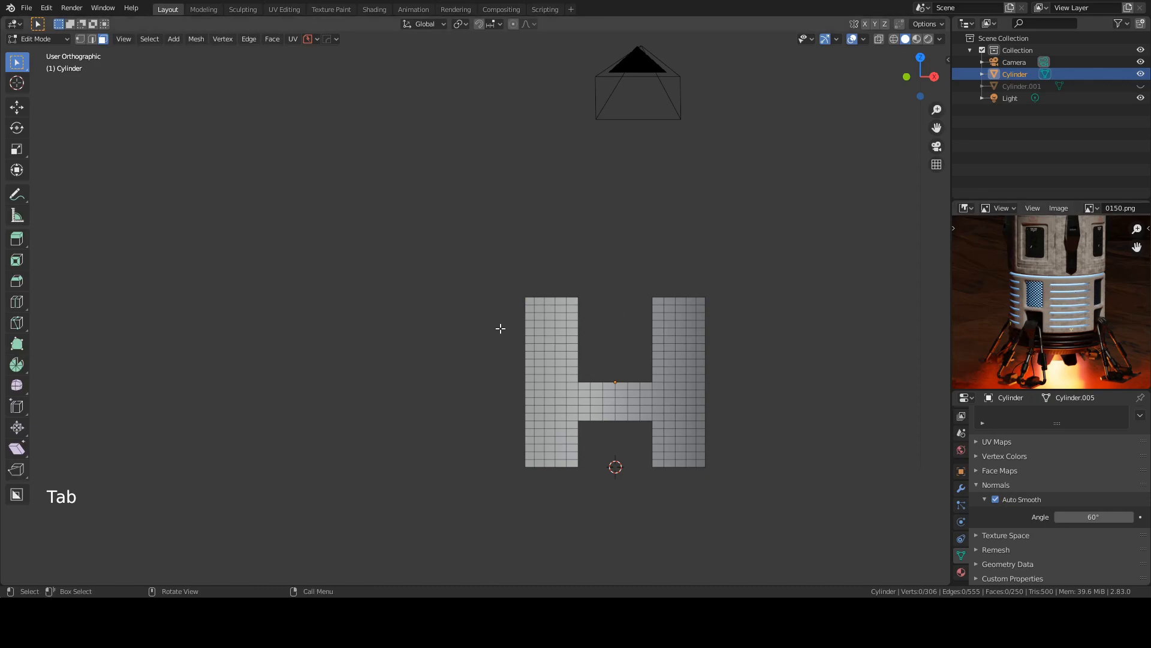
key("b")
left_click_drag(521, 312, 551, 459)
key("b")
key("b")
key("b")
key("b")
key("b")
key("b")
key("b")
left_click_drag(669, 308, 716, 460)
key("b")
key("b")
key("b")
key("b")
key("b")
key("b")
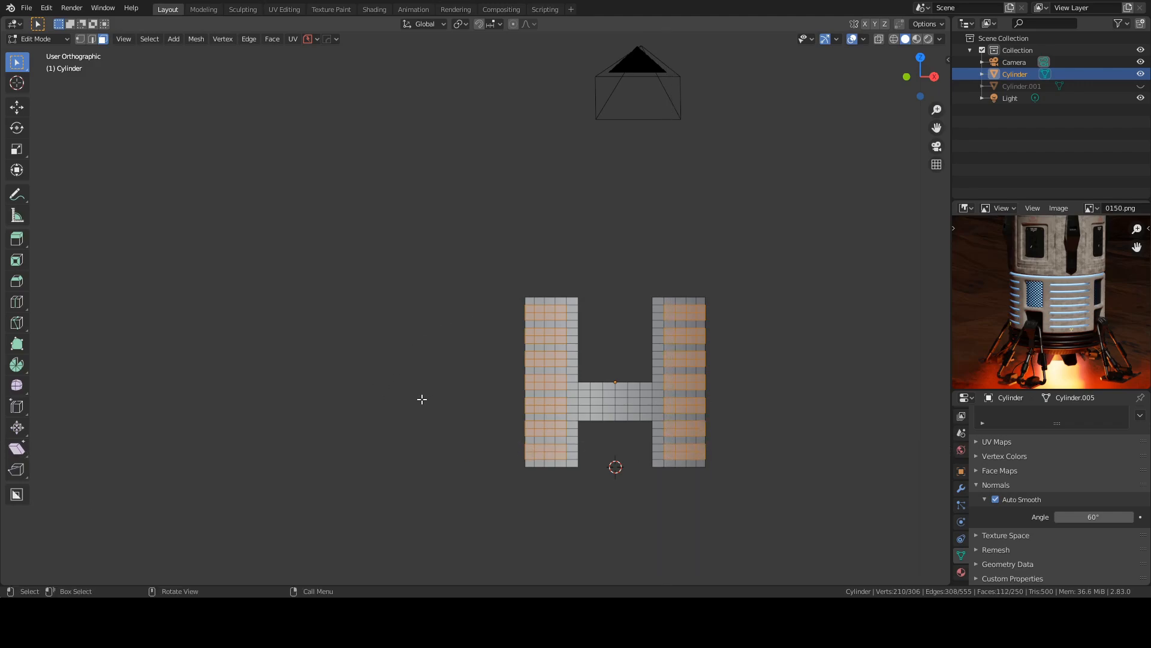
Step: Inset the selected face bands by about 0.049 m with Boundary turned off
key("i")
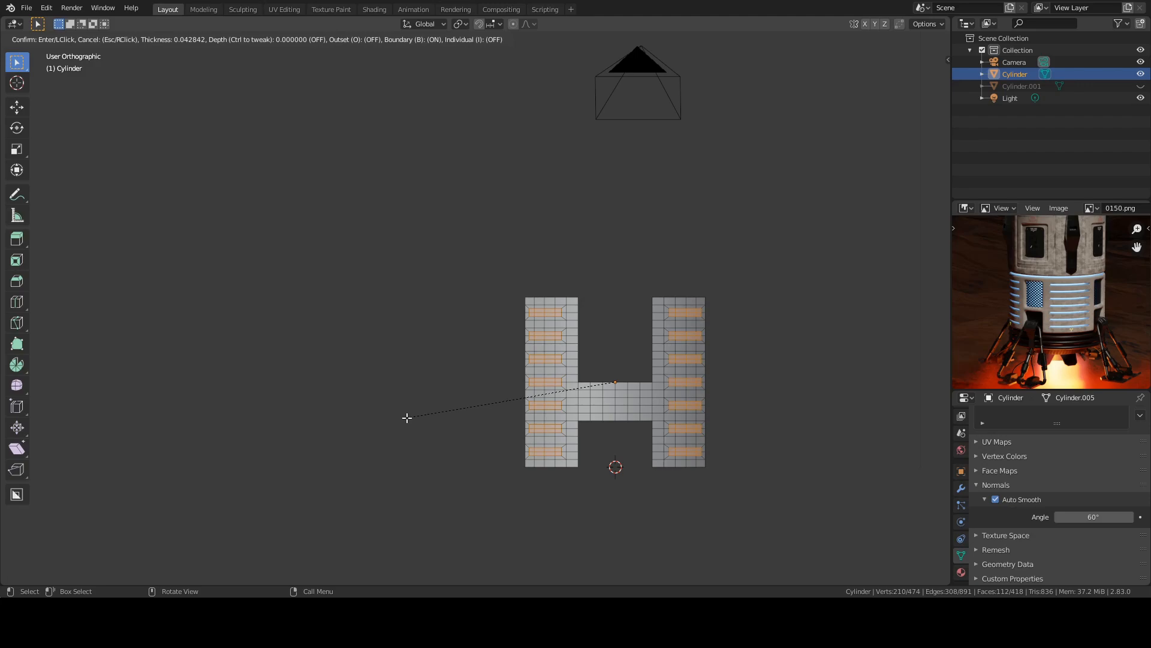
key("b")
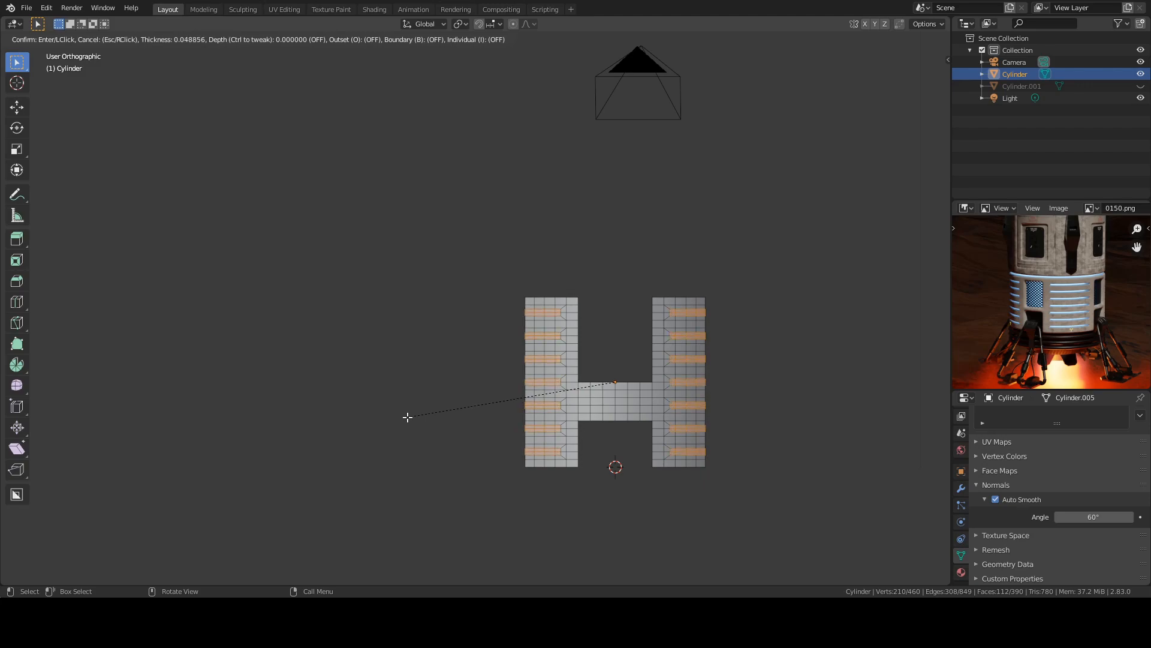
left_click(408, 417)
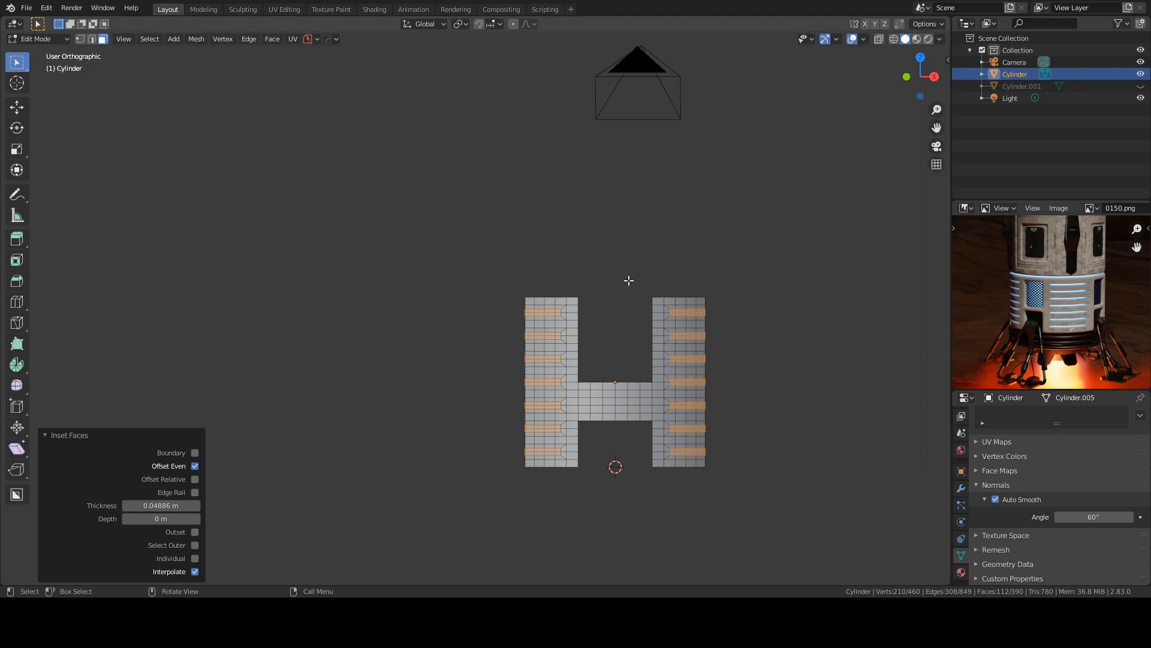
Step: Show the selection's transform data and set the edge crease of the inset faces to 1
key("n")
left_click(942, 65)
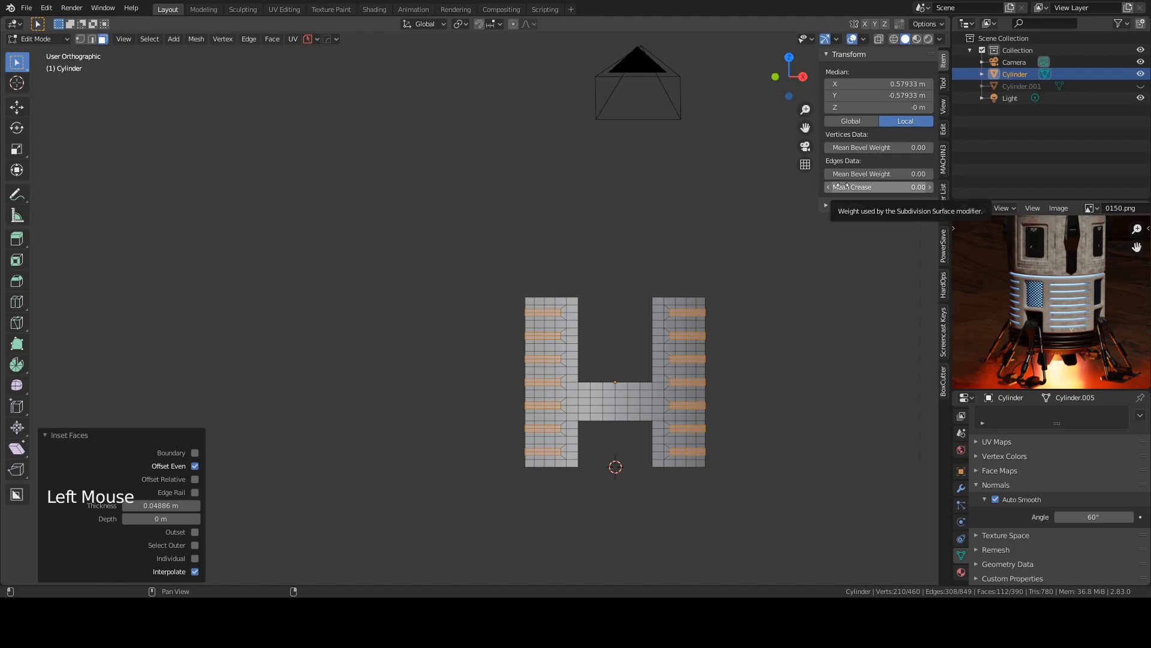
mouse_move(841, 188)
left_mouse_down()
mouse_move(899, 187)
mouse_move(840, 187)
left_mouse_up()
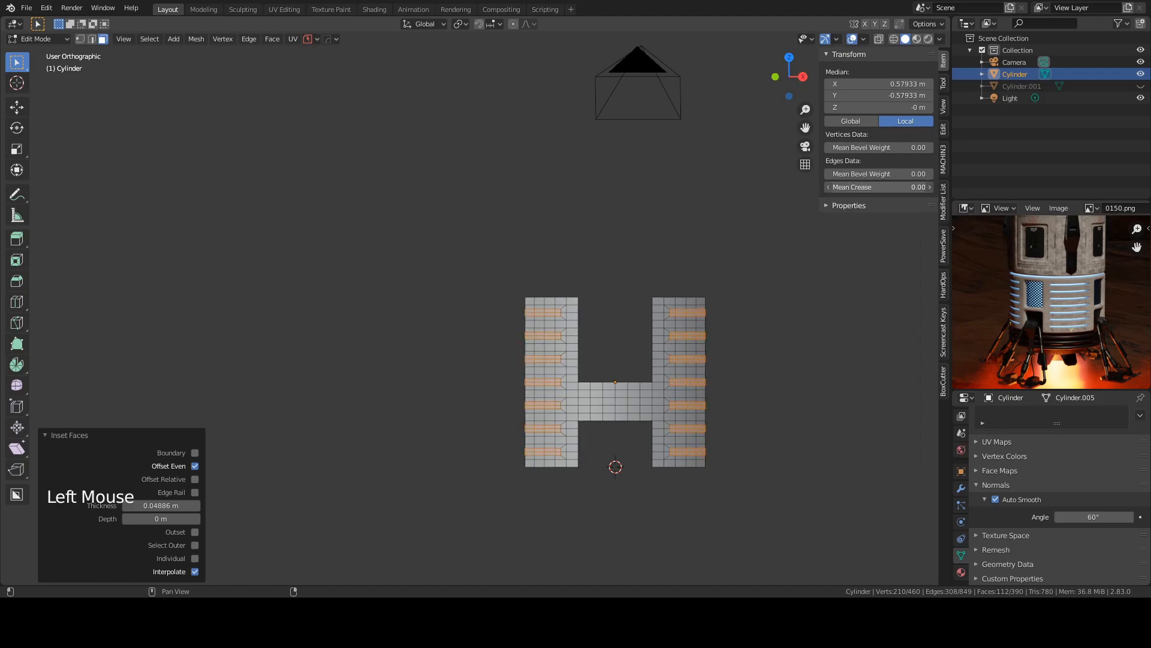
key("shift+e")
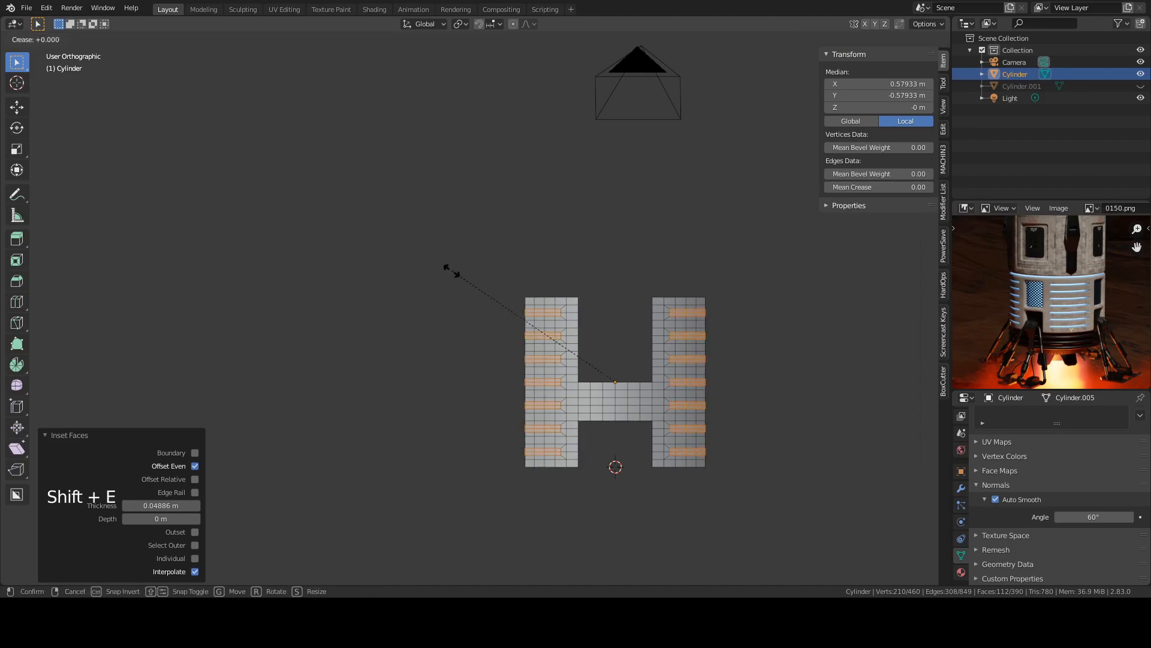
left_click(452, 271)
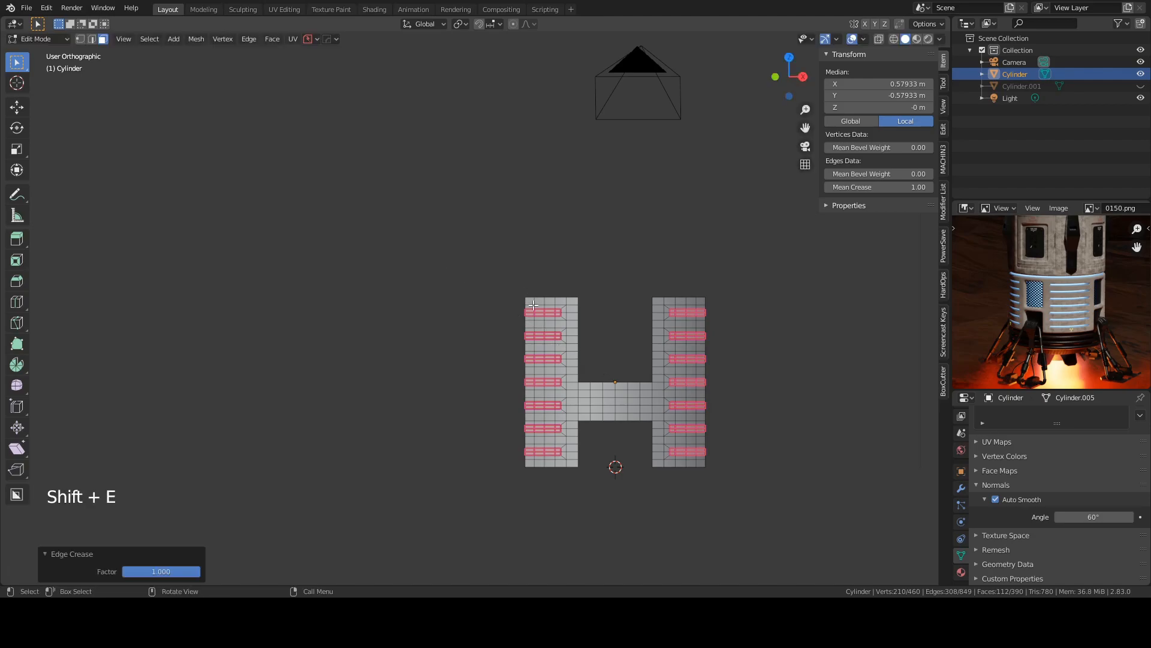
Step: Delete the inset faces to cut open the horizontal slots and return to Object Mode
key("x")
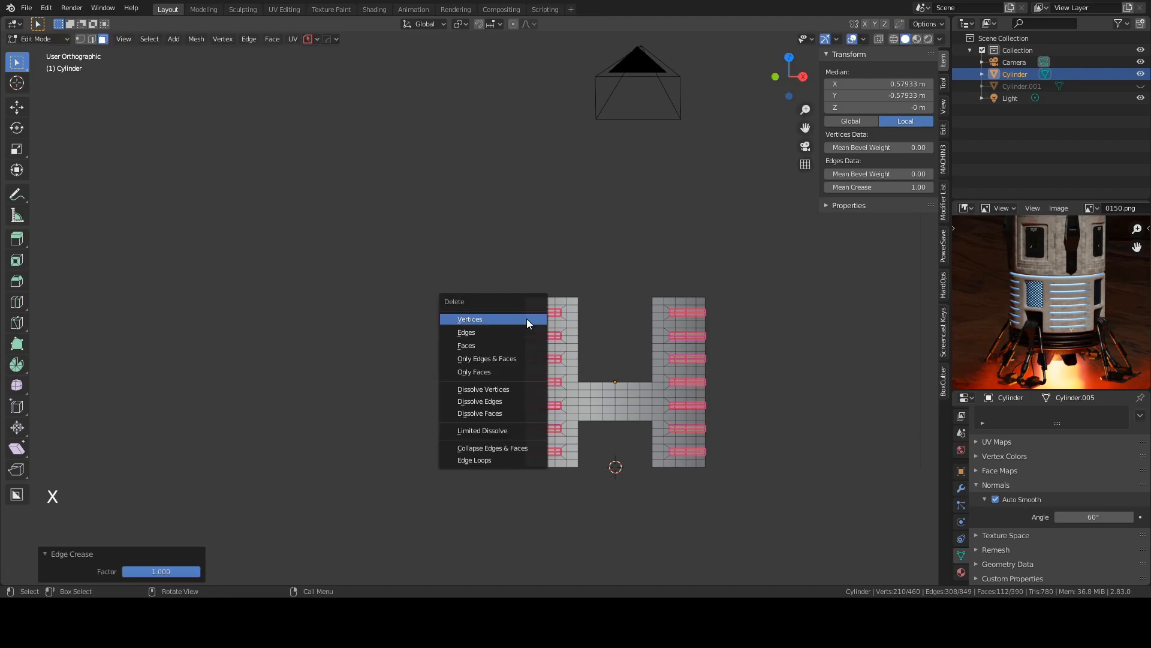
left_click(495, 345)
mouse_move(522, 326)
middle_mouse_down()
mouse_move(580, 355)
mouse_move(531, 324)
mouse_move(599, 330)
mouse_move(536, 335)
mouse_move(535, 312)
middle_mouse_up()
key("Tab")
Step: Add a Plain Axes empty at the world origin
key("KP_1")
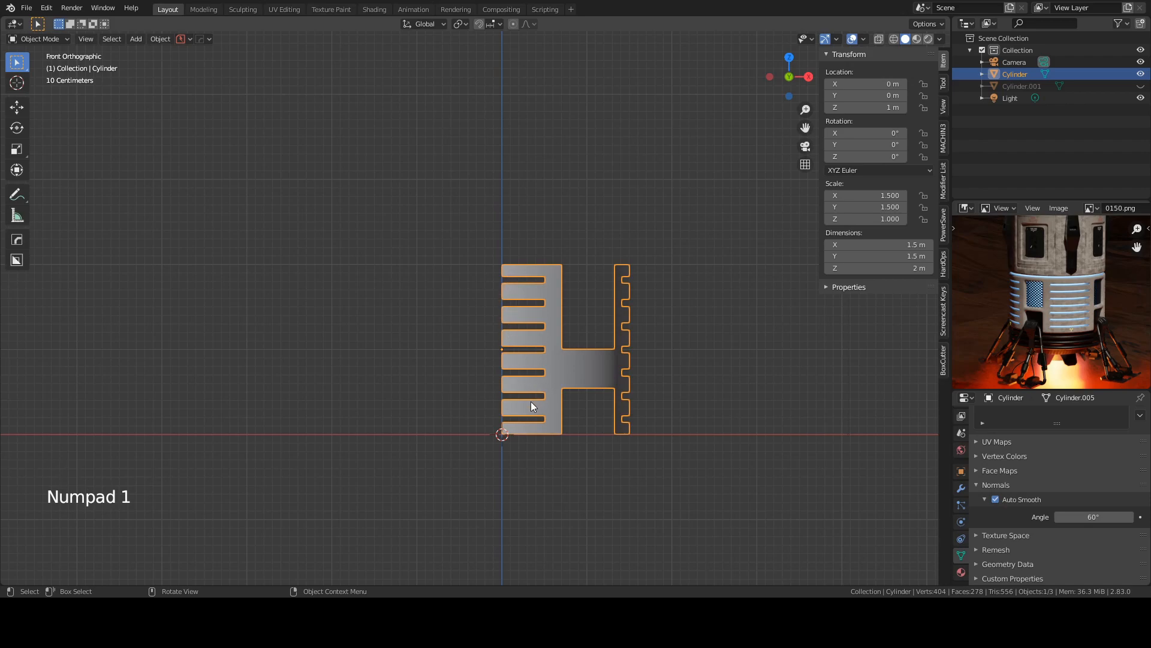
key("shift+a")
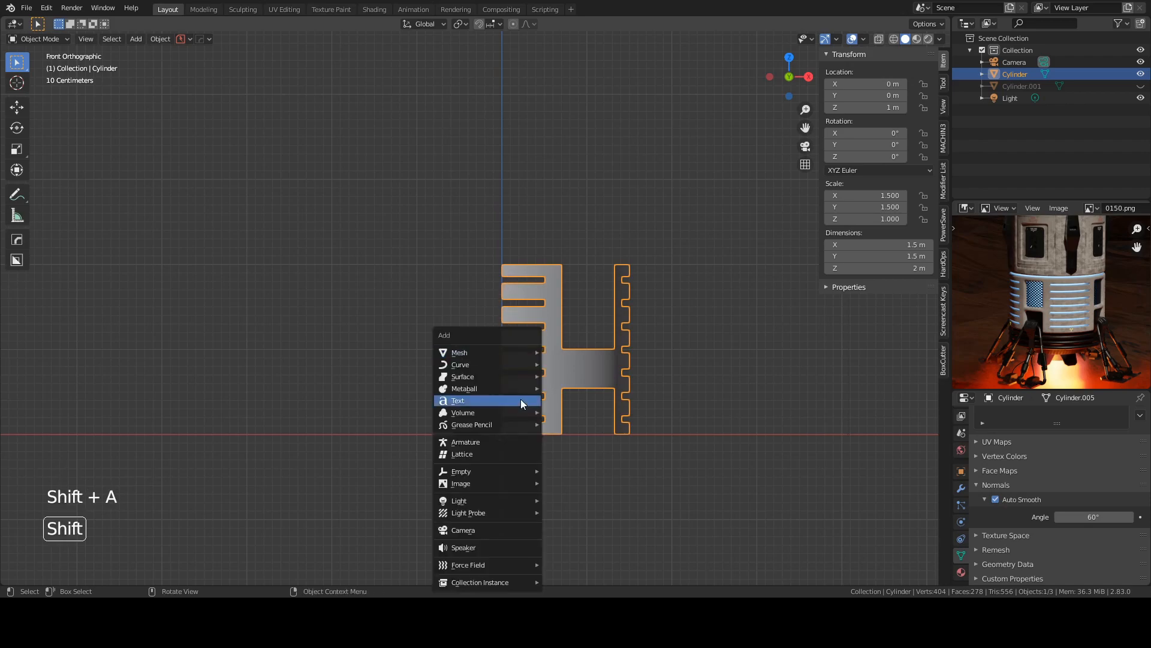
mouse_move(493, 472)
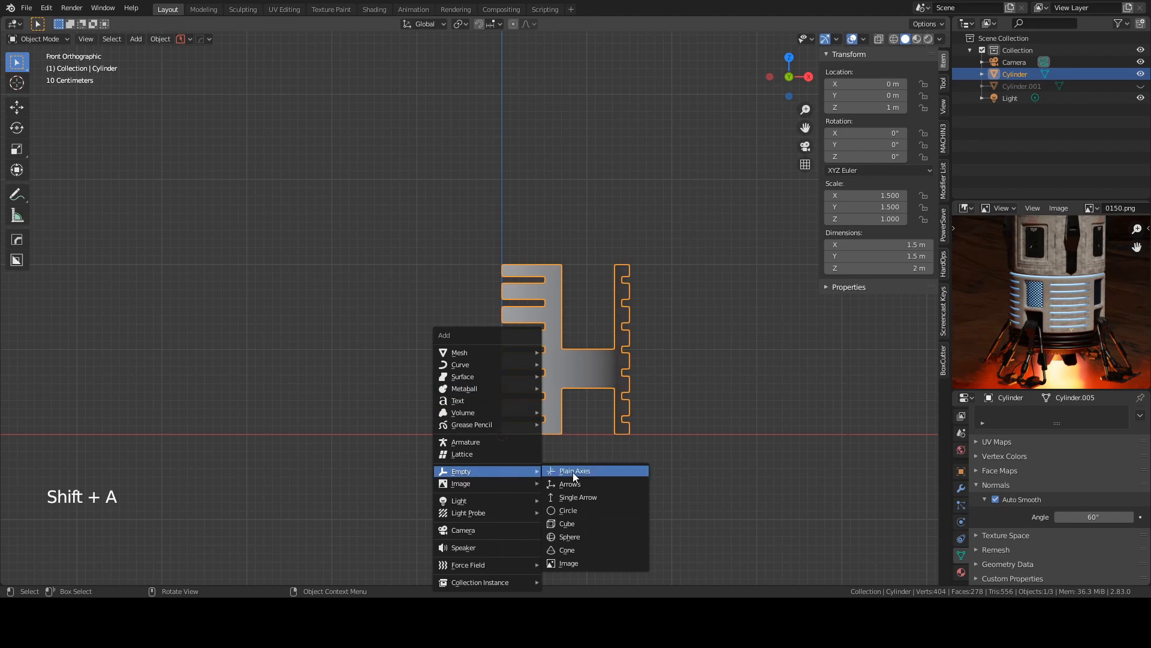
left_click(573, 472)
middle_click_drag(509, 393, 595, 406)
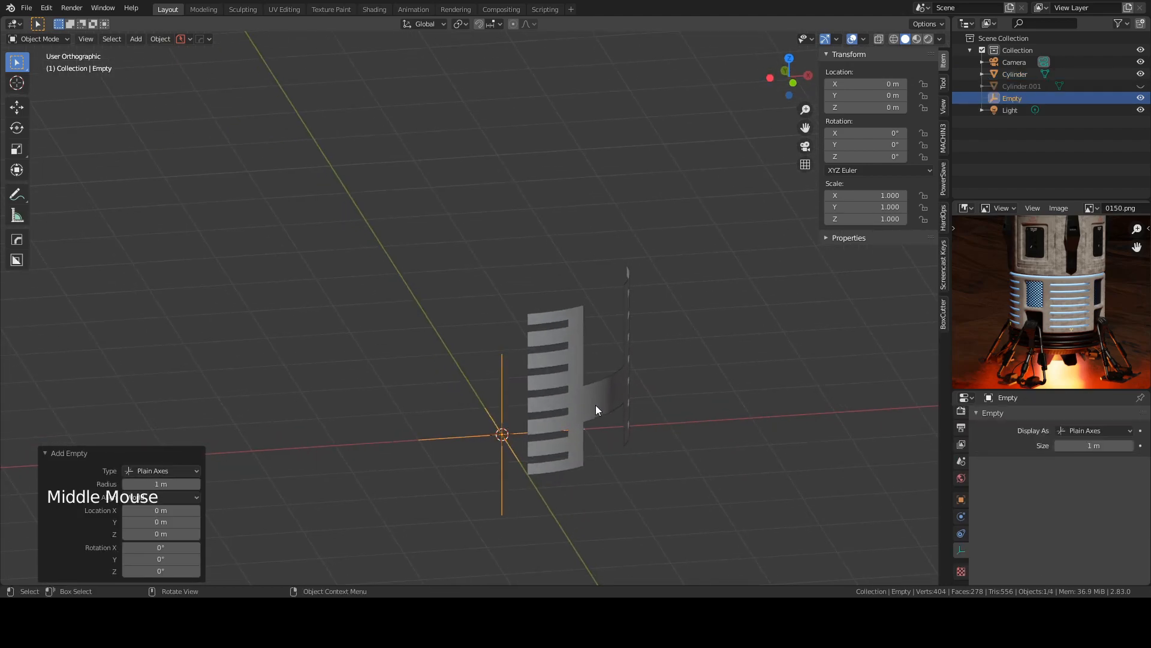
Step: Set the slotted hull piece's origin to the 3D cursor
left_click(585, 397)
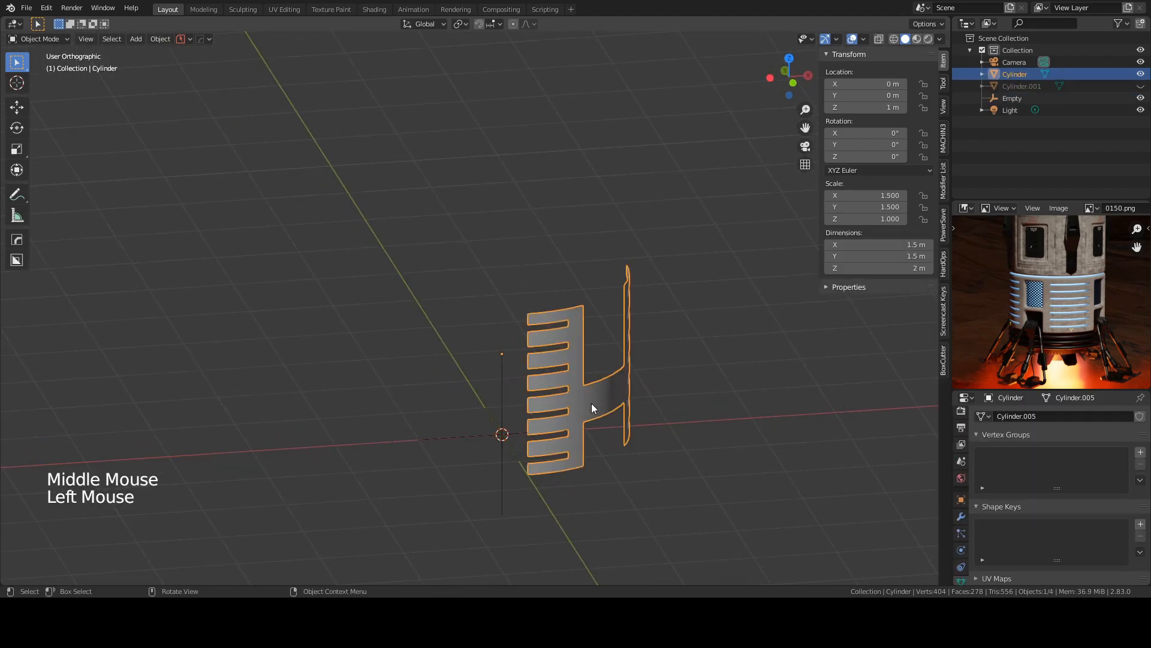
left_click(161, 38)
mouse_move(168, 67)
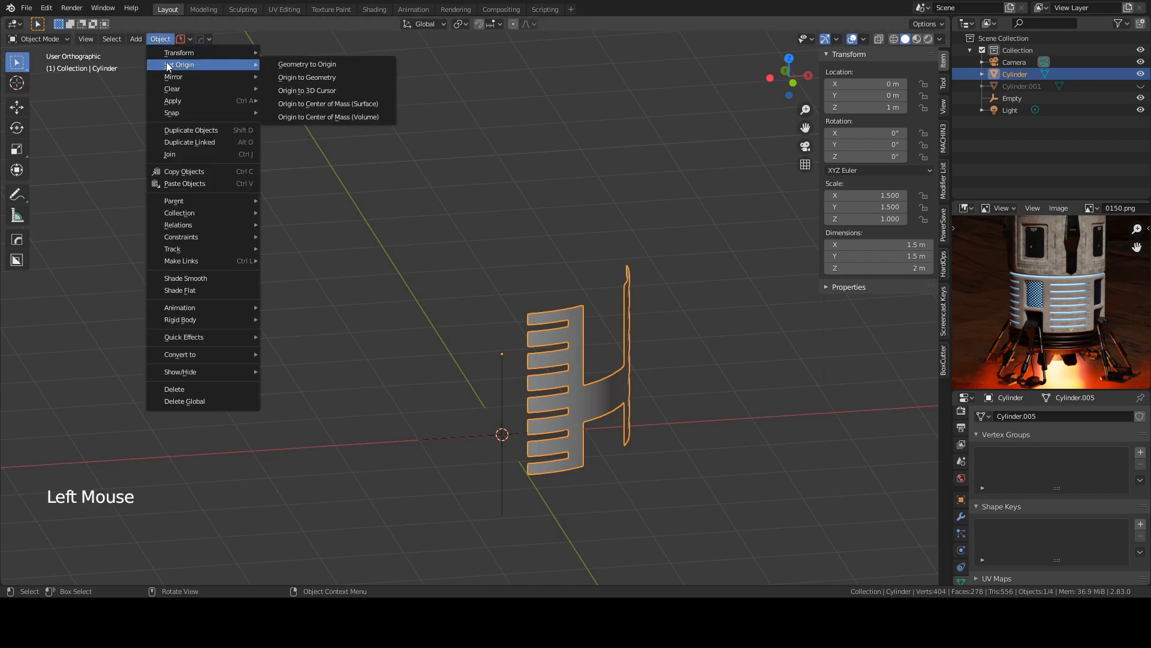
left_click(304, 91)
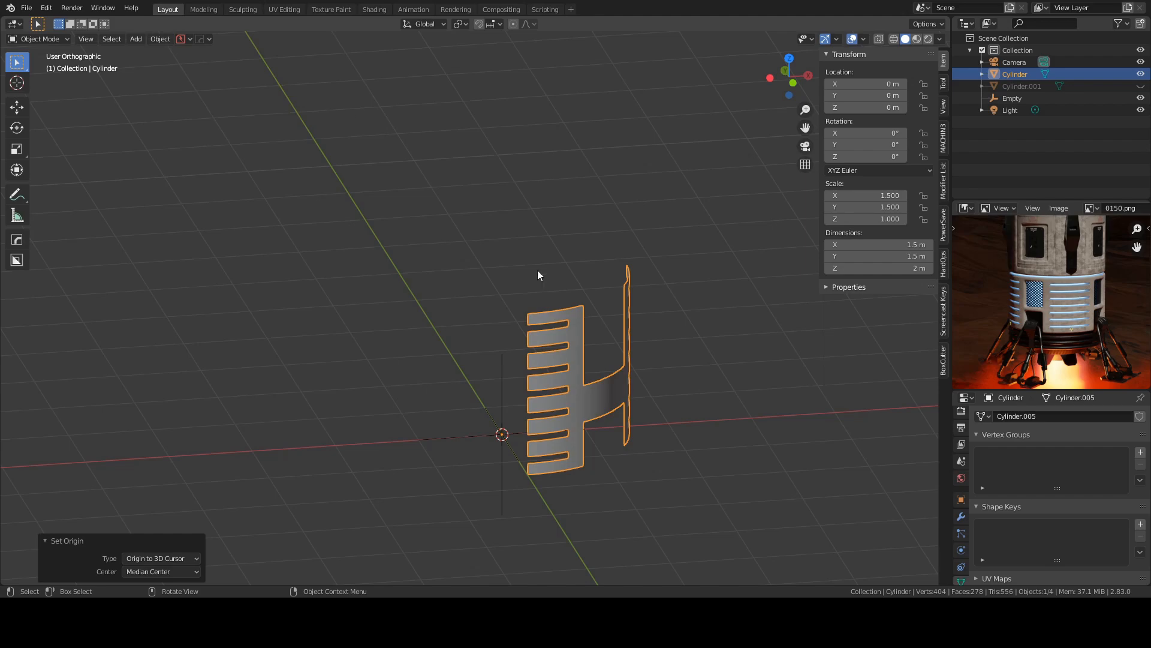
Step: Add an Array modifier with a count of 4 to the slotted hull piece
middle_click_drag(543, 376, 581, 376)
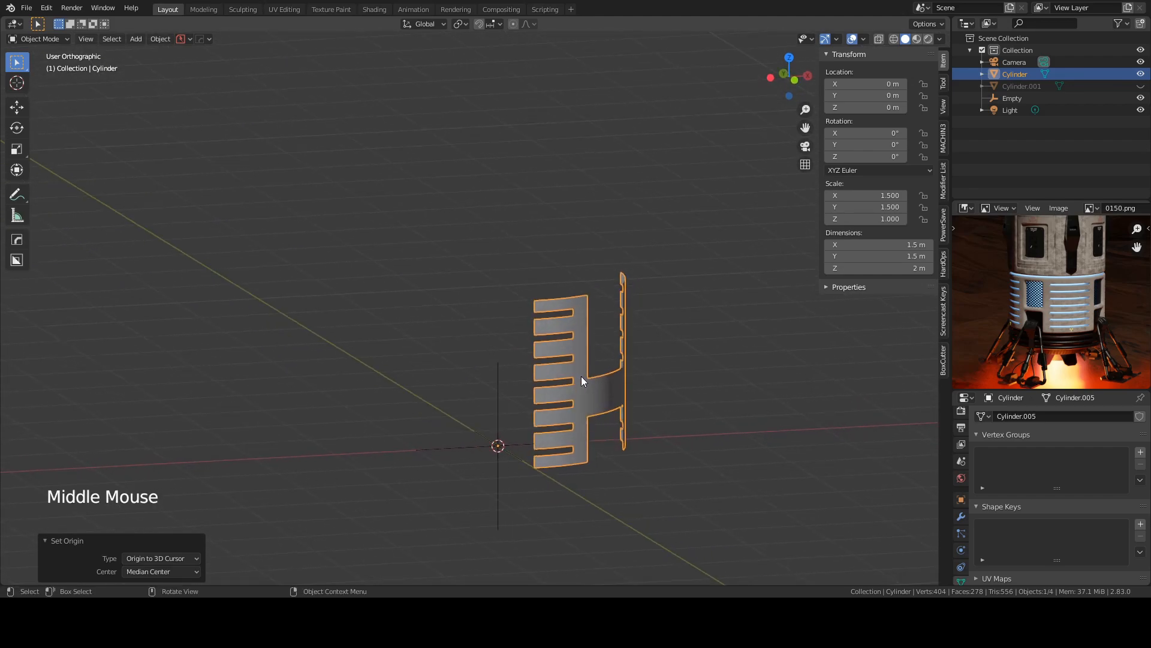
left_click(581, 376)
left_click(962, 517)
left_click(1105, 419)
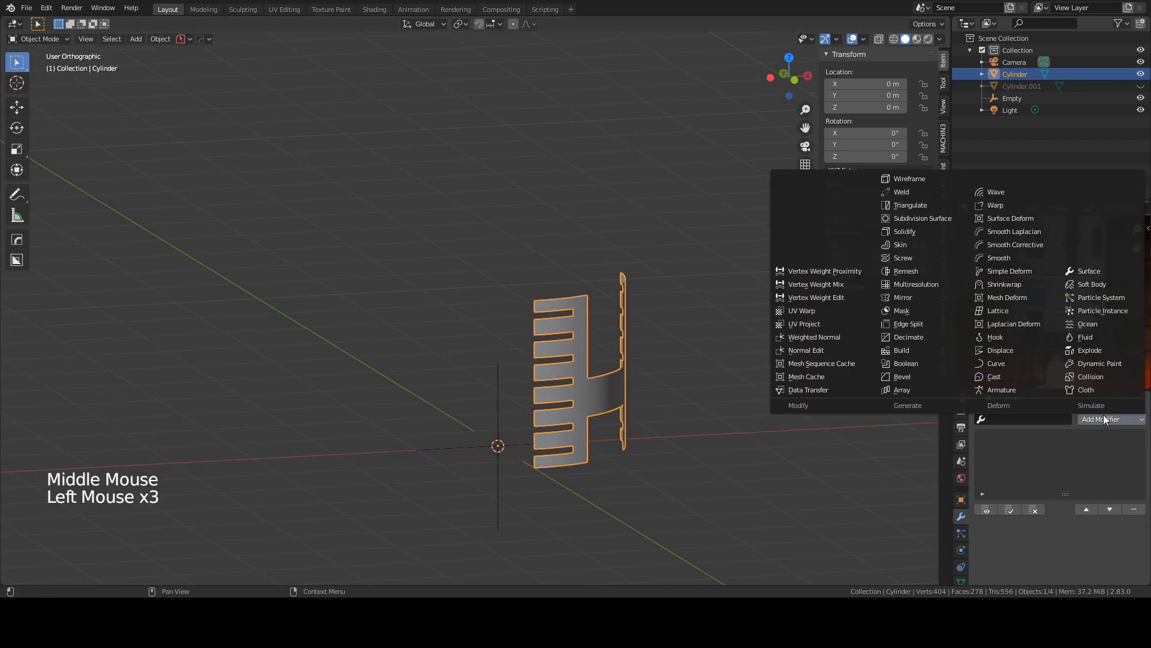
left_click(899, 388)
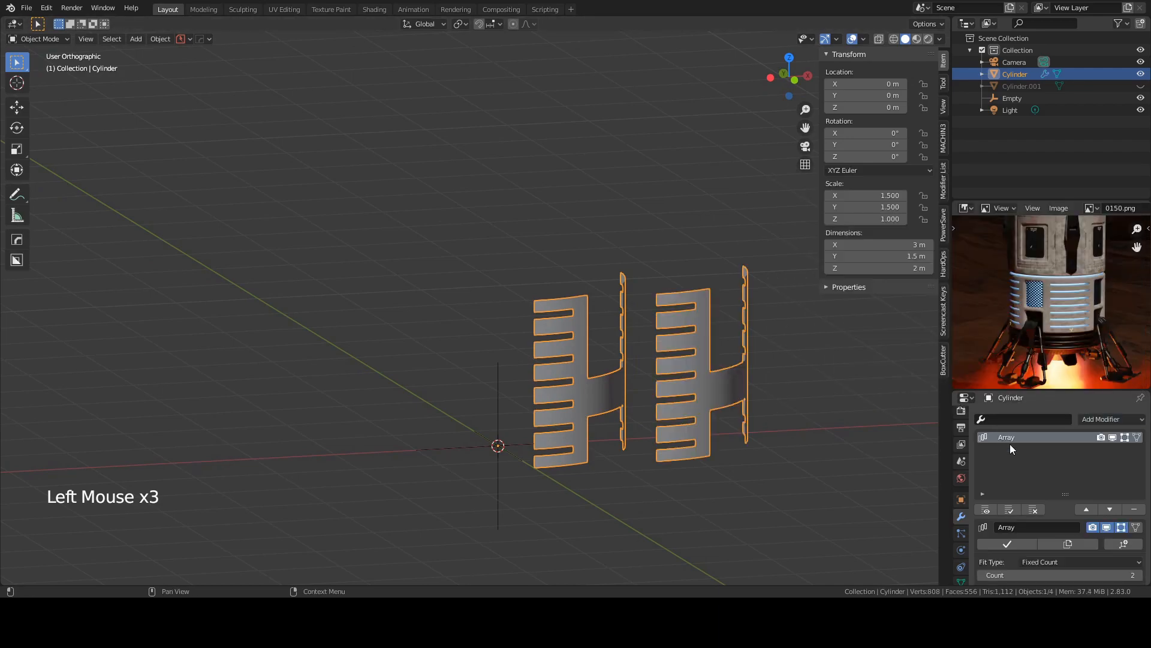
left_click(1138, 575)
left_click(1137, 574)
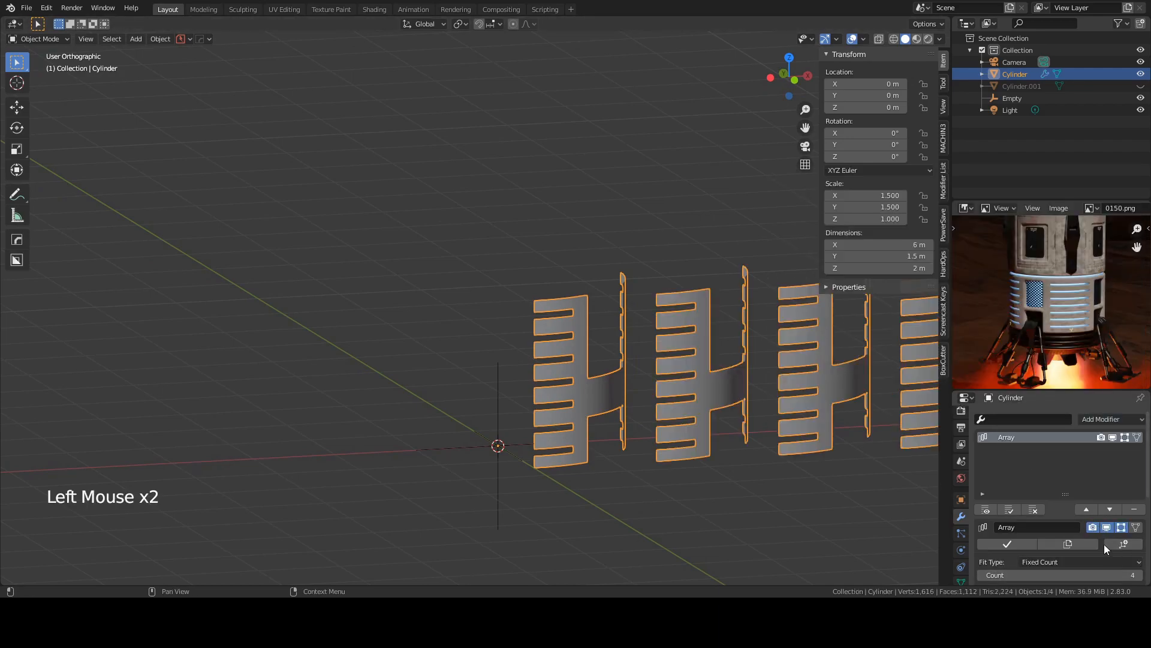
Step: Switch the array from Relative Offset to Object Offset, using the Empty as the offset object
scroll(1077, 510, "down", 3)
scroll(1077, 510, "down", 2)
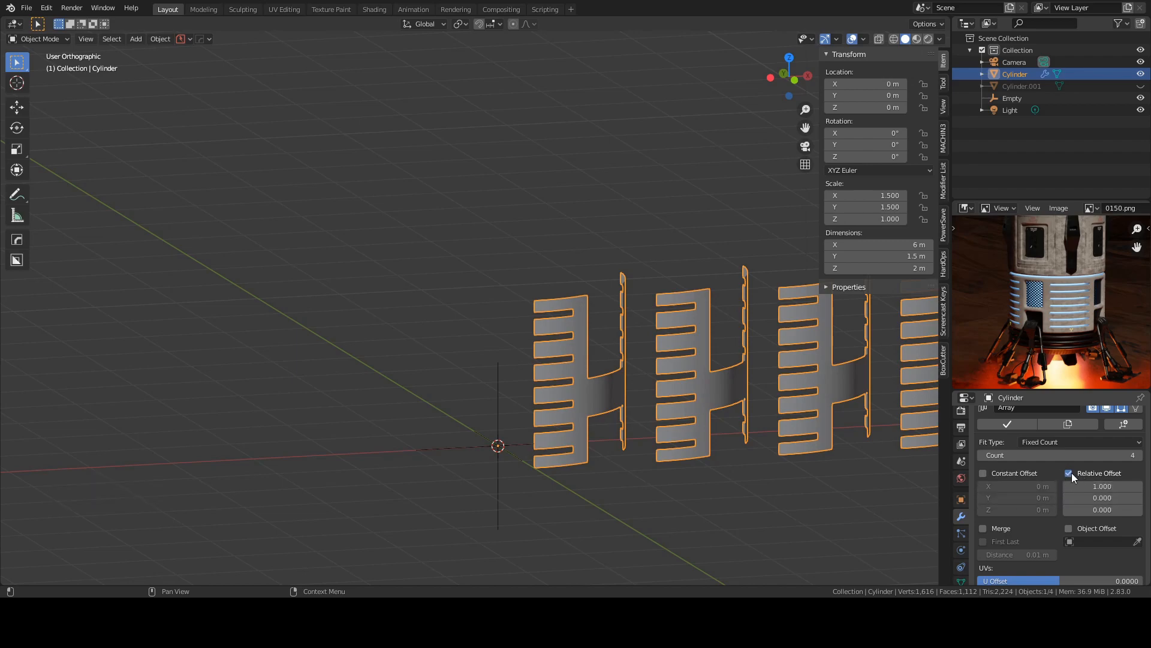
left_click(1069, 474)
left_click(1069, 530)
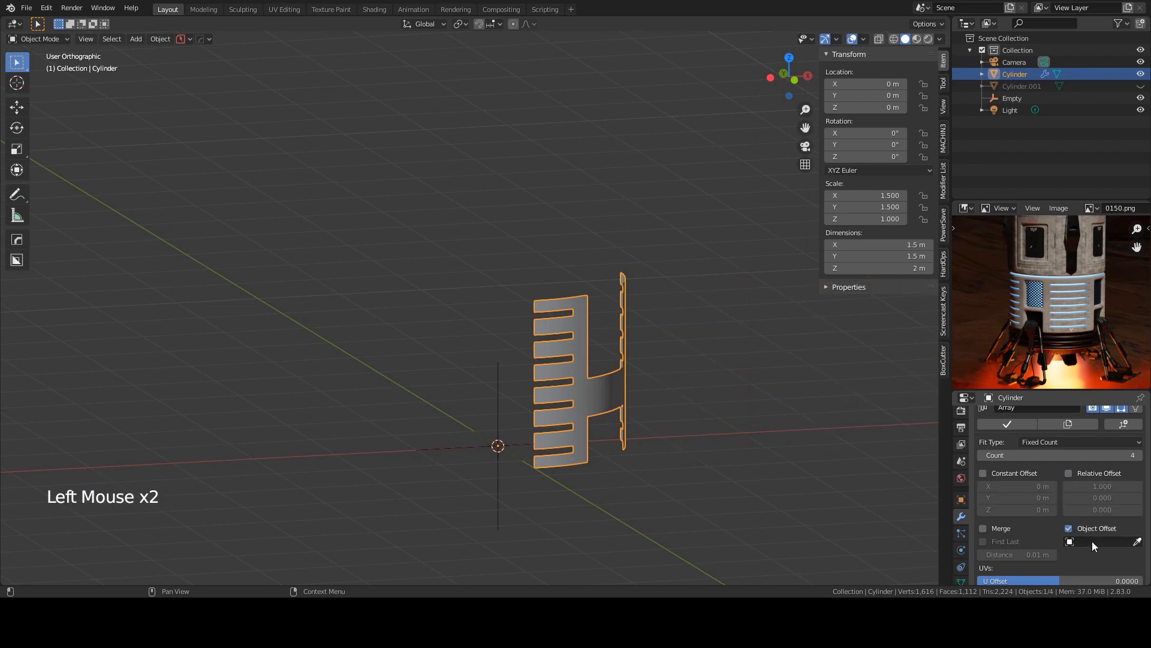
left_click(1092, 541)
left_click(1028, 442)
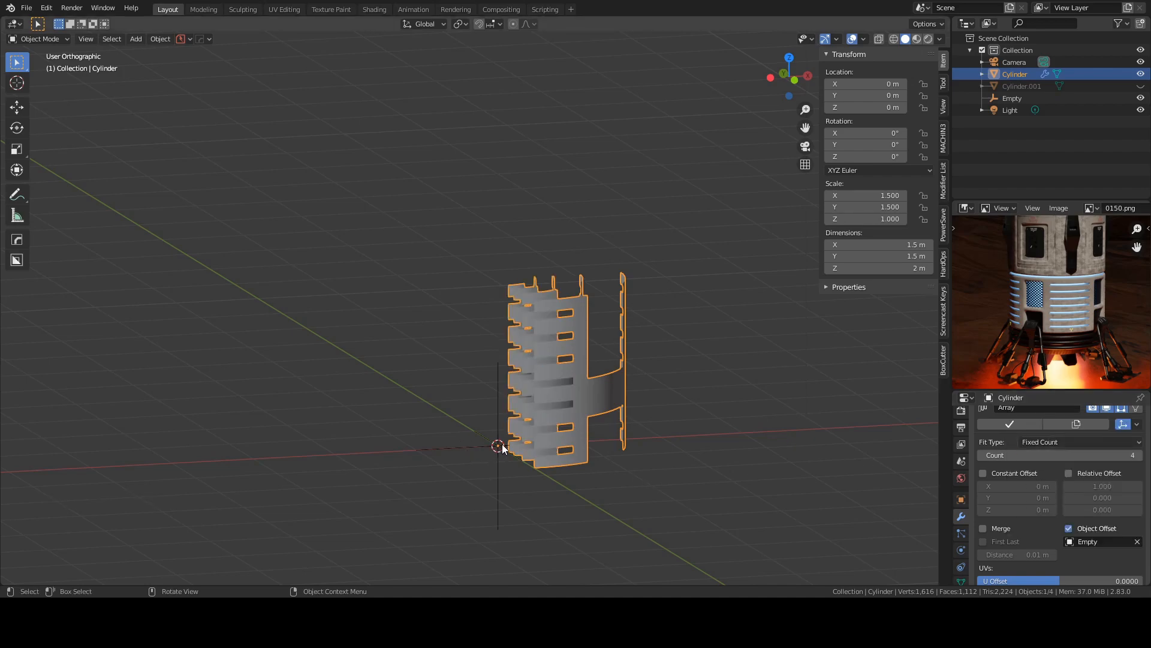
Step: Apply the hull piece's rotation and scale
mouse_move(577, 391)
middle_mouse_down()
mouse_move(530, 398)
mouse_move(557, 427)
mouse_move(557, 406)
mouse_move(575, 402)
middle_mouse_up()
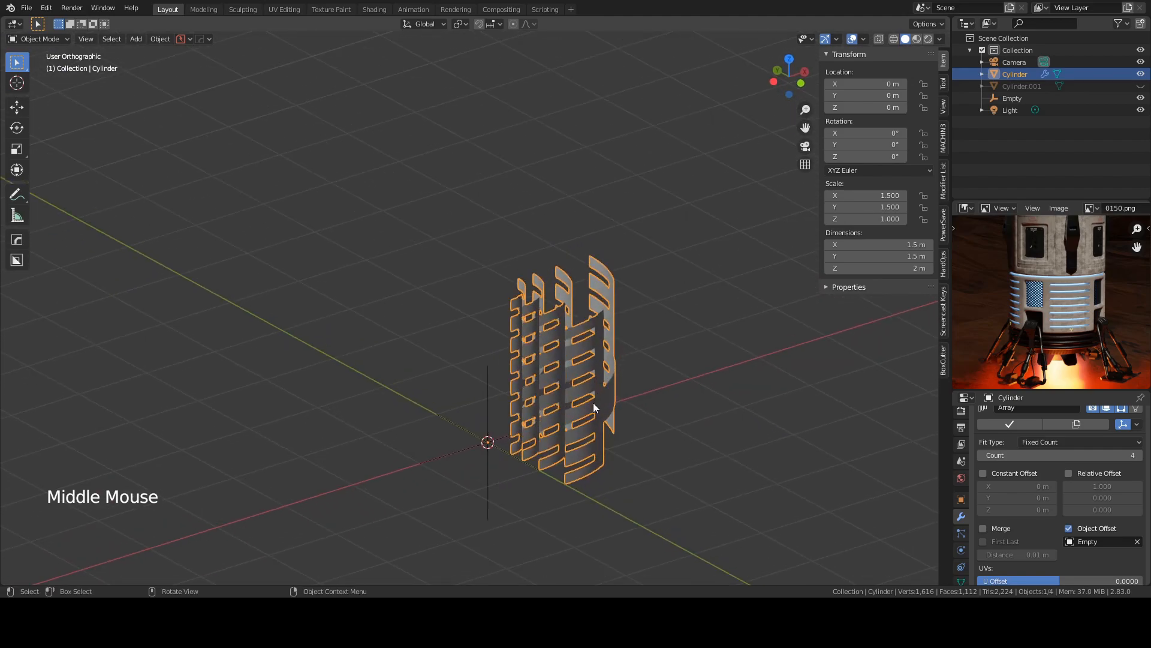
left_click(595, 406)
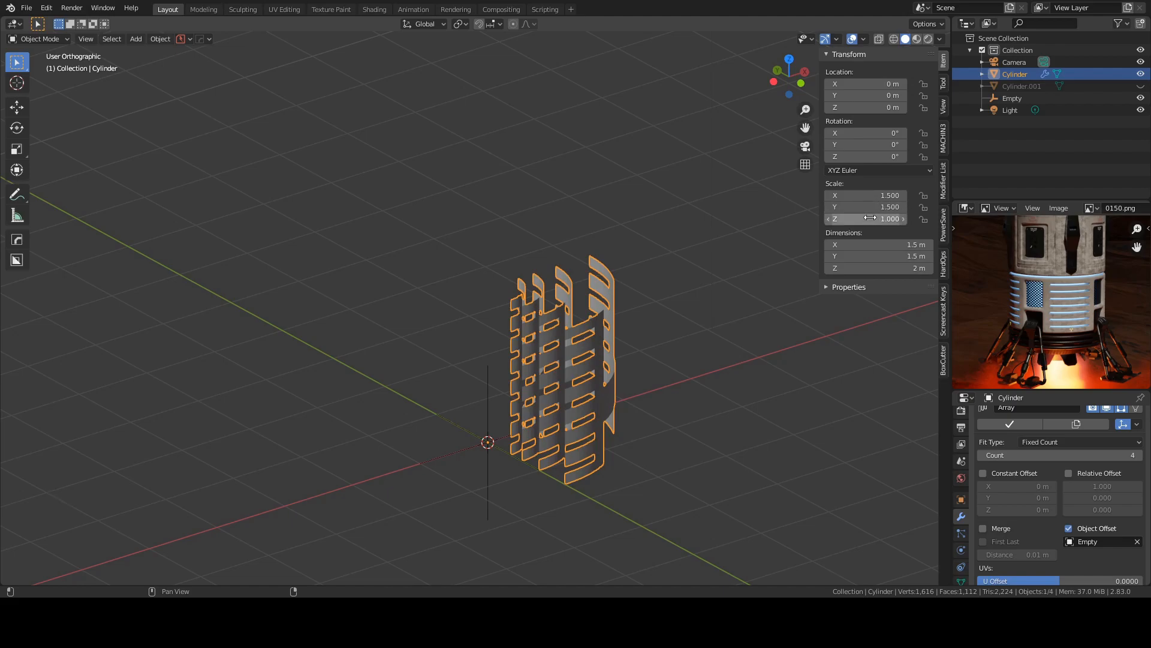
key("ctrl+a")
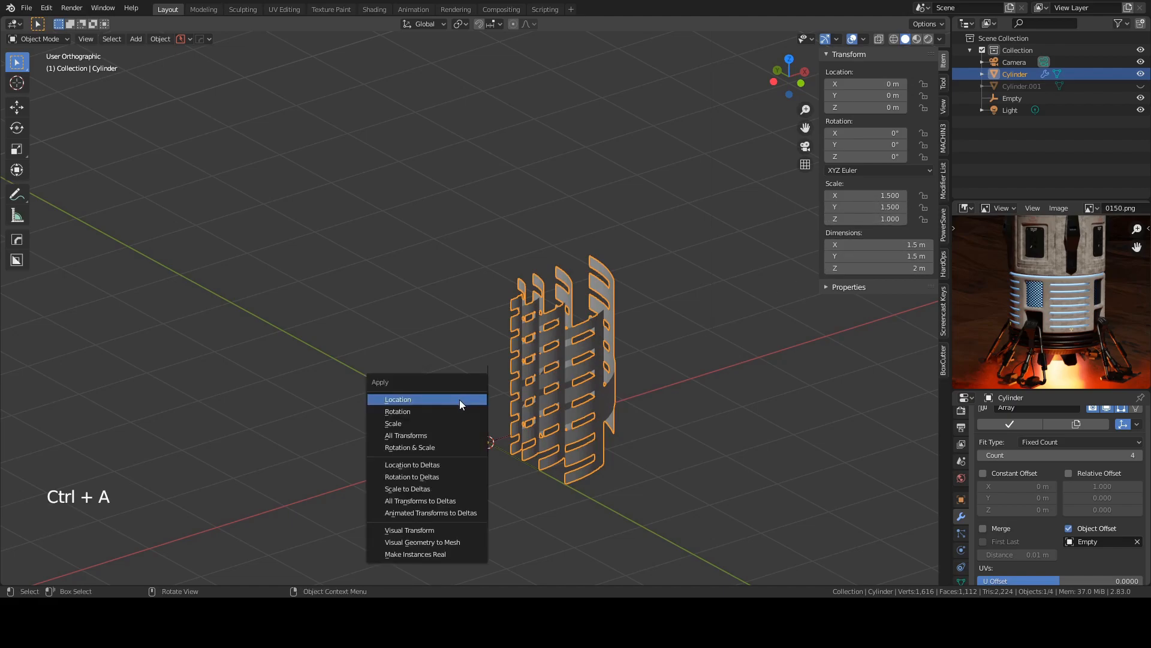
left_click(428, 448)
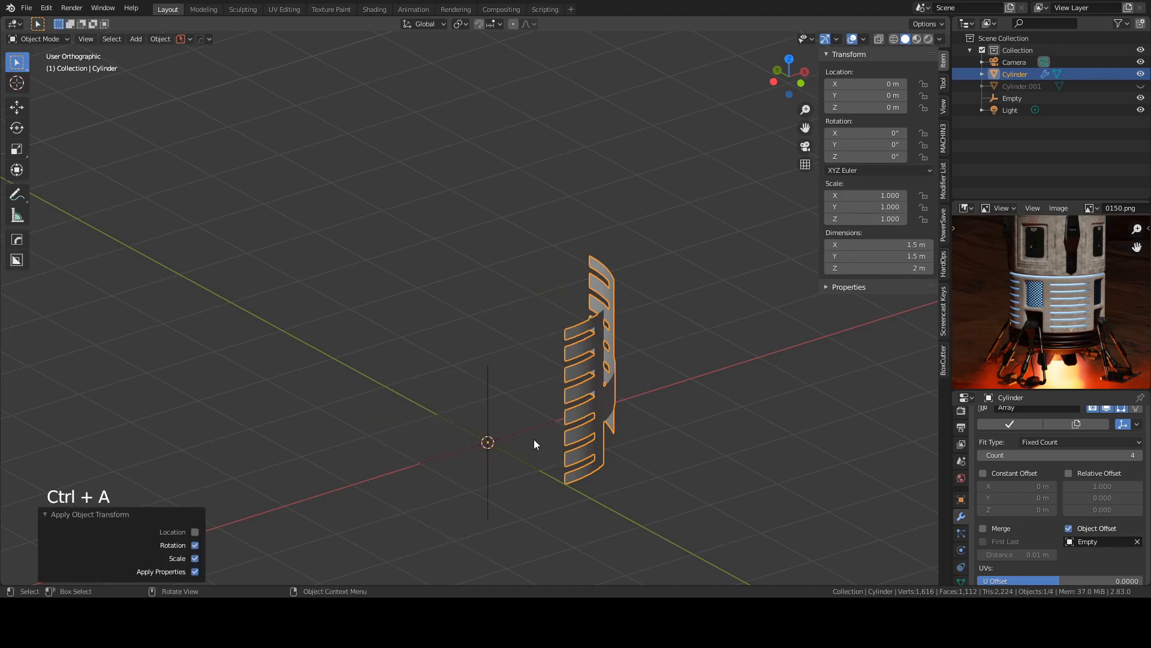
Step: Rotate the empty 90° about the Z axis to array the hull pieces into a full ring
left_click(486, 434)
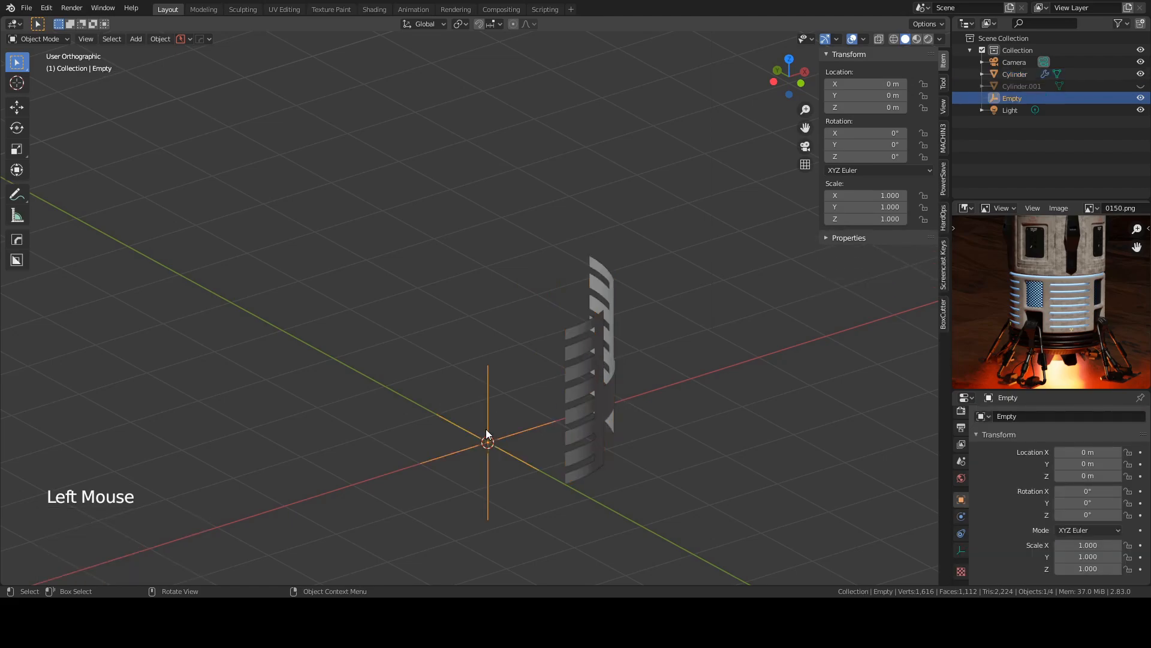
key("r")
type("z")
type("90")
key("Return")
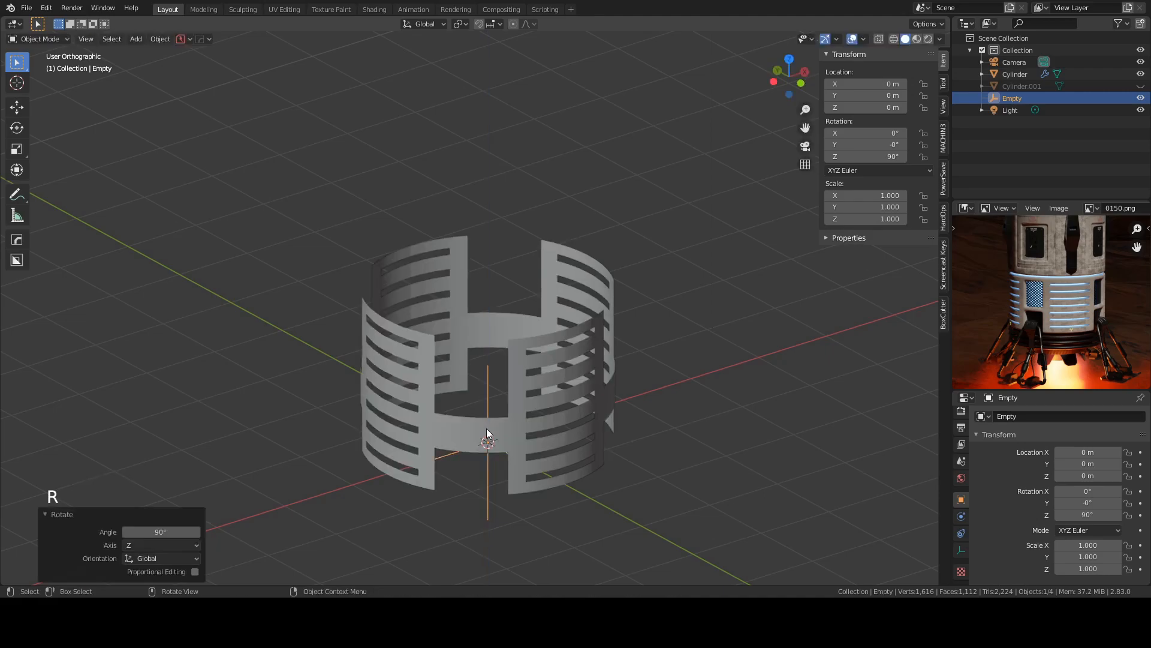
middle_click_drag(530, 350, 429, 328)
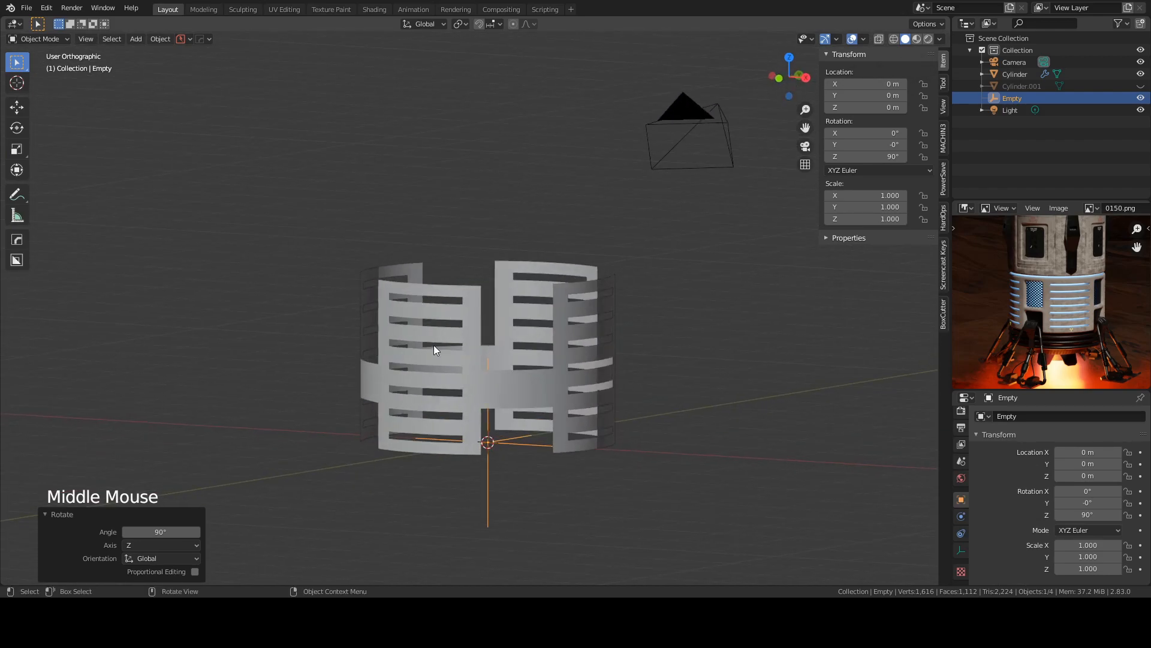
middle_click_drag(494, 346, 499, 325)
scroll(498, 325, "up", 1)
scroll(498, 325, "down", 1)
middle_click_drag(519, 383, 656, 348)
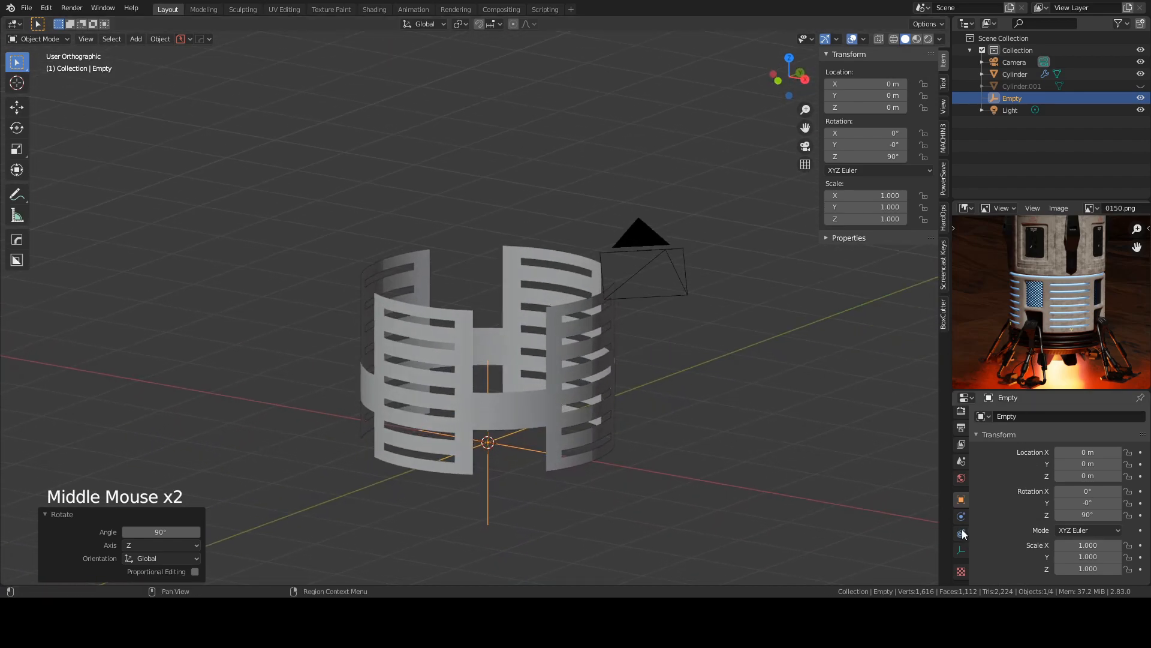
Step: Turn on Merge in the Array modifier of the slotted hull cylinder
scroll(961, 492, "down", 3)
scroll(964, 524, "up", 1)
scroll(964, 524, "up", 5)
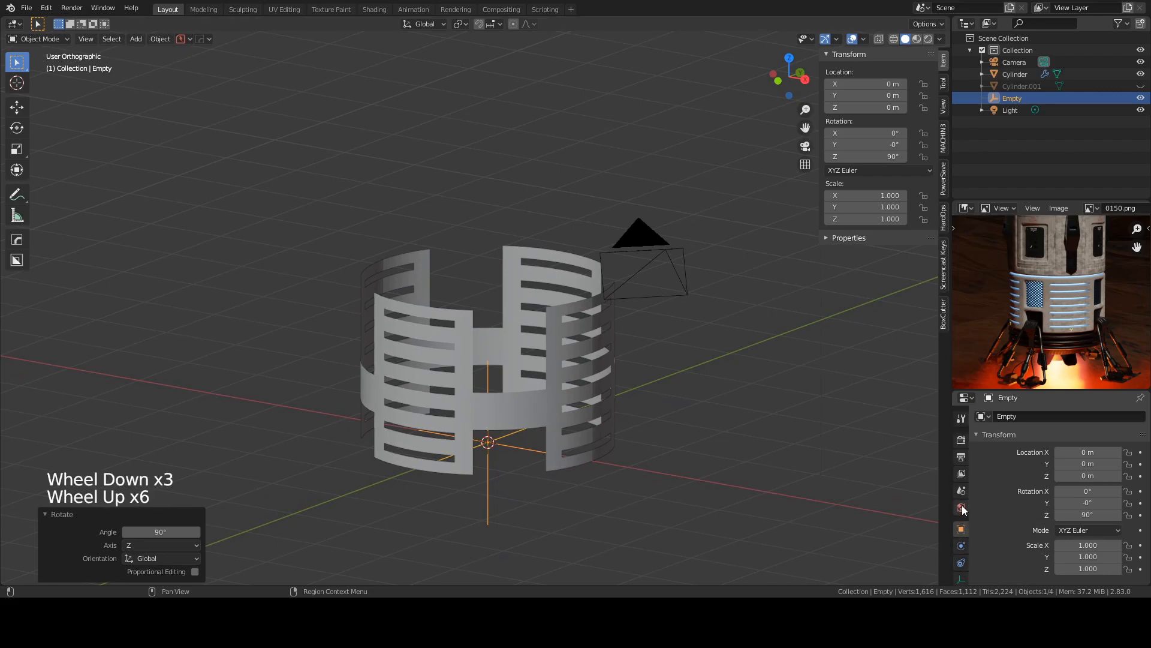
left_click(554, 360)
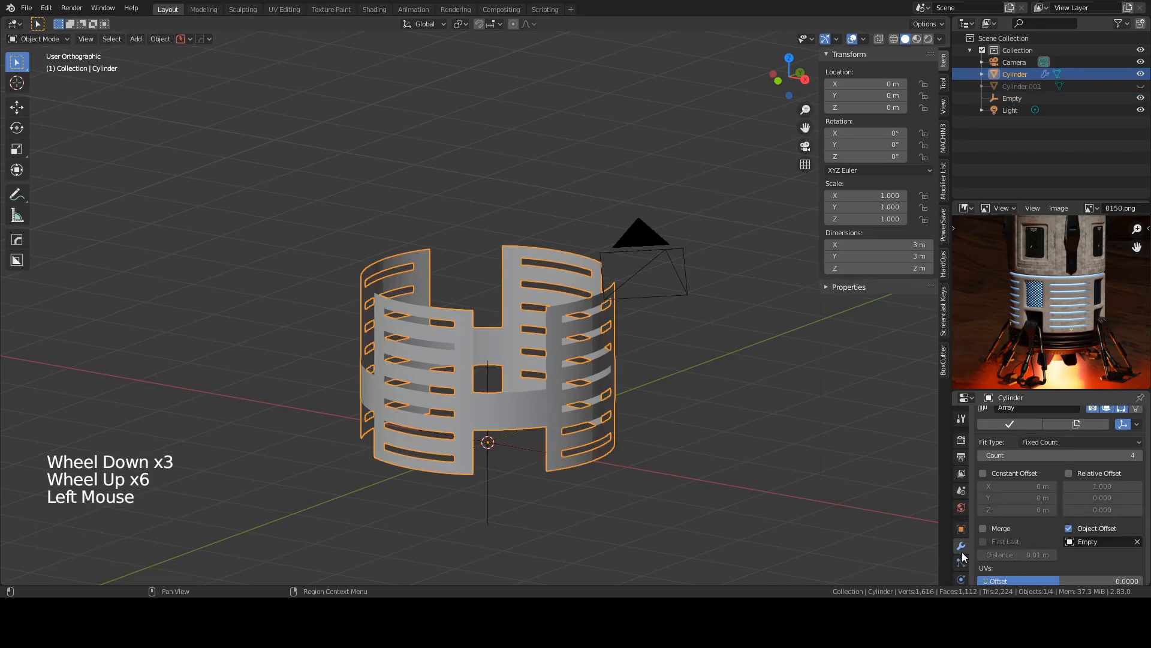
scroll(1032, 437, "up", 3)
scroll(1026, 462, "down", 2)
scroll(1023, 473, "down", 2)
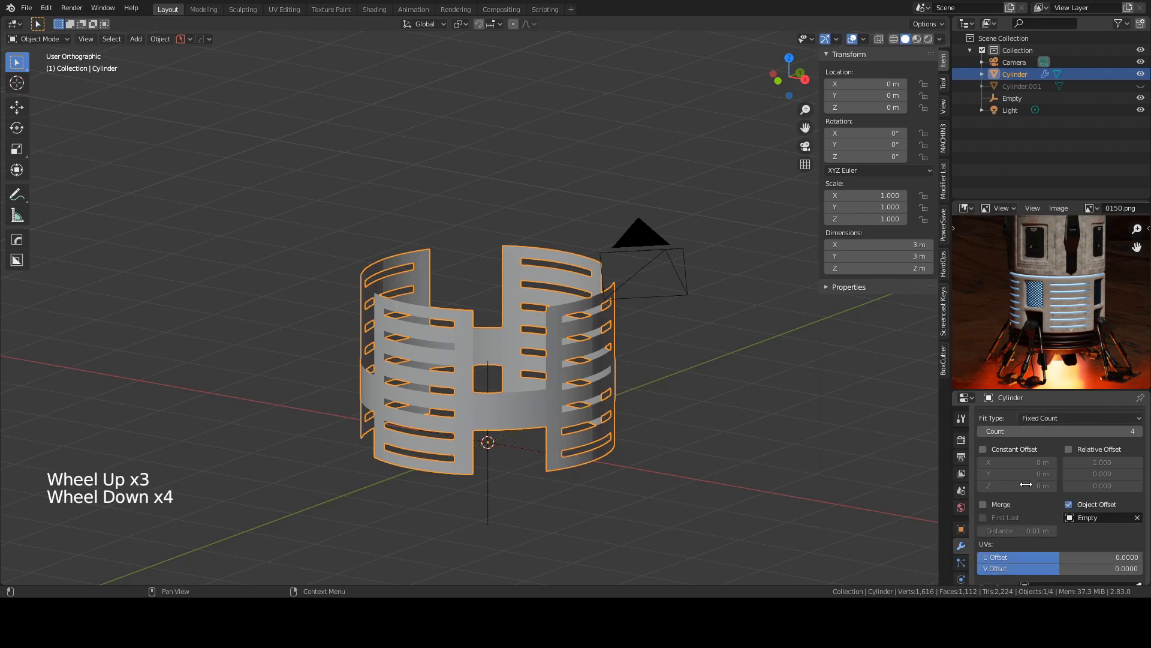
left_click(983, 504)
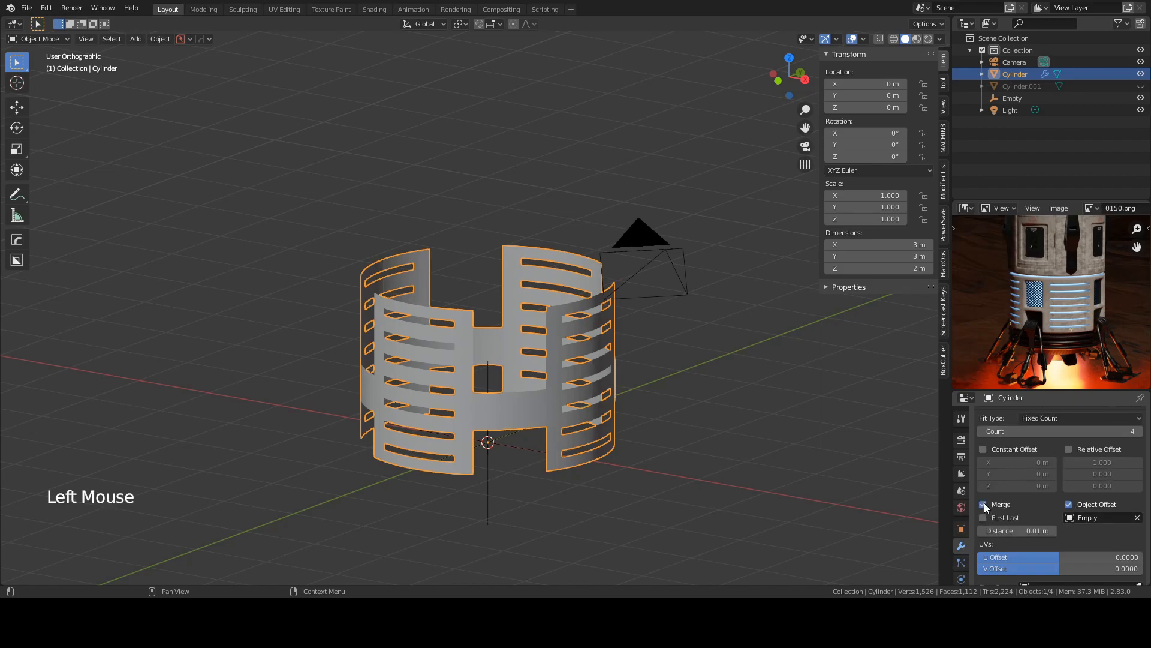
Step: Enable First Last merging in the hull cylinder's array so the ring's end copies join
middle_click_drag(418, 426, 763, 334)
scroll(429, 373, "up", 3)
middle_click_drag(443, 367, 523, 331)
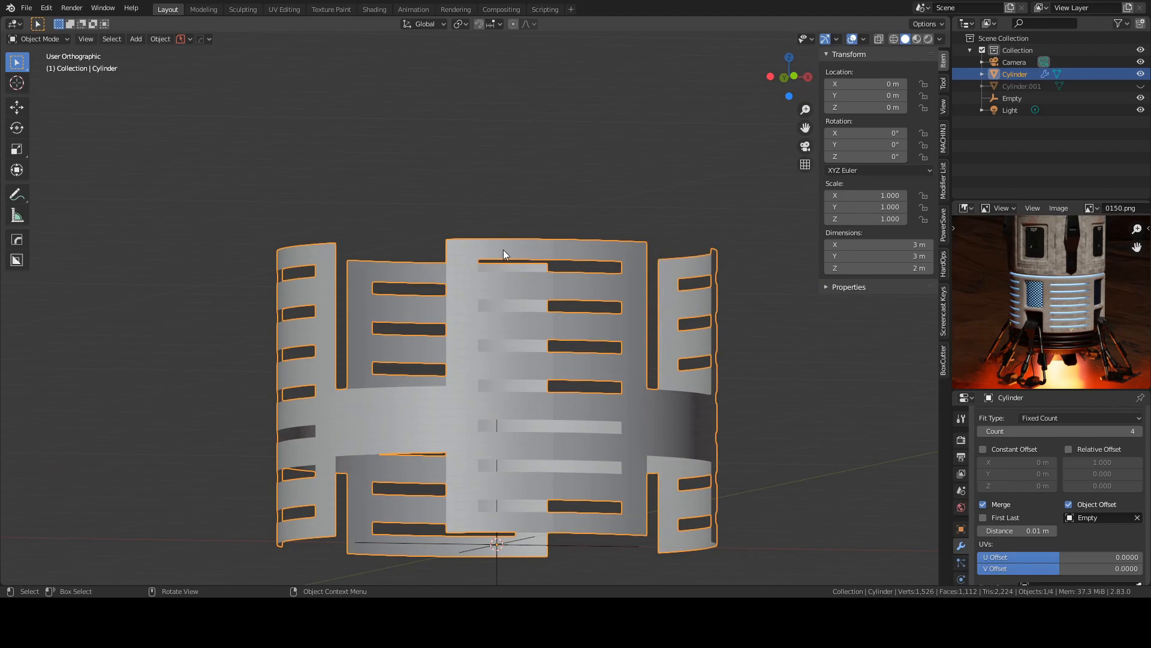
left_click(984, 518)
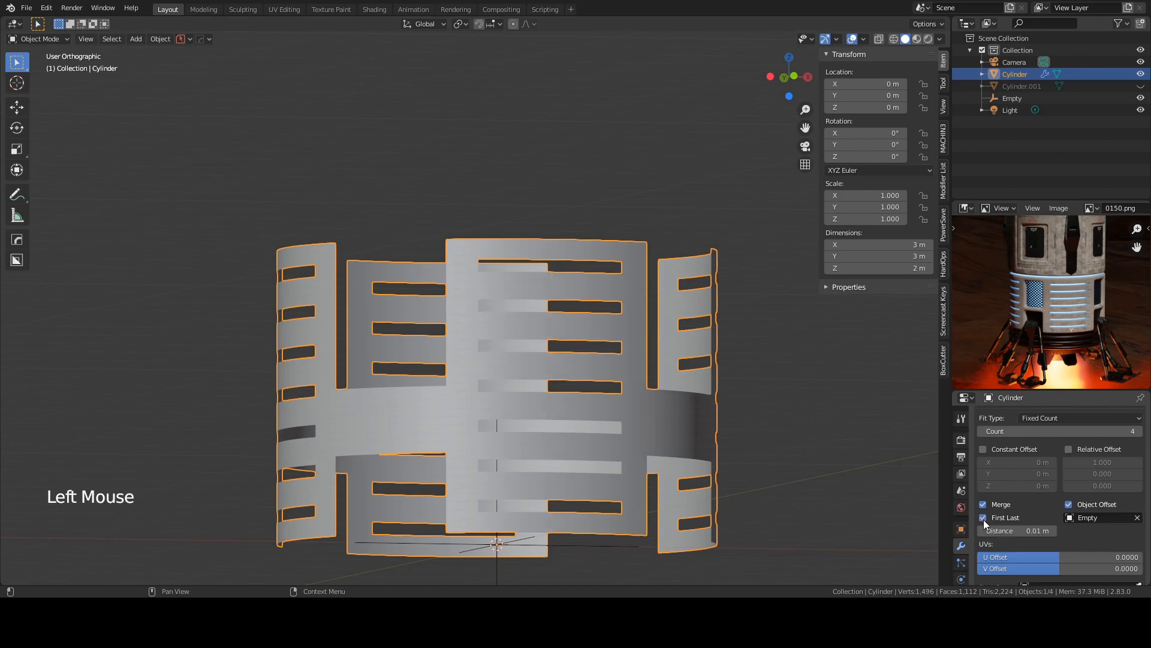
middle_click_drag(452, 333, 510, 339)
scroll(501, 358, "down", 2)
scroll(495, 344, "down", 1)
scroll(495, 344, "up", 1)
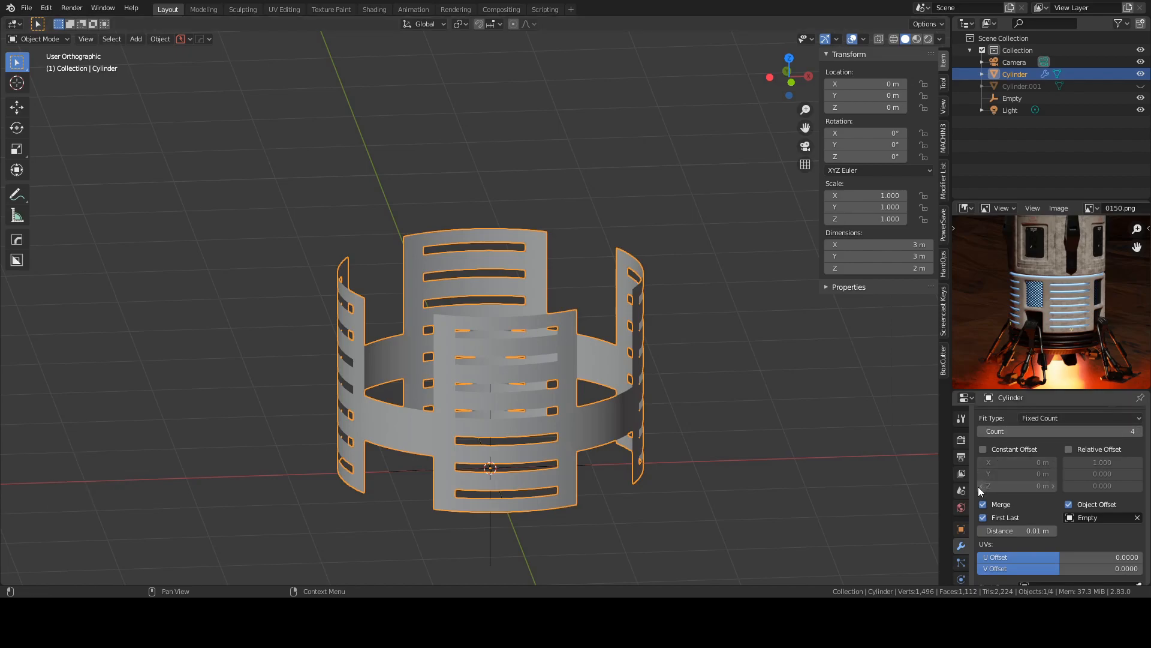
Step: Add a Solidify modifier to the arrayed hull cylinder with a thickness of 0.25 m
middle_click_drag(559, 396, 534, 347)
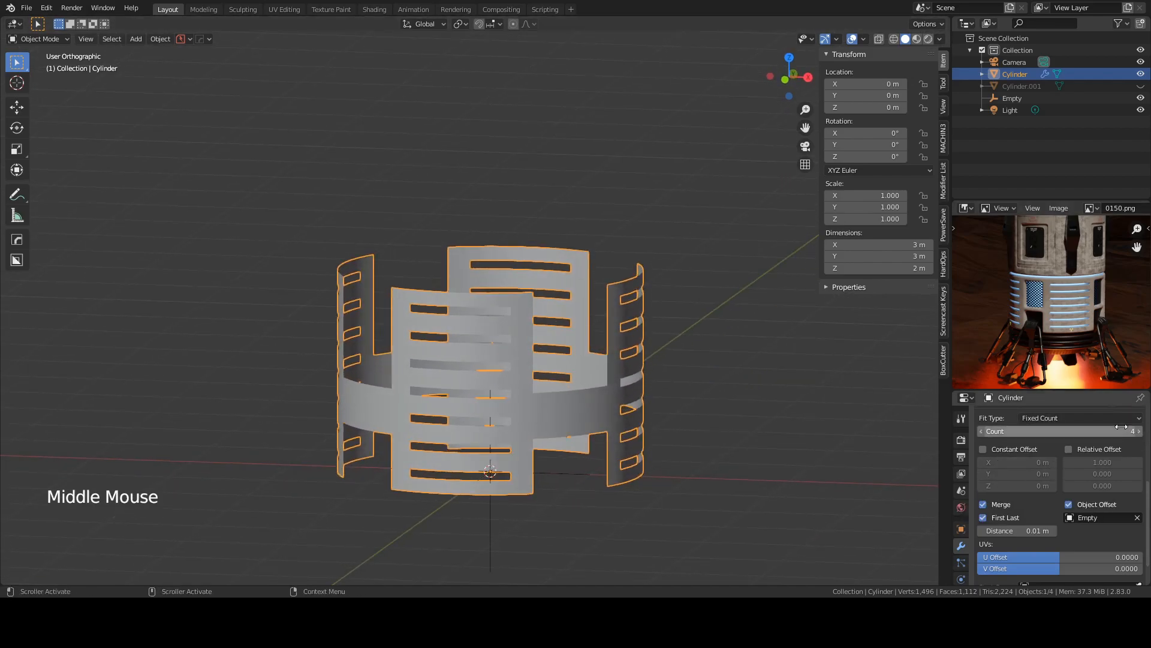
scroll(1045, 413, "up", 5)
scroll(1073, 414, "up", 5)
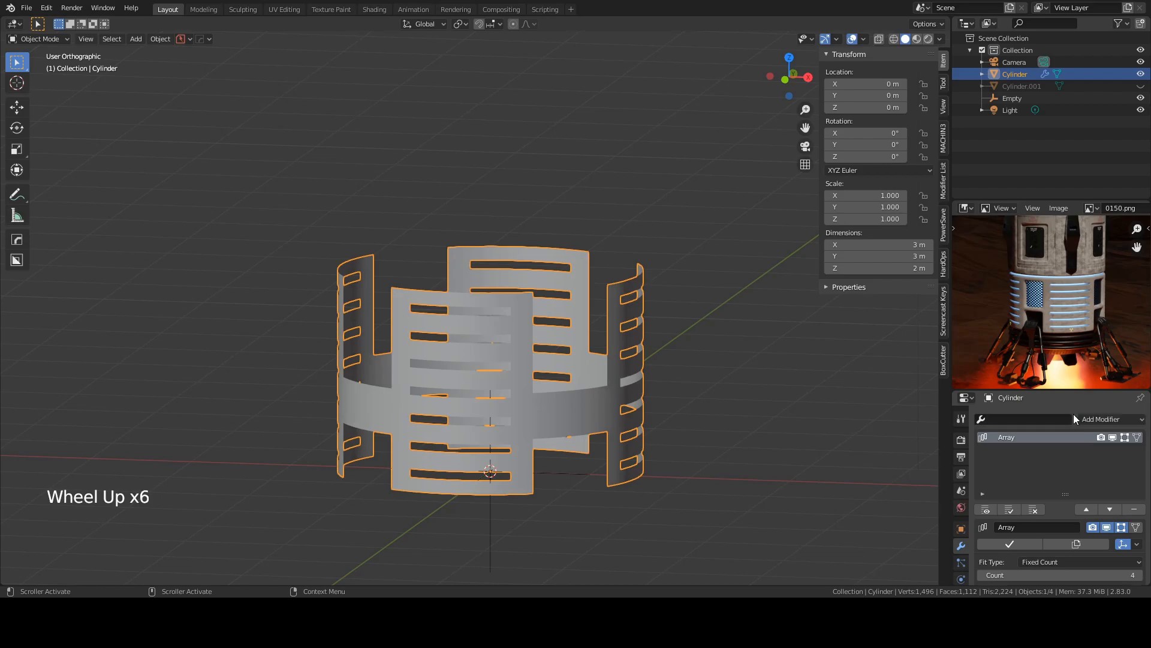
left_click(1089, 421)
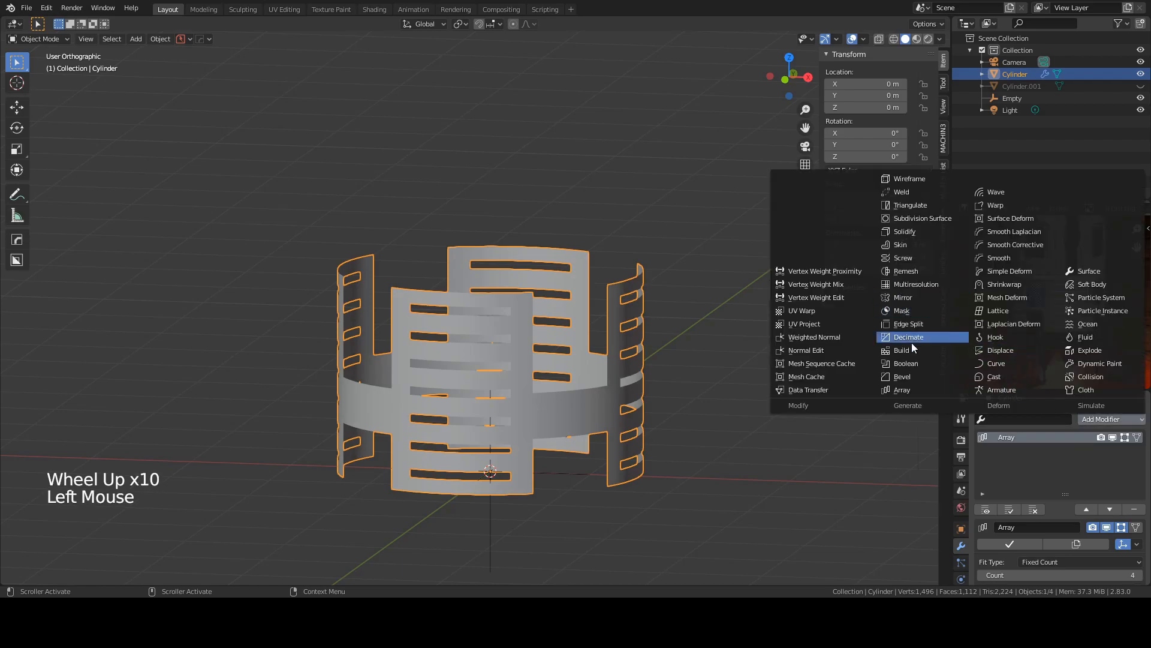
left_click(902, 232)
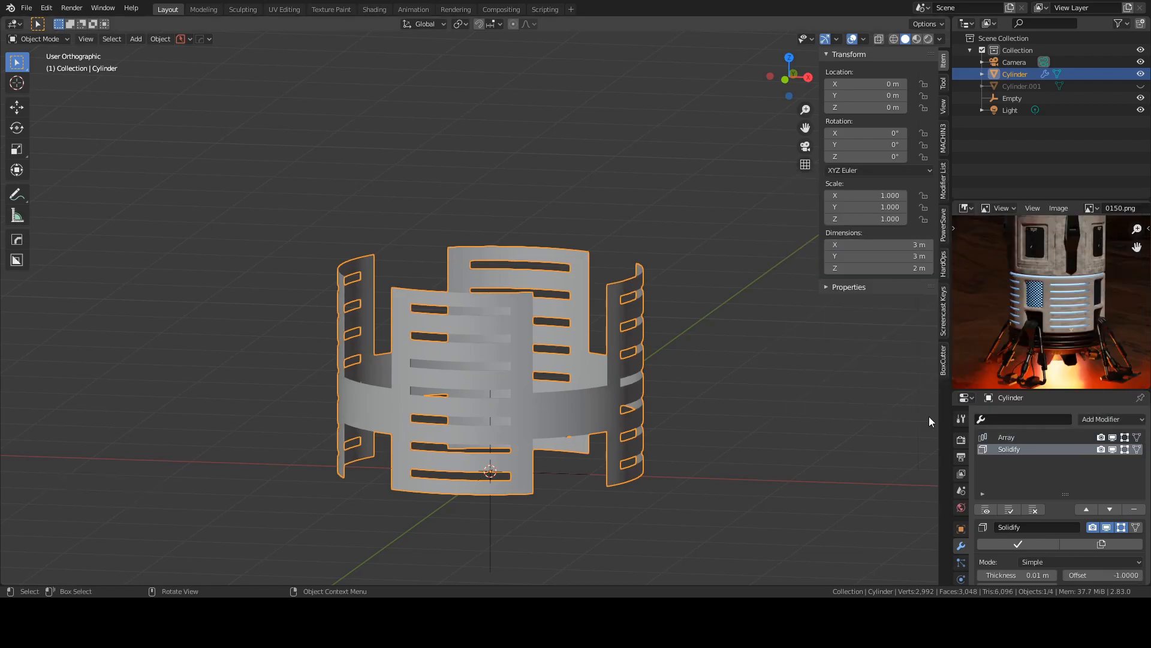
scroll(1002, 537, "down", 2)
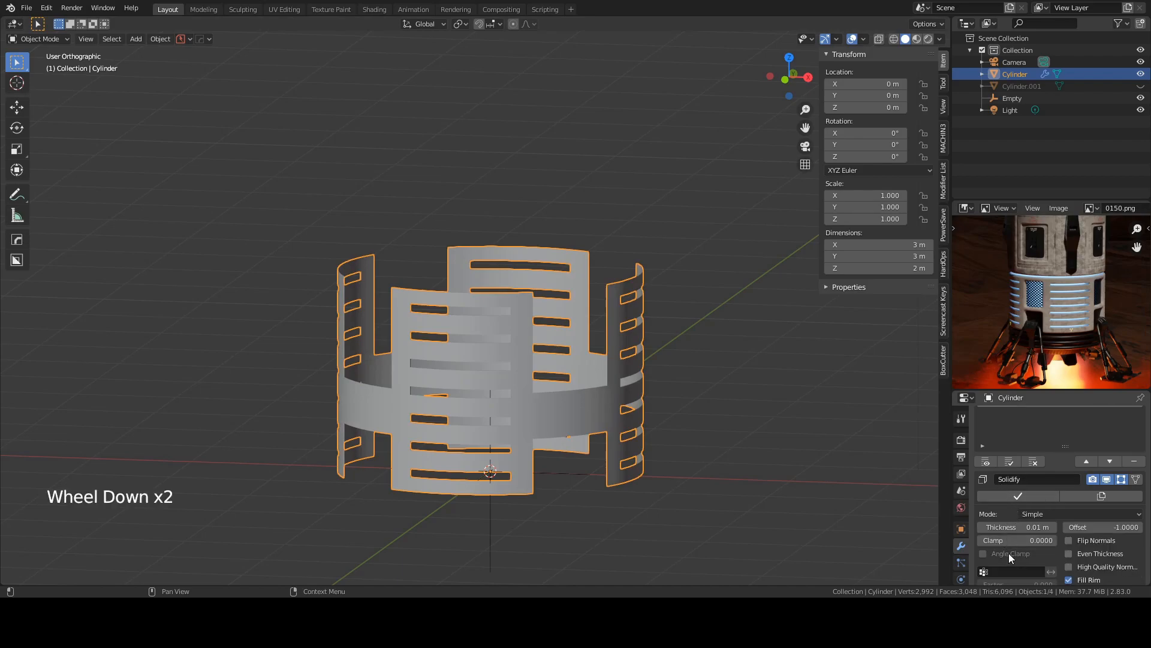
left_click_drag(1011, 527, 1056, 527)
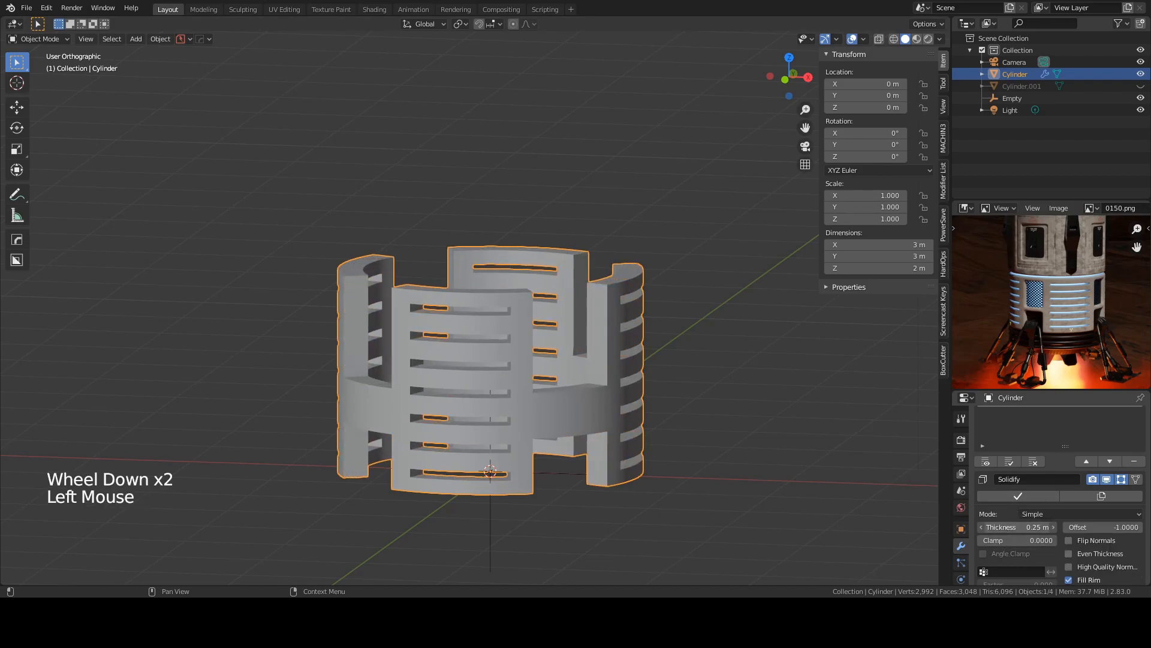
middle_click_drag(715, 491, 456, 375)
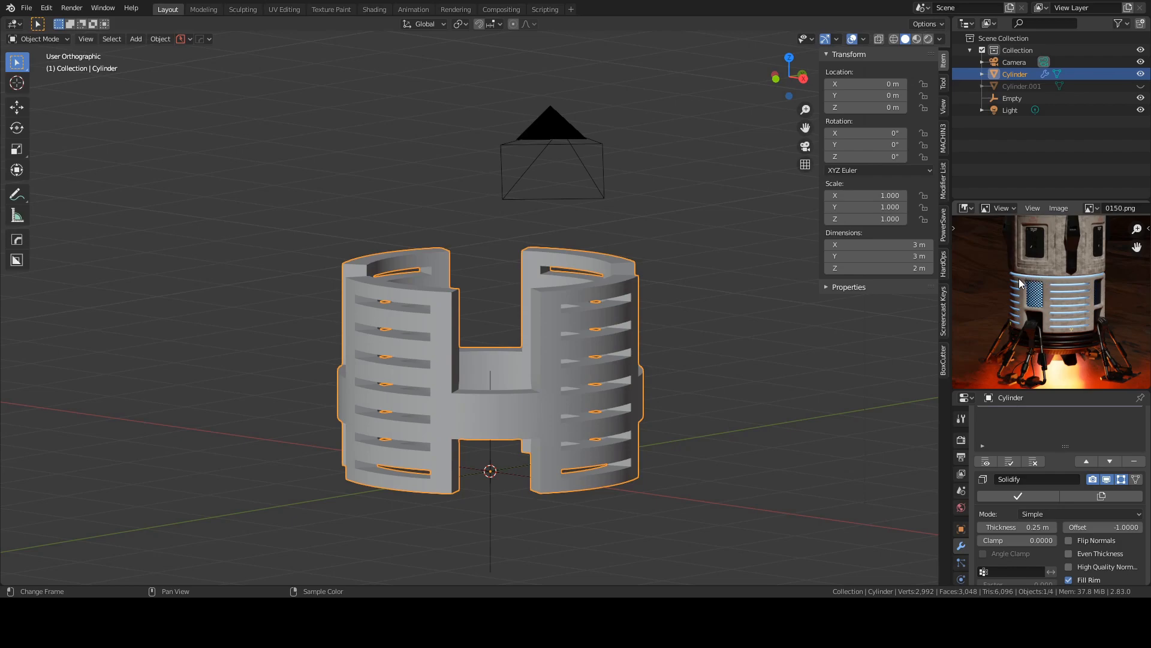
Step: Bridge the upper gap between two hull panels with a face filled between their facing top edges
middle_click_drag(415, 294, 99, 90)
left_click(495, 317)
key("Tab")
left_click(90, 39)
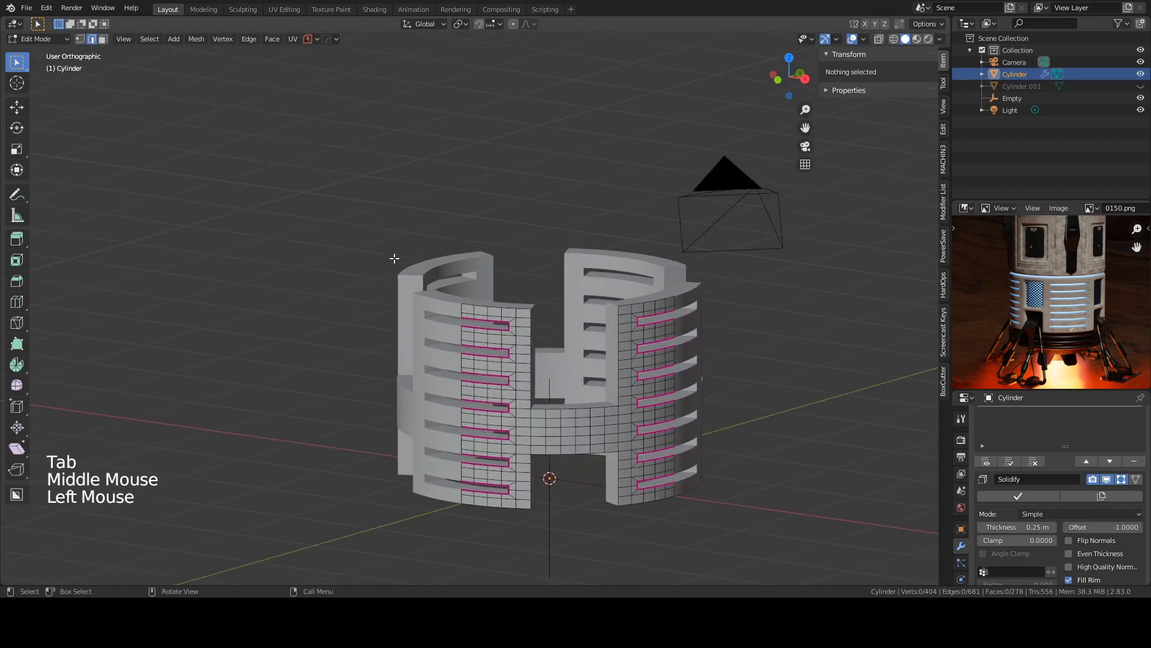
left_click(531, 313)
left_click(620, 317, "shift")
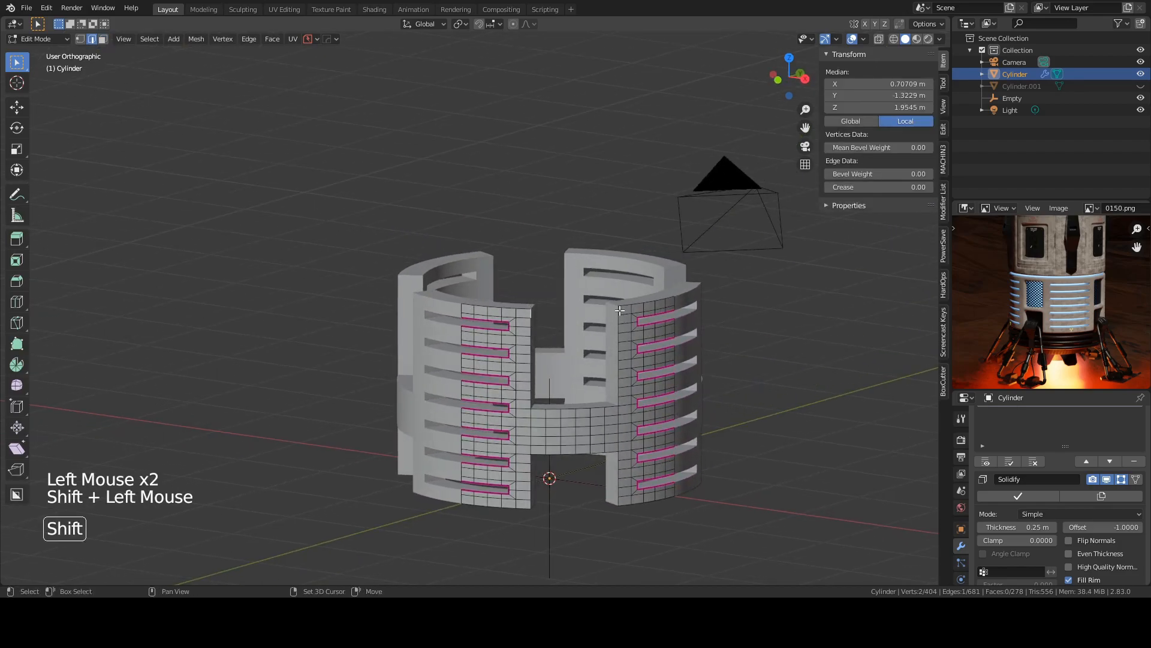
key("f")
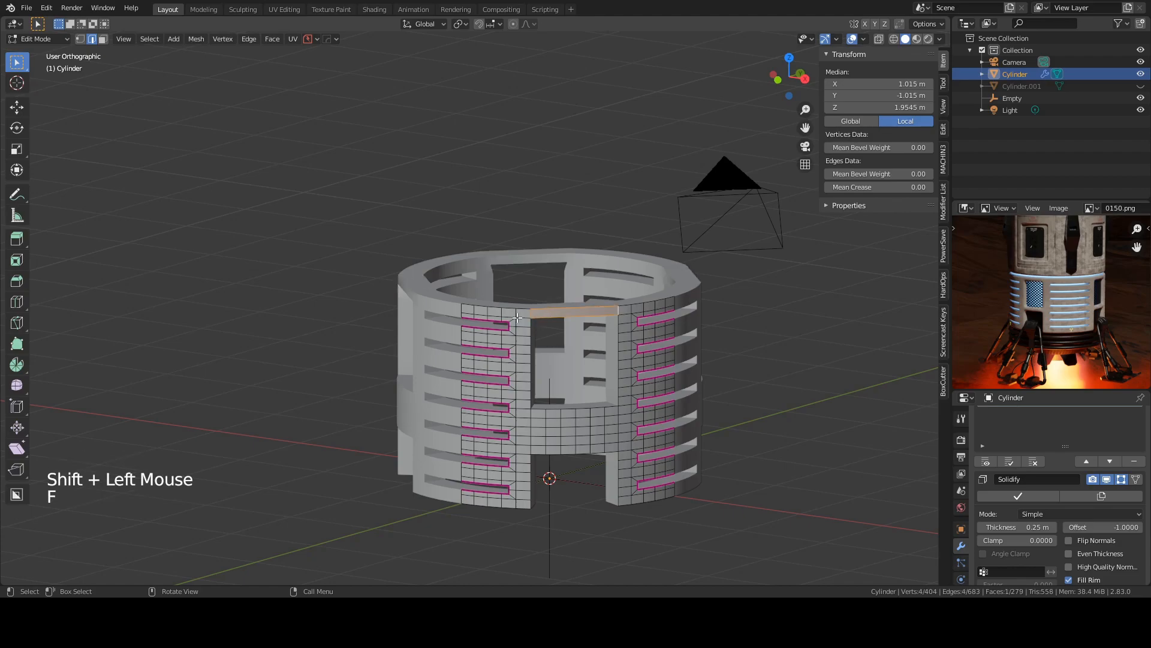
key("Tab")
middle_click_drag(527, 300, 593, 239)
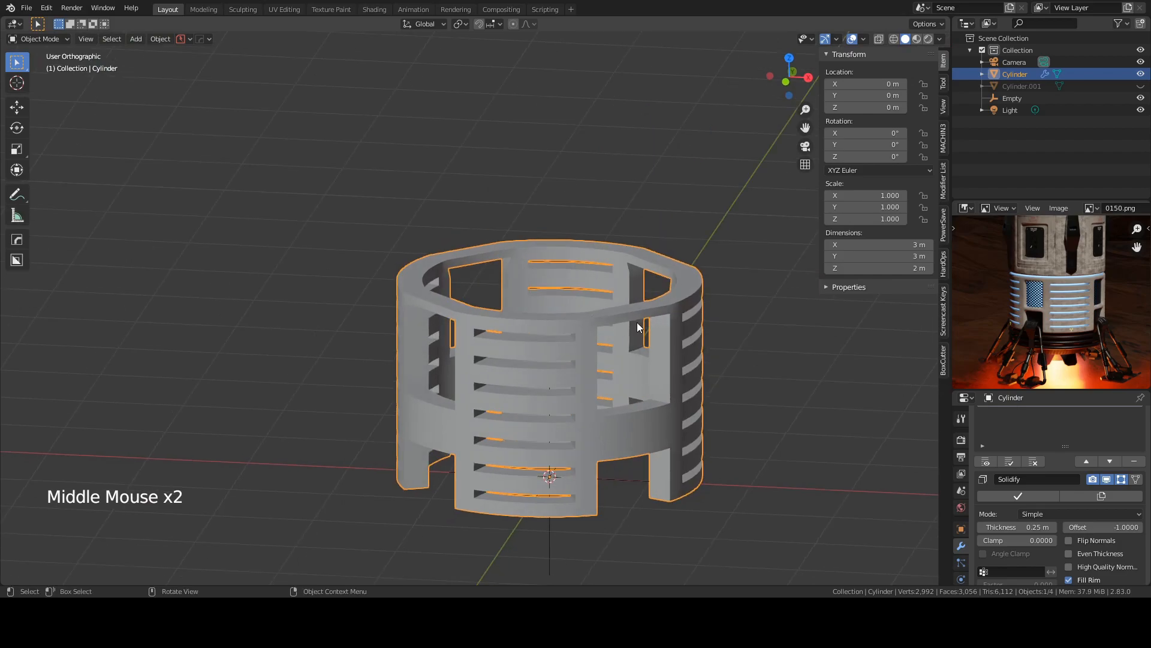
Step: Add five evenly spaced vertical loop cuts across the new bridging face, without sliding them
middle_click_drag(618, 310, 598, 286)
key("Tab")
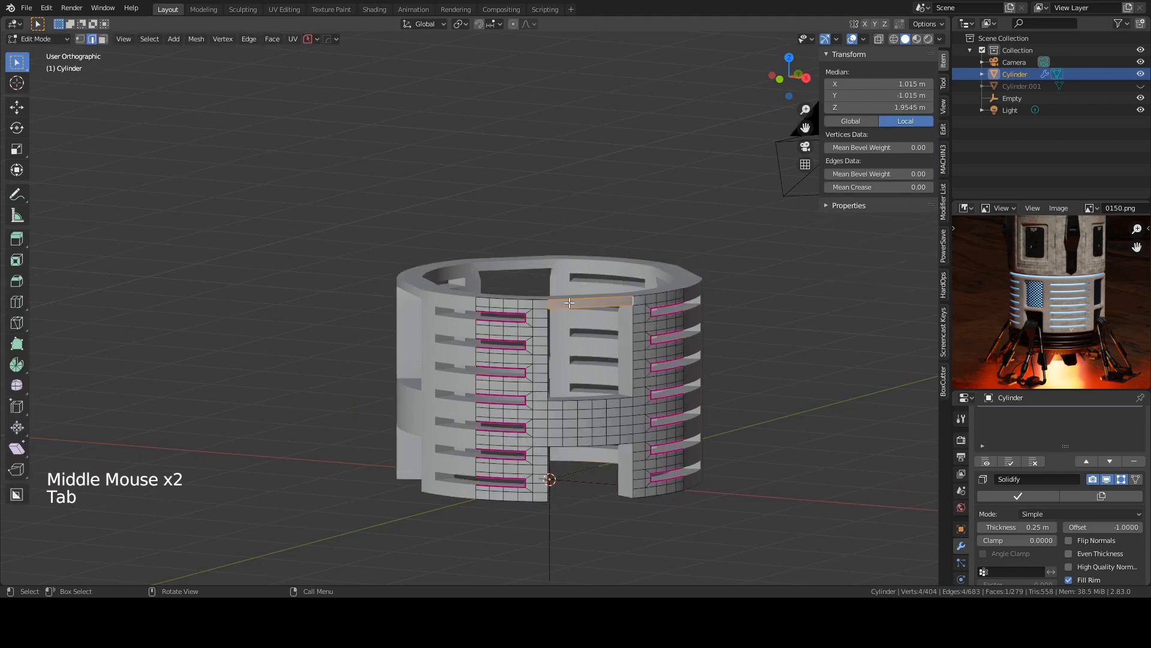
scroll(610, 303, "up", 2)
key("ctrl+r")
scroll(610, 304, "up", 3)
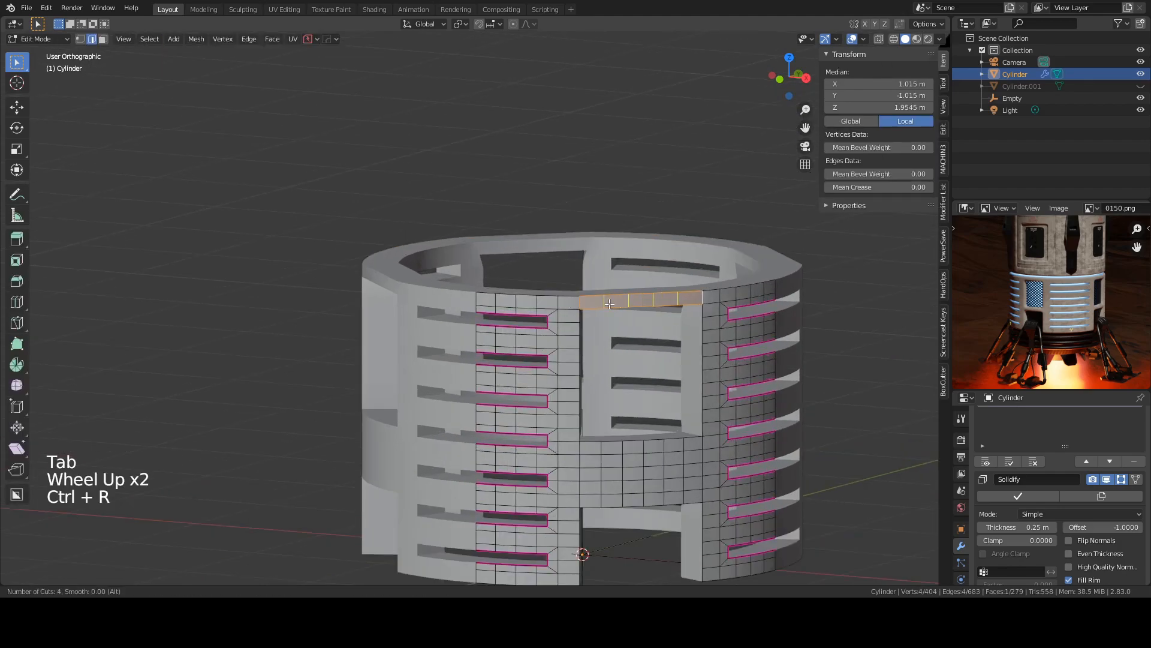
scroll(610, 303, "down", 1)
left_click(600, 300)
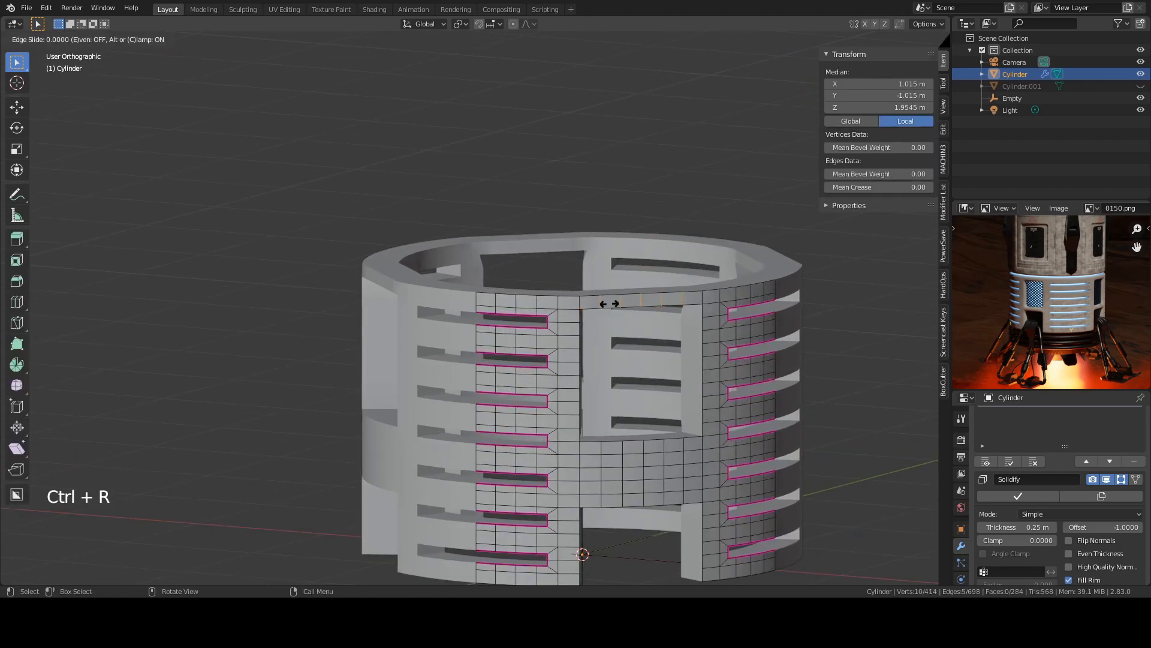
right_click(586, 297)
middle_click_drag(586, 296, 617, 343)
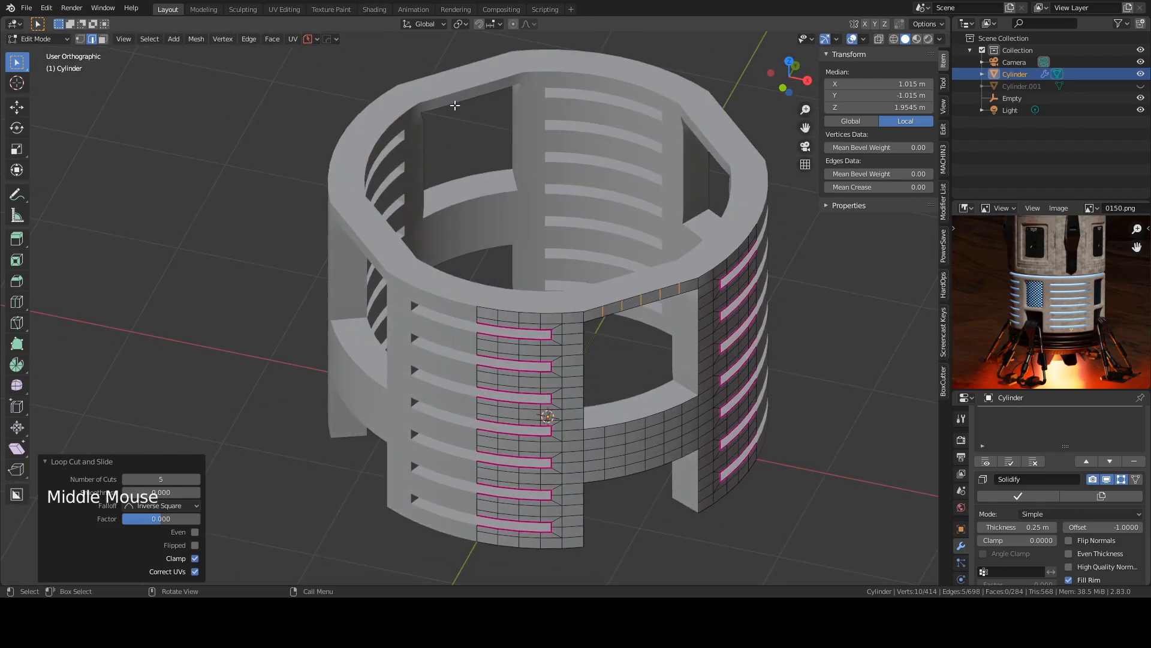
Step: Set the snapping target to Vertex and turn snapping on
left_click(463, 22)
left_click(494, 23)
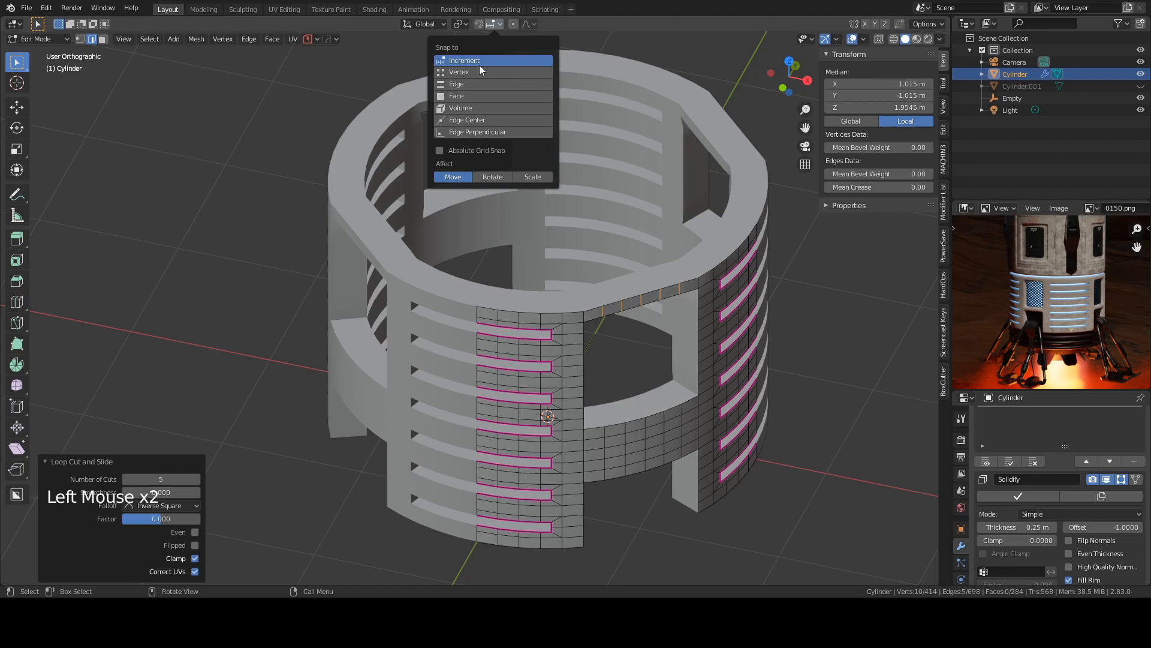
left_click(461, 72)
left_click(480, 24)
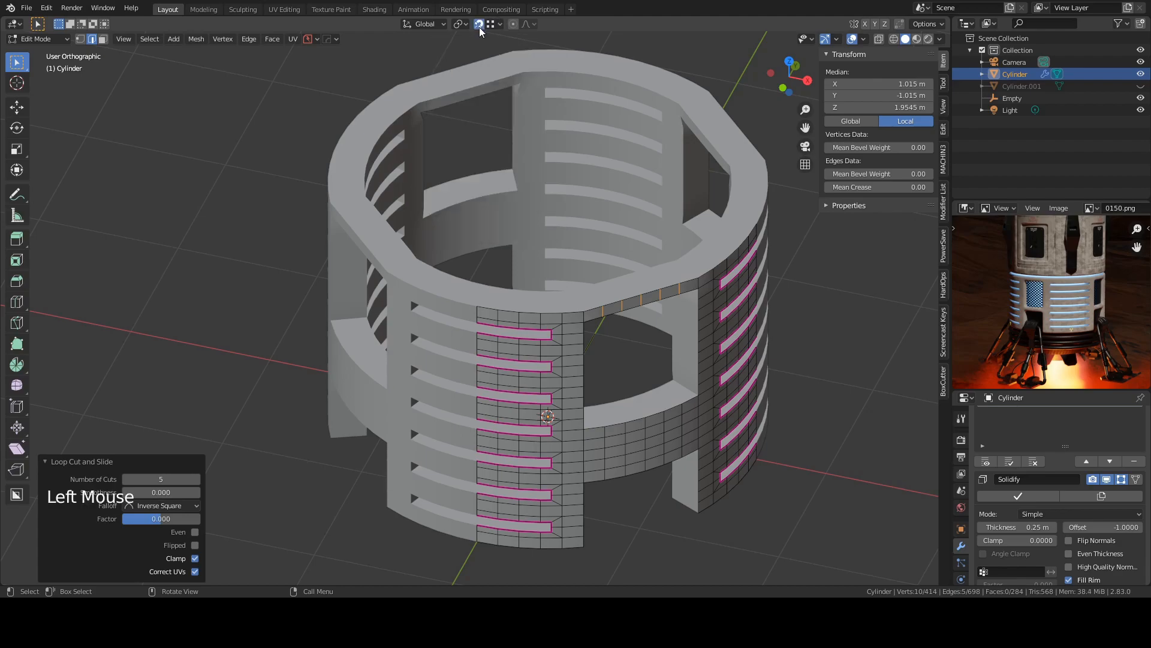
middle_click_drag(603, 317, 583, 321)
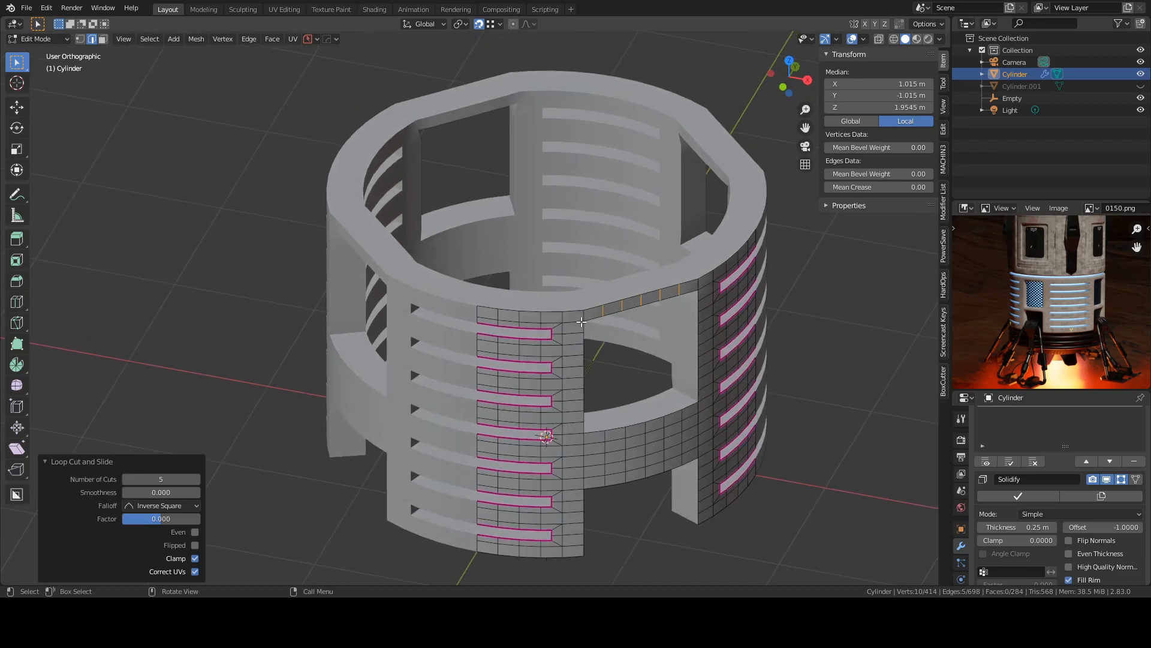
Step: Leave mesh editing and delete the hull cylinder and the empty at its centre
key("Tab")
left_click(565, 316)
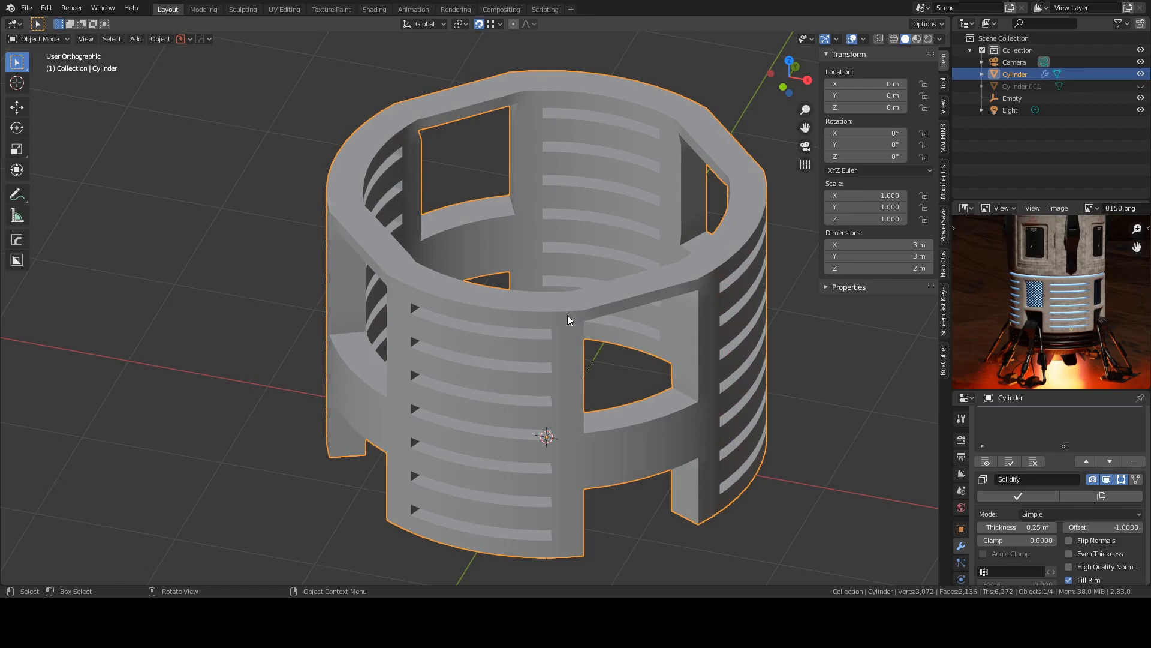
key("x")
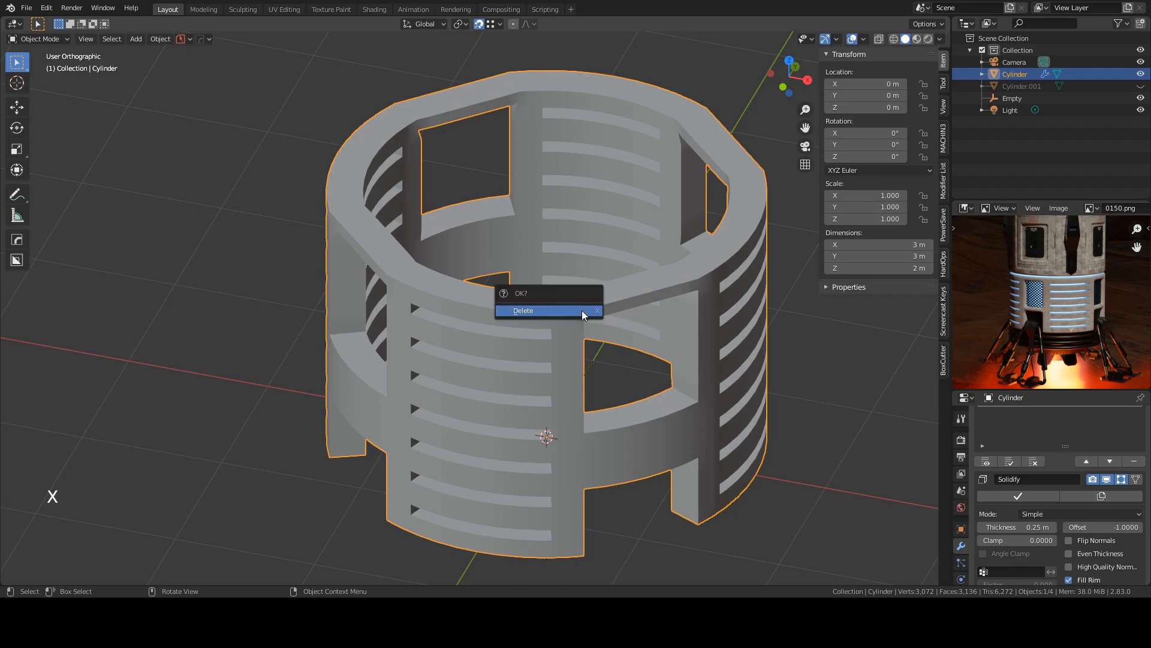
left_click(582, 311)
left_click(547, 434)
key("x")
left_click(548, 431)
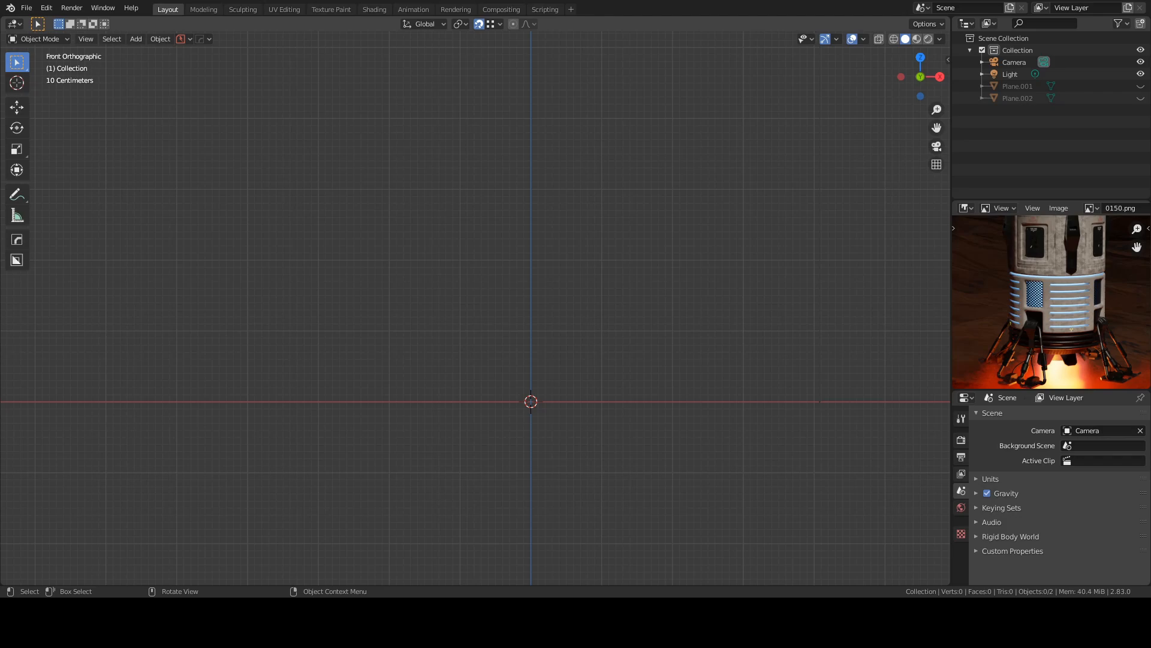
Step: Add a 2 m mesh plane at the origin and rotate it 90° about the X axis
left_click(531, 411)
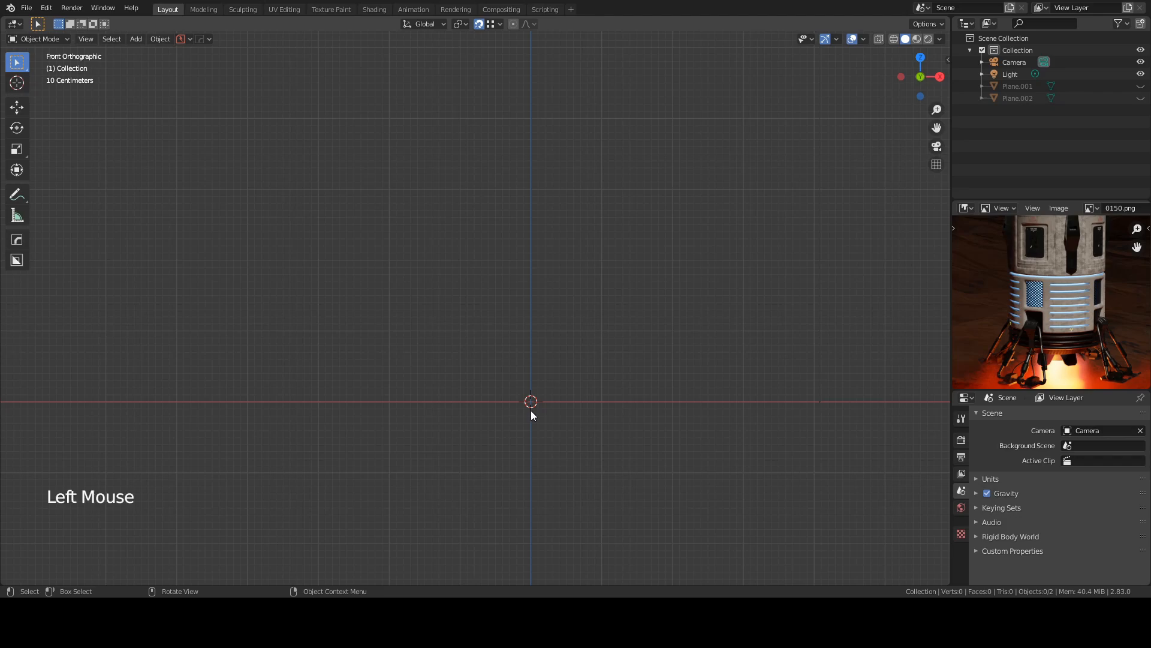
key("shift+a")
mouse_move(509, 352)
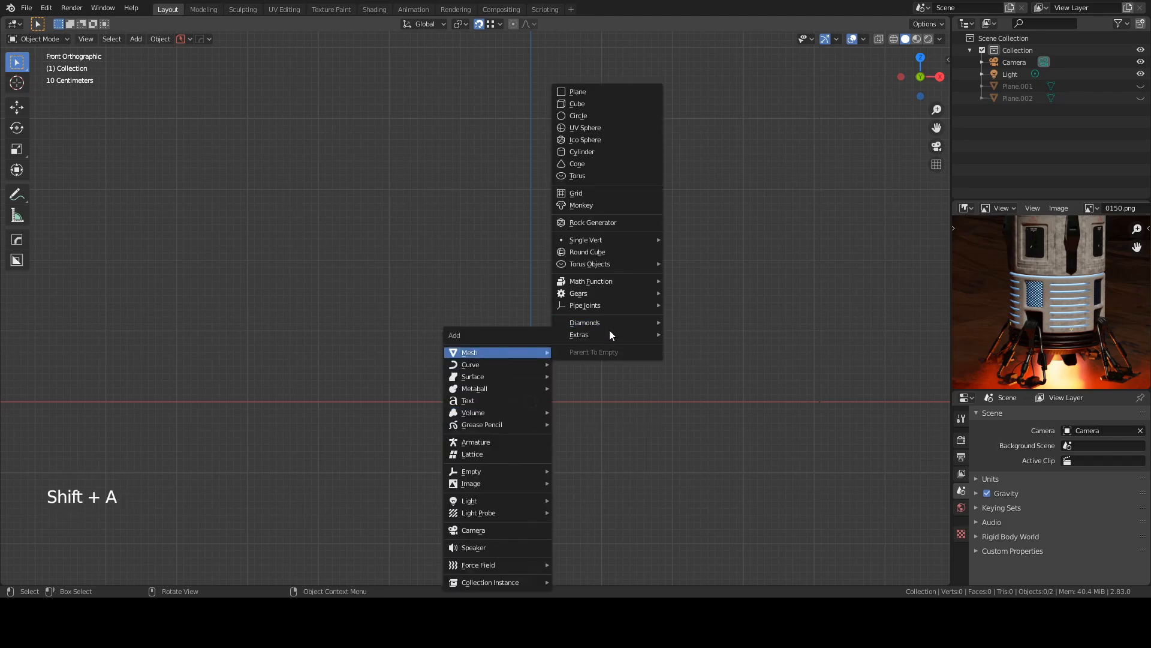
left_click(602, 93)
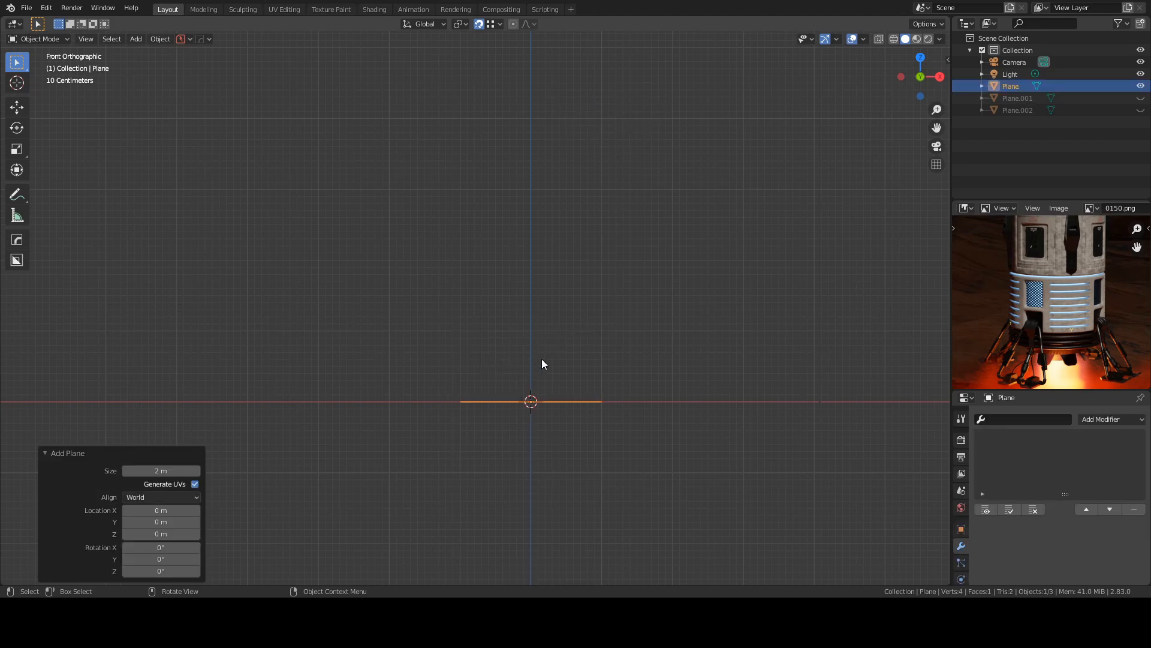
type("rx90")
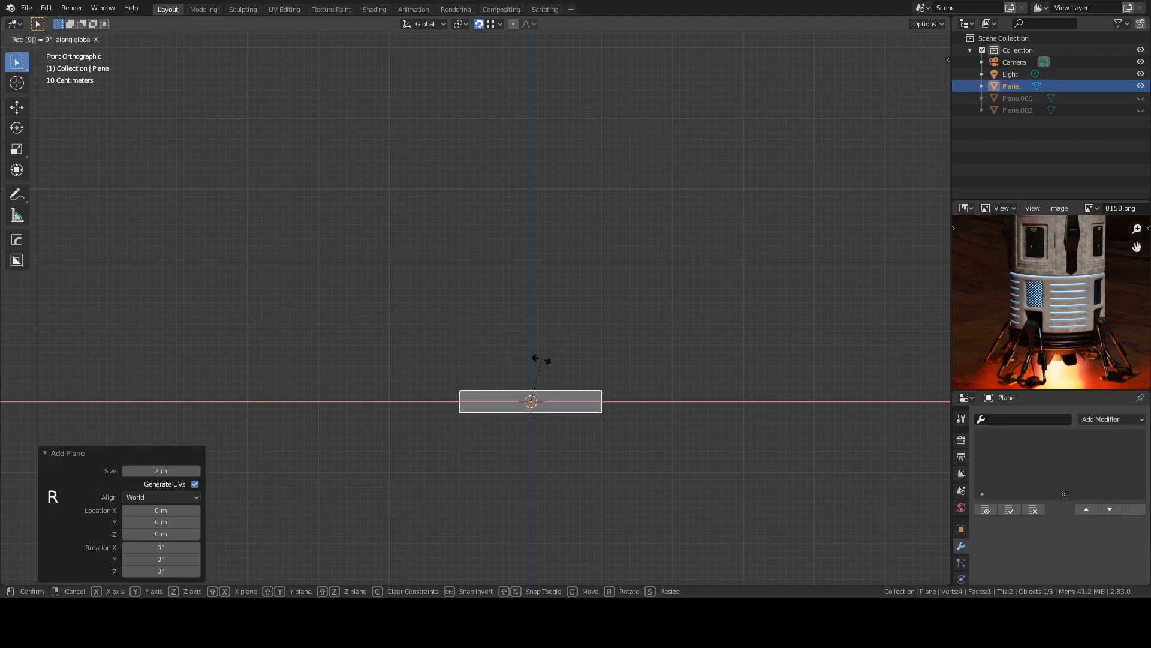
key("Return")
Step: Move the upright plane up 1 m along Z and scale it by 1.5 along X, with its transform values shown
type("g")
type("z1")
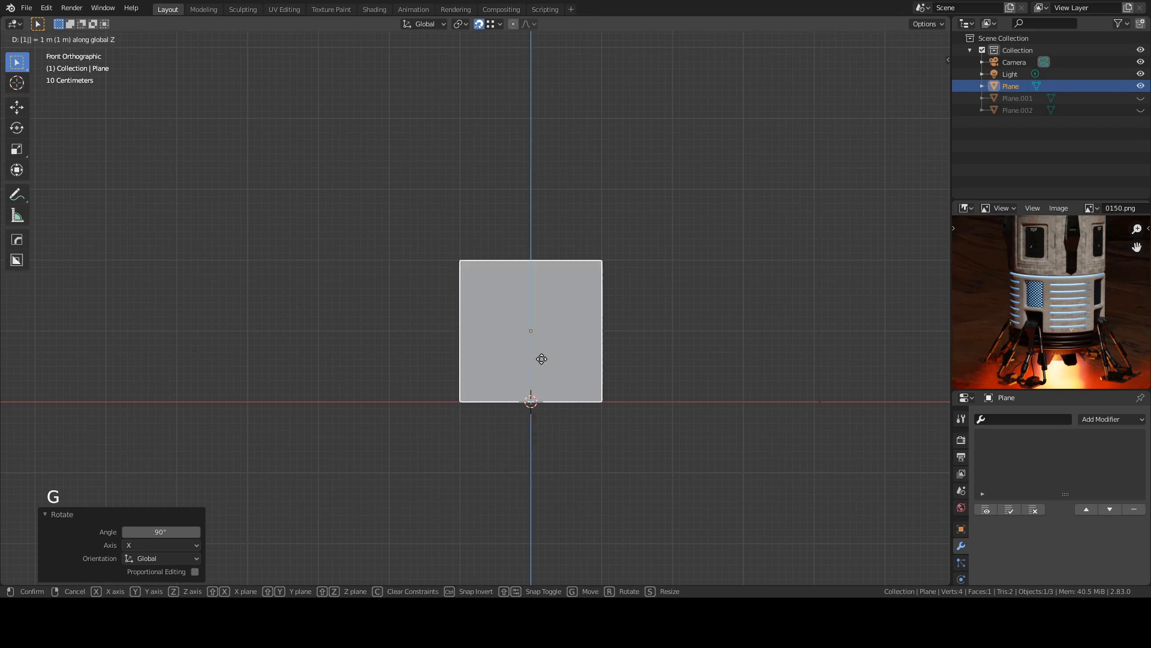
key("Return")
type("sx1.5")
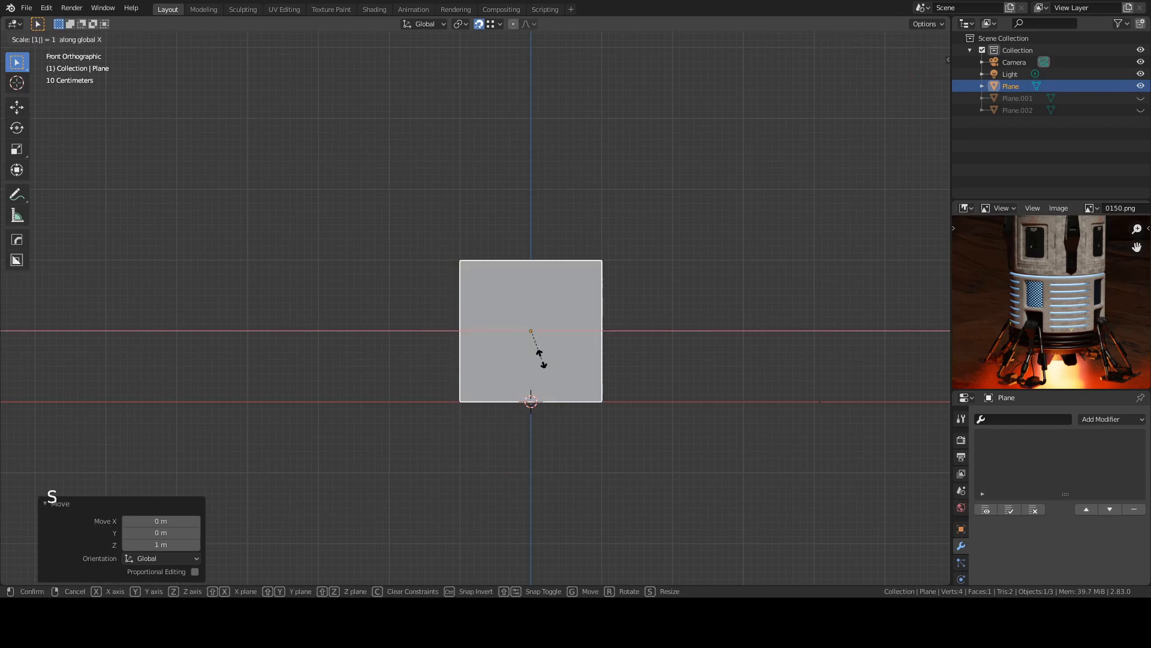
key("Return")
key("n")
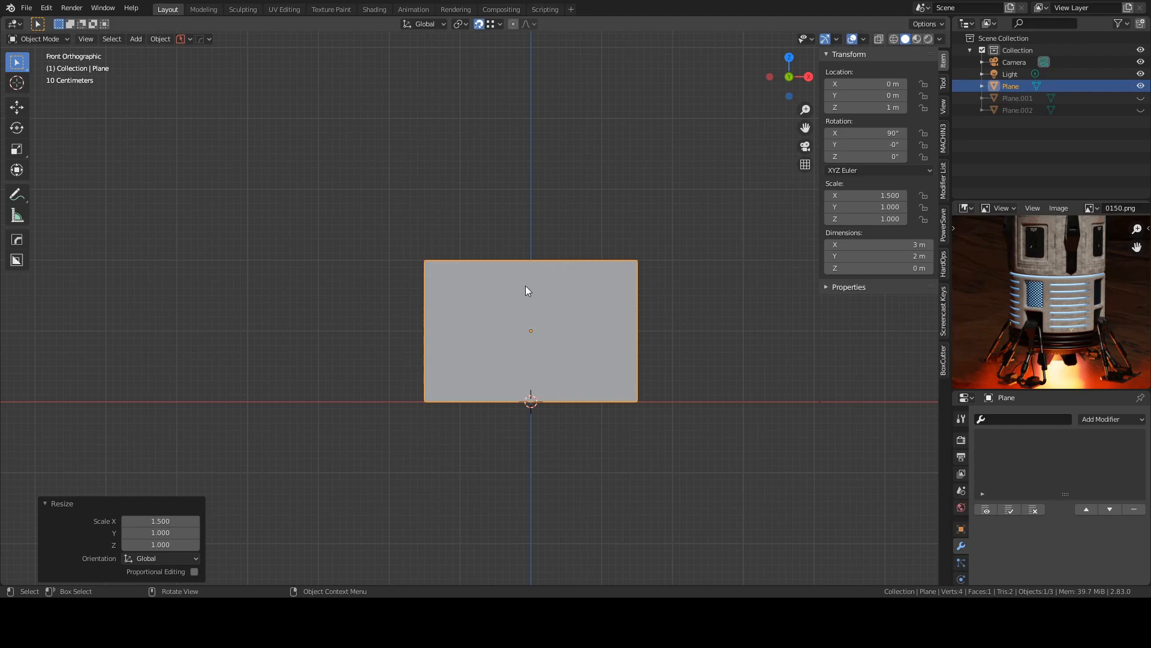
Step: Apply the upright plane's rotation and scale, and hide its transform values
key("ctrl+a")
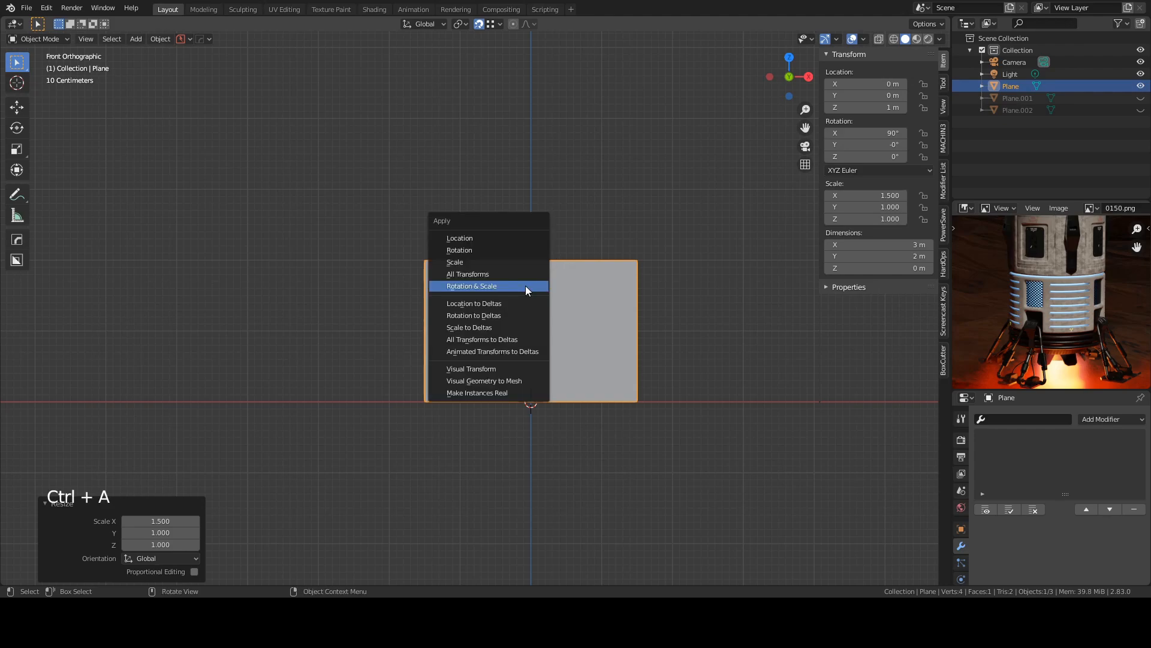
left_click(525, 287)
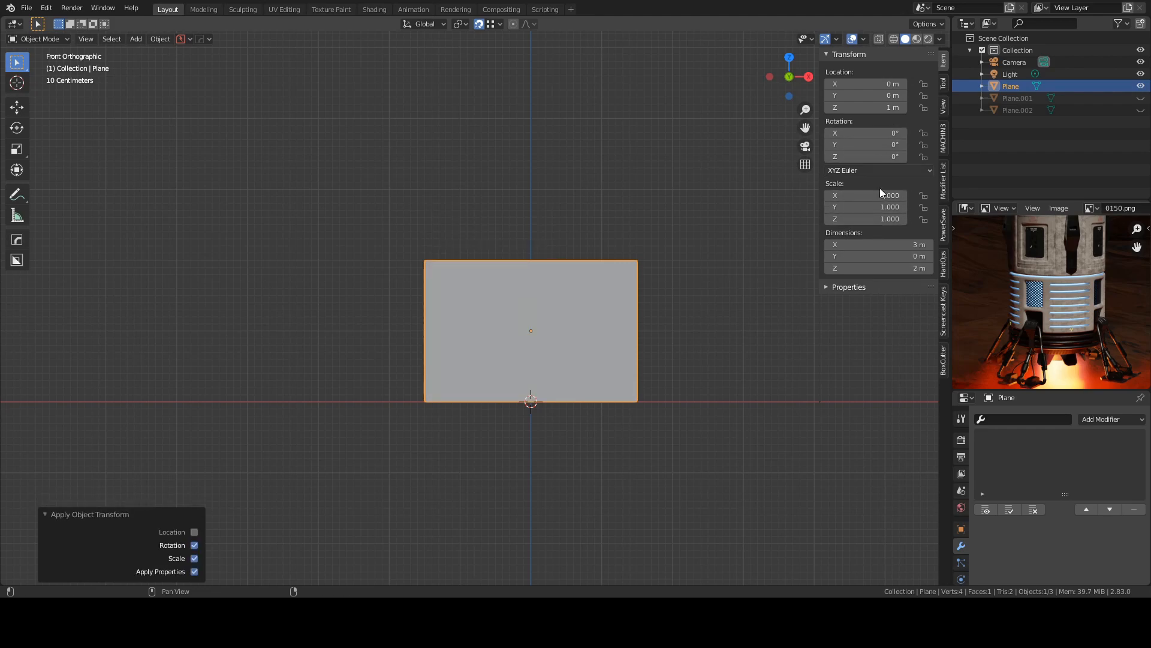
key("n")
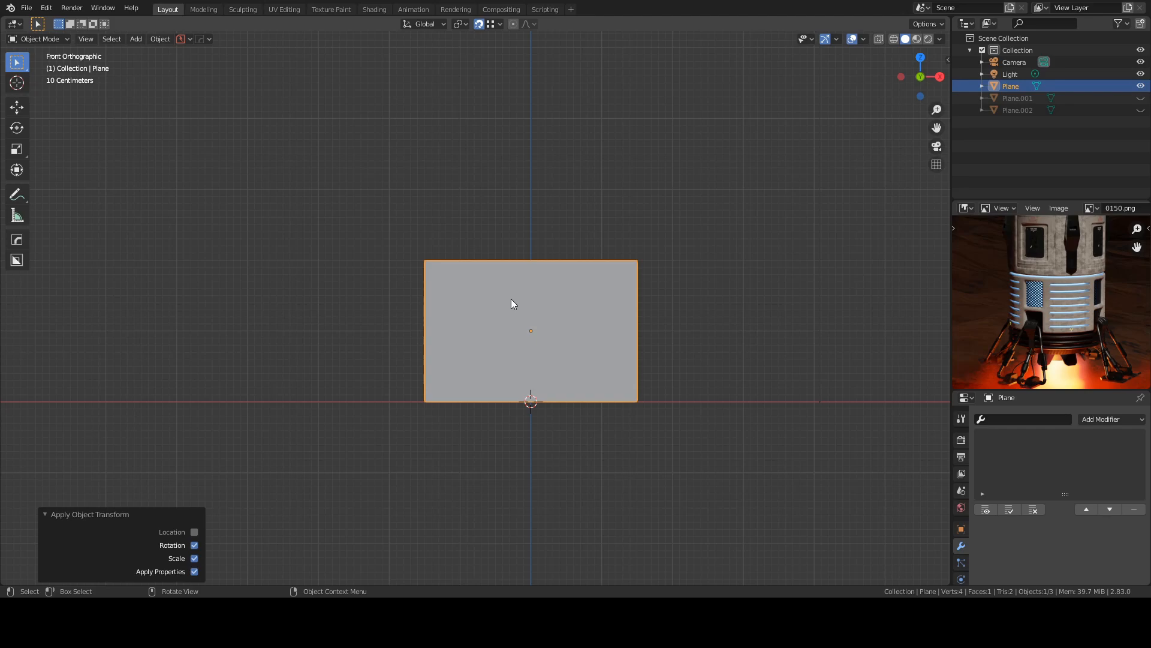
Step: Dice the plane along the X and Z axes with 21 segments, using the Knife Project method
key("q")
mouse_move(511, 299)
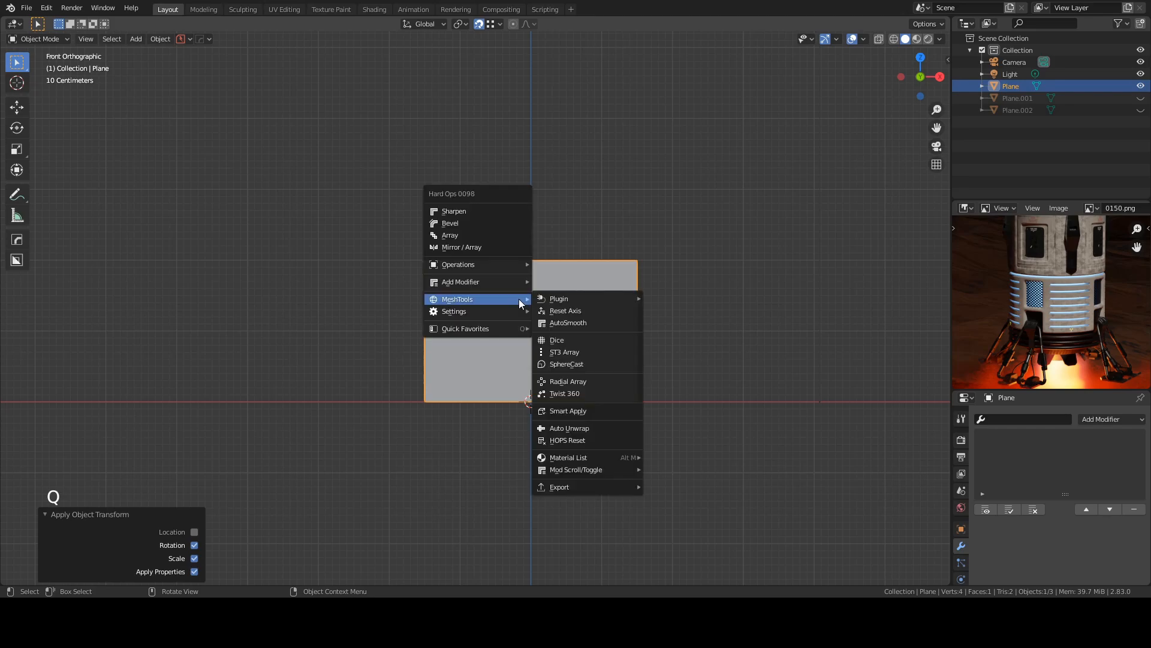
left_click(557, 340)
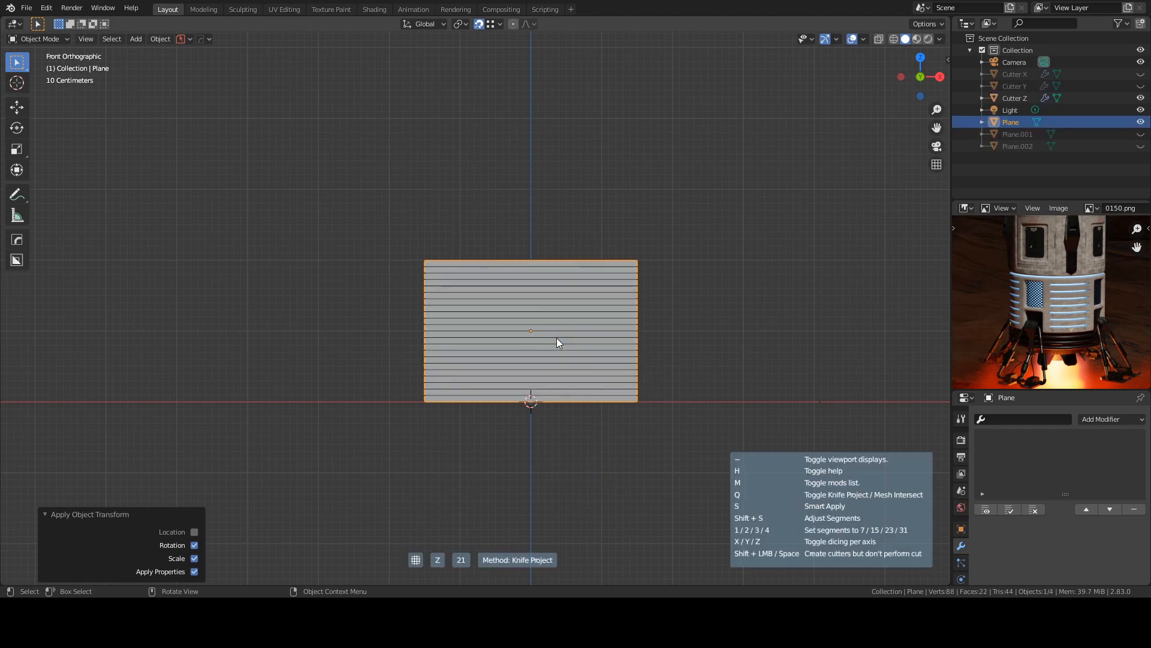
scroll(557, 337, "up", 13)
key("x")
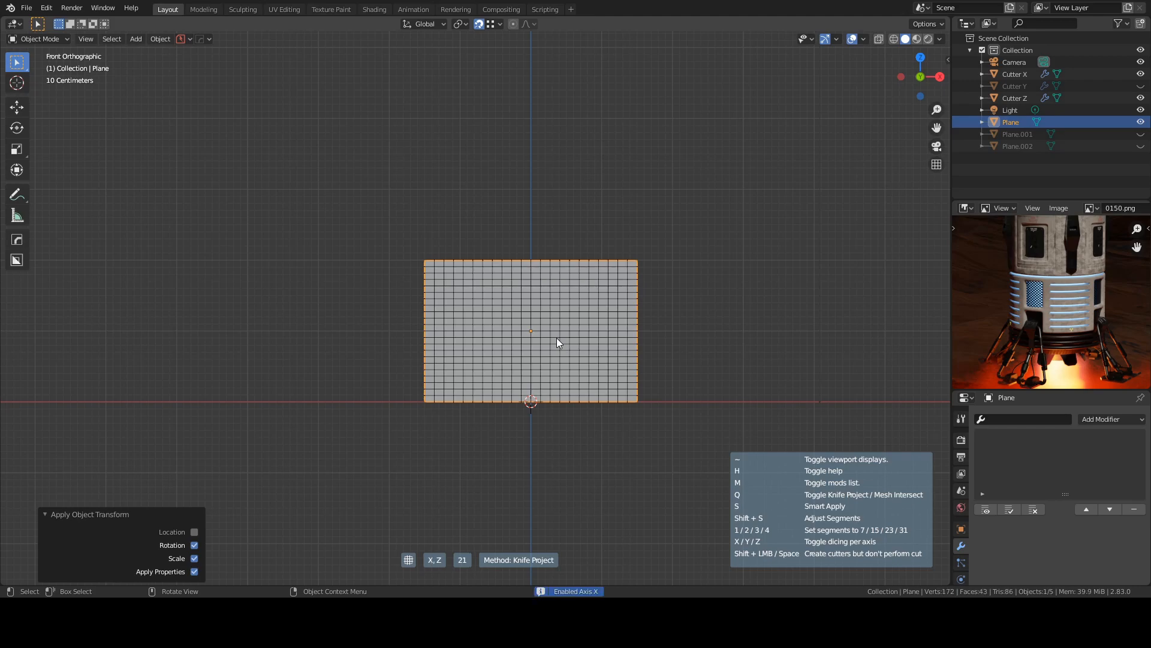
key("x")
key("x")
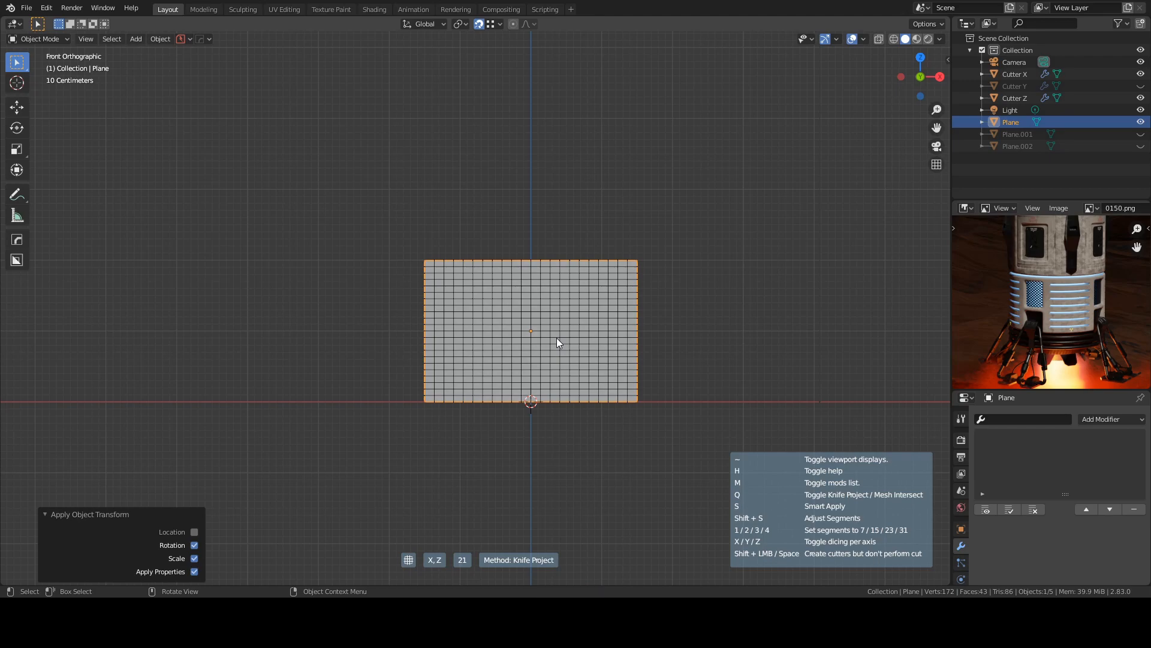
left_click(557, 337)
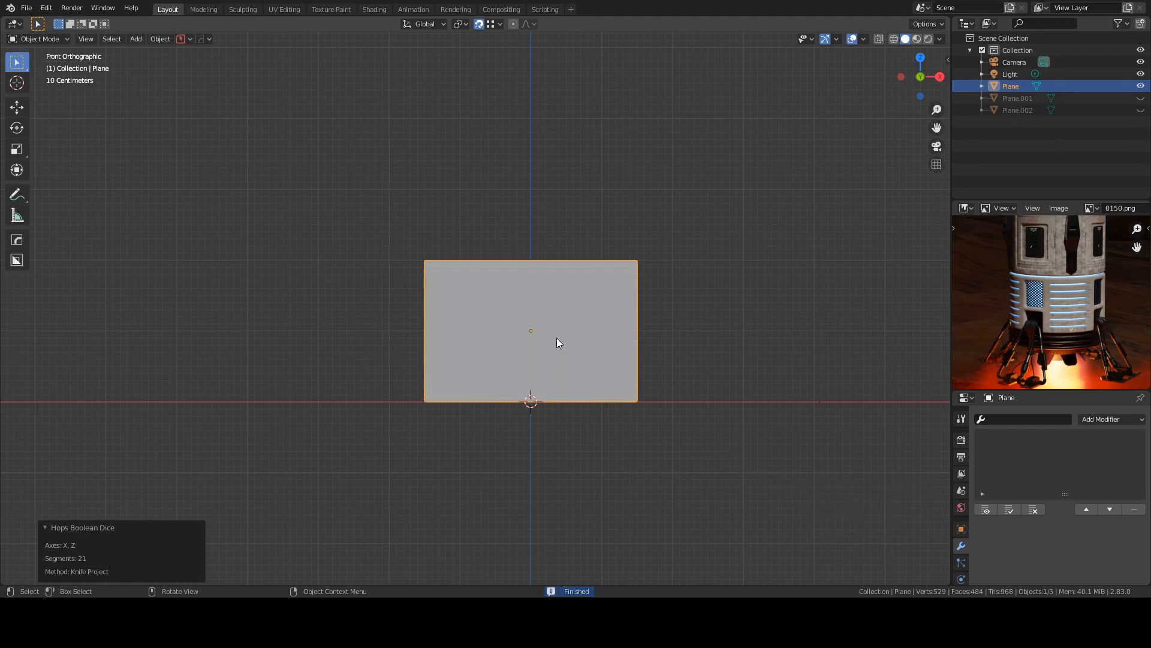
Step: Separate the central upper and lower blocks of faces from the diced plane, leaving an H-shaped mesh joined by a horizontal band
key("Tab")
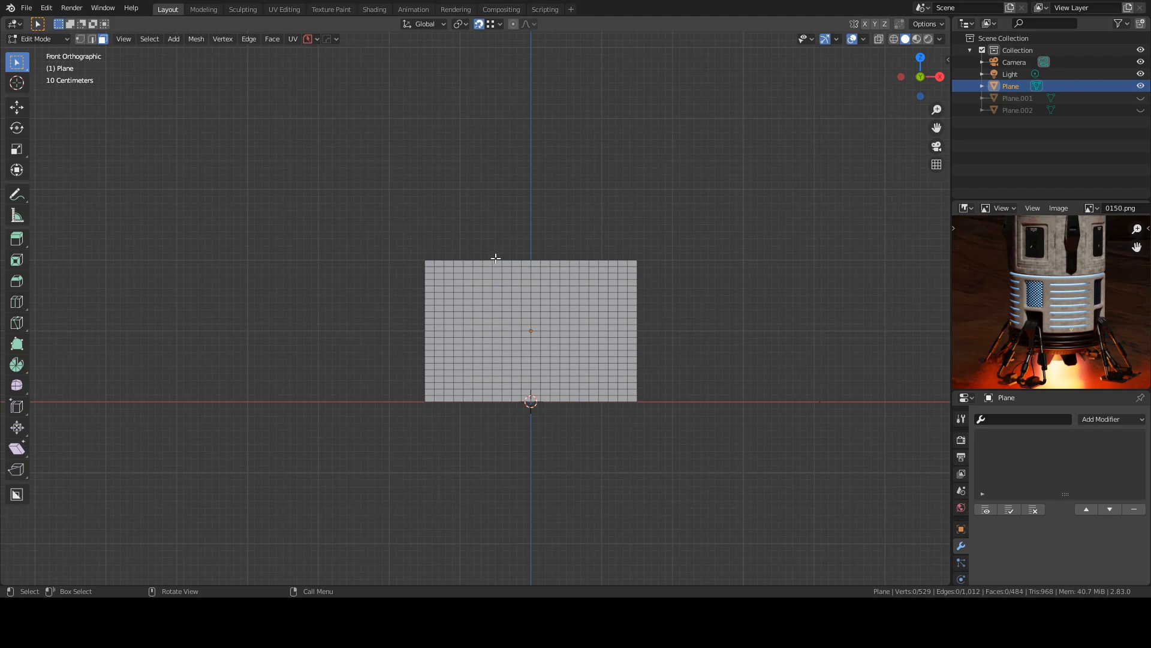
key("b")
left_click_drag(488, 256, 584, 340)
key("b")
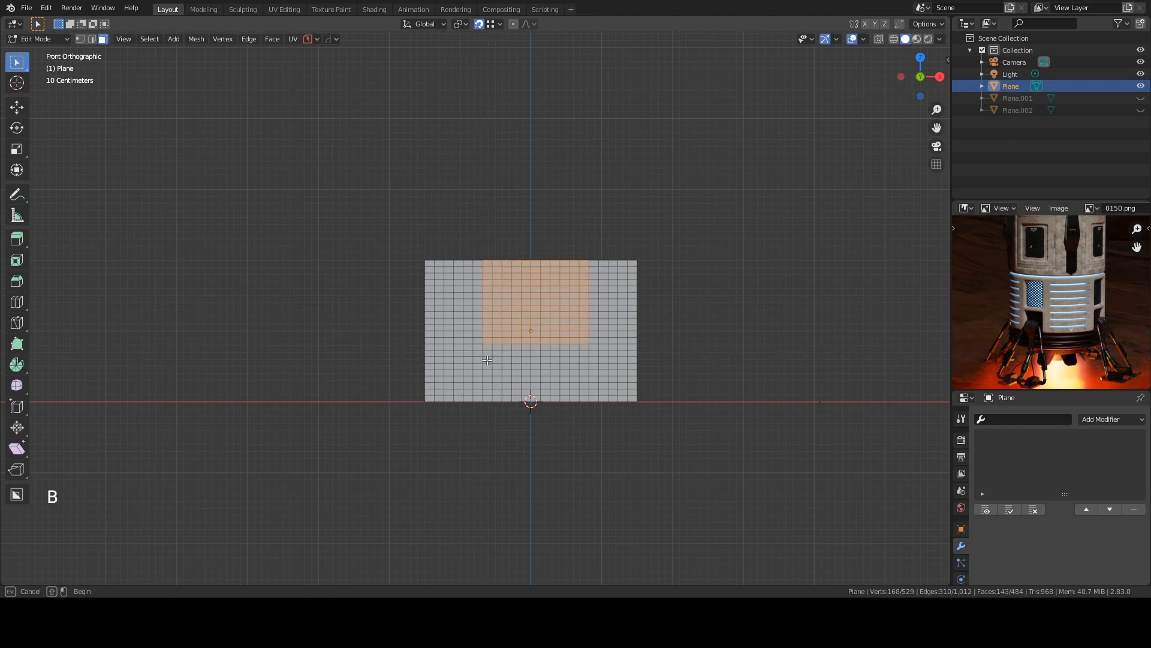
left_click_drag(487, 362, 585, 412)
key("b")
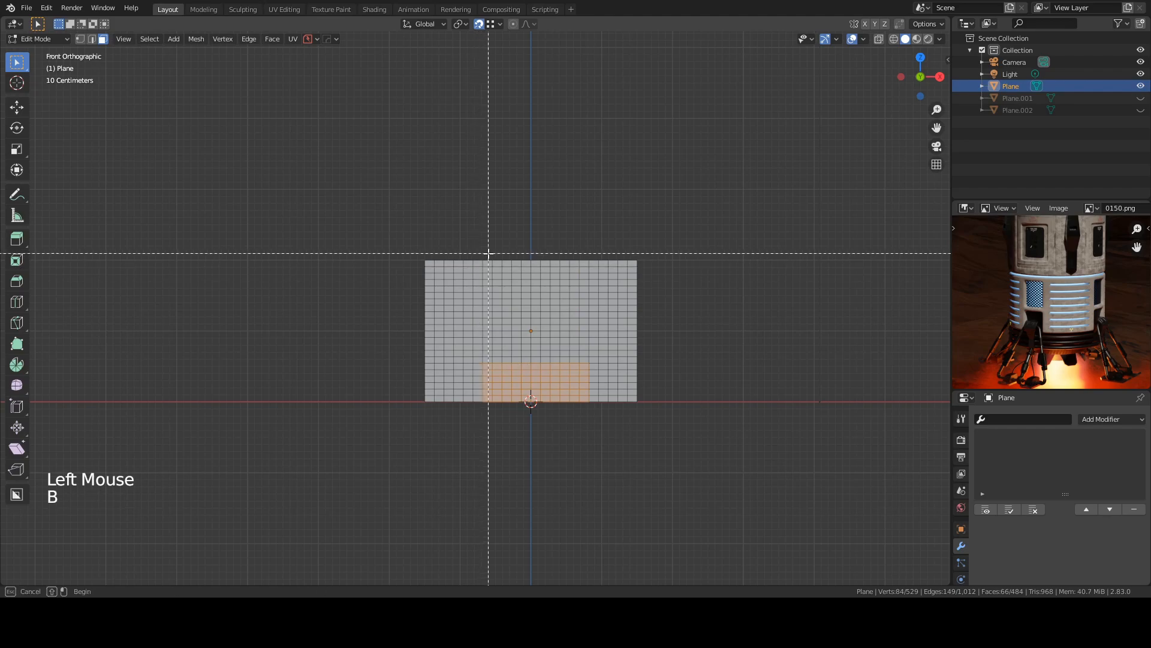
left_click_drag(486, 254, 588, 337)
key("p")
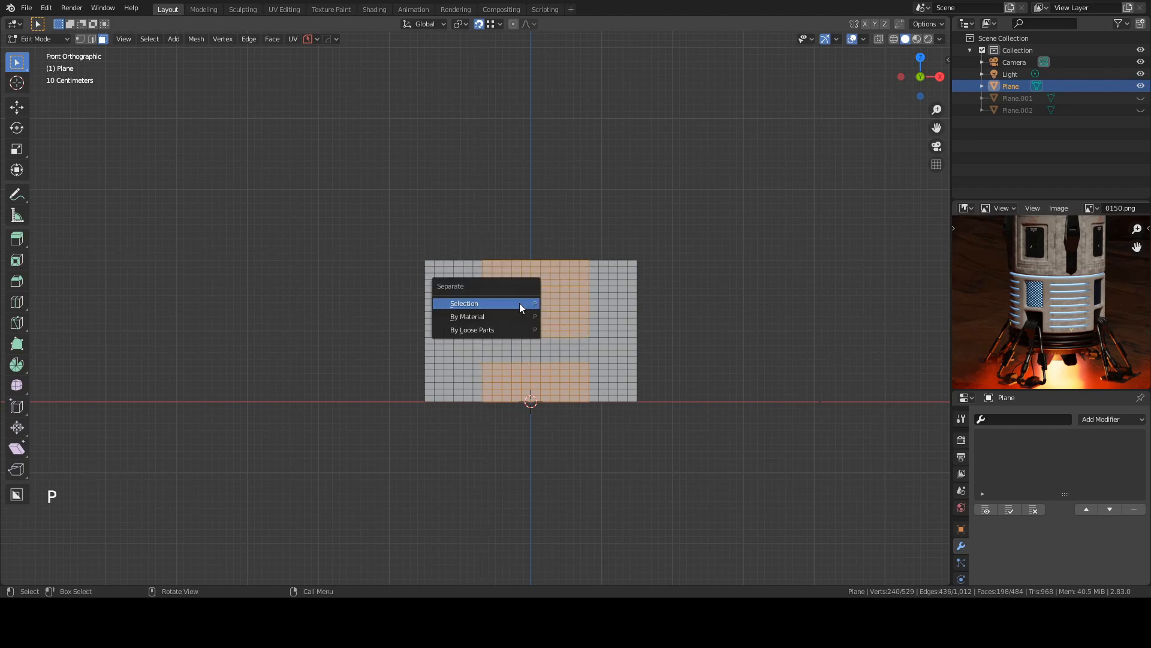
left_click(519, 303)
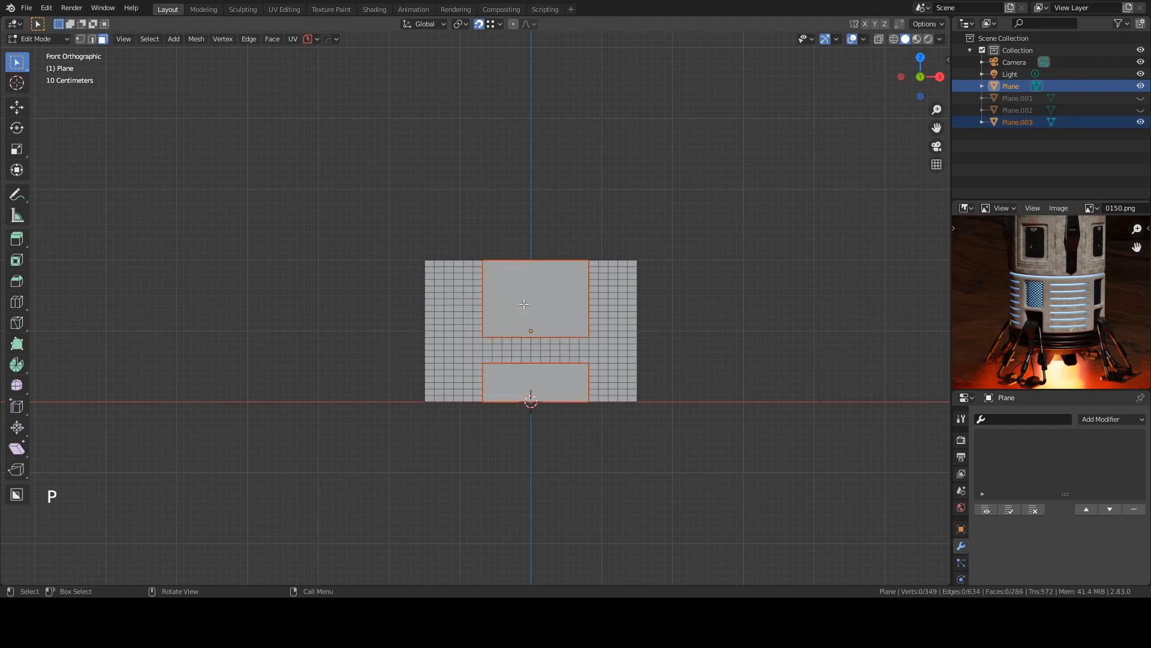
Step: Hide the separated centre panels and open the remaining H-shaped plane for mesh editing
key("Tab")
left_click(542, 299)
key("h")
key("Tab")
left_click(452, 282)
key("Tab")
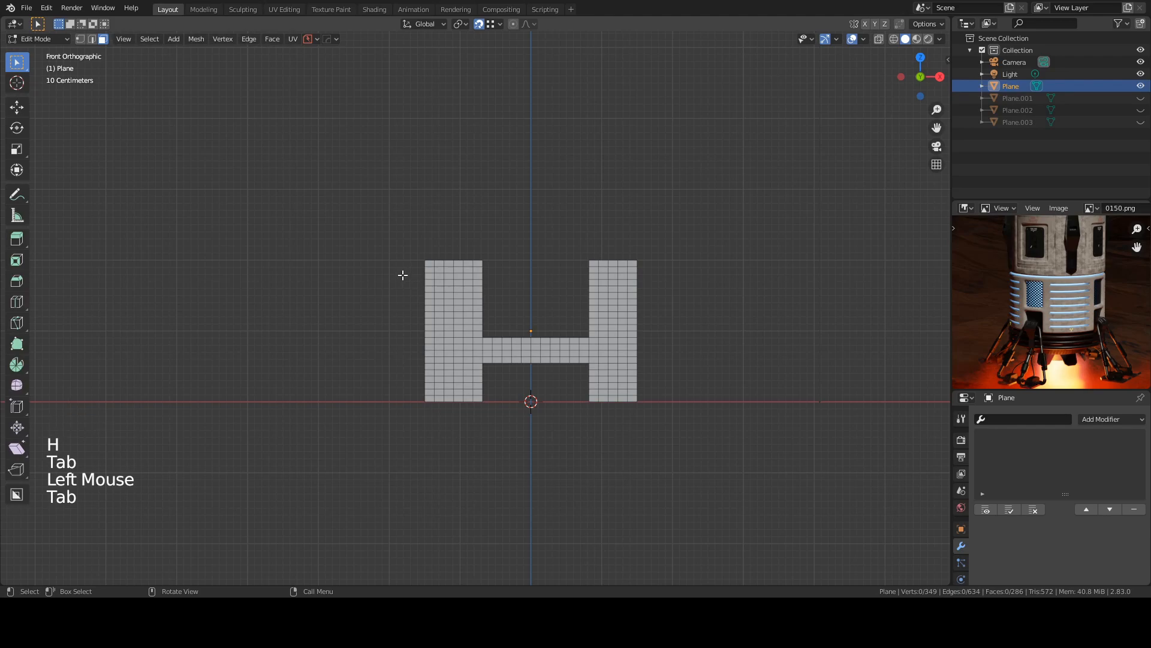
Step: Inset seven horizontal two-row face strips on the left leg of the H by about 0.055 m, keeping one row between strips
key("b")
left_click_drag(420, 269, 466, 392)
key("b")
key("b")
key("b")
key("b")
key("b")
key("b")
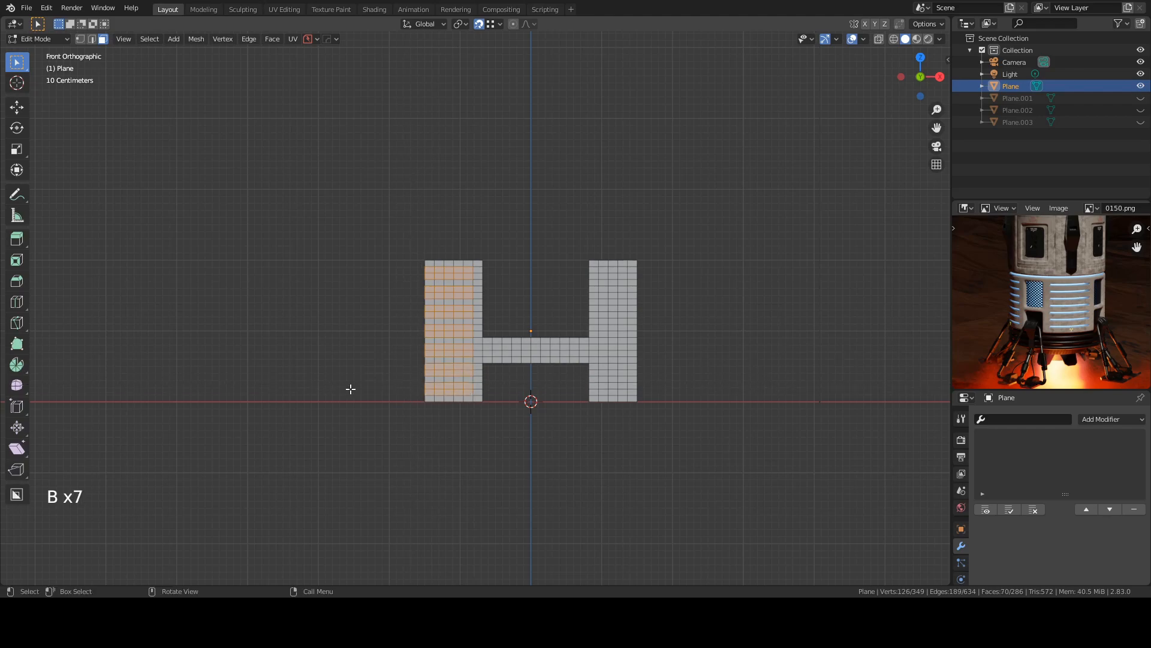
key("i")
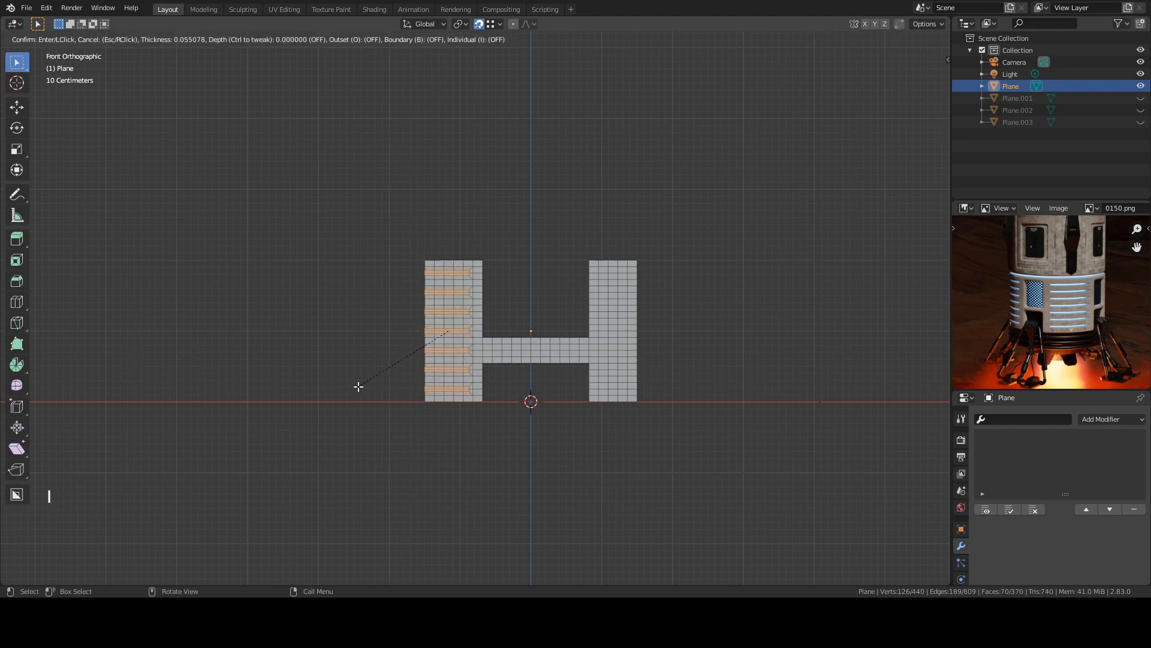
left_click(359, 386)
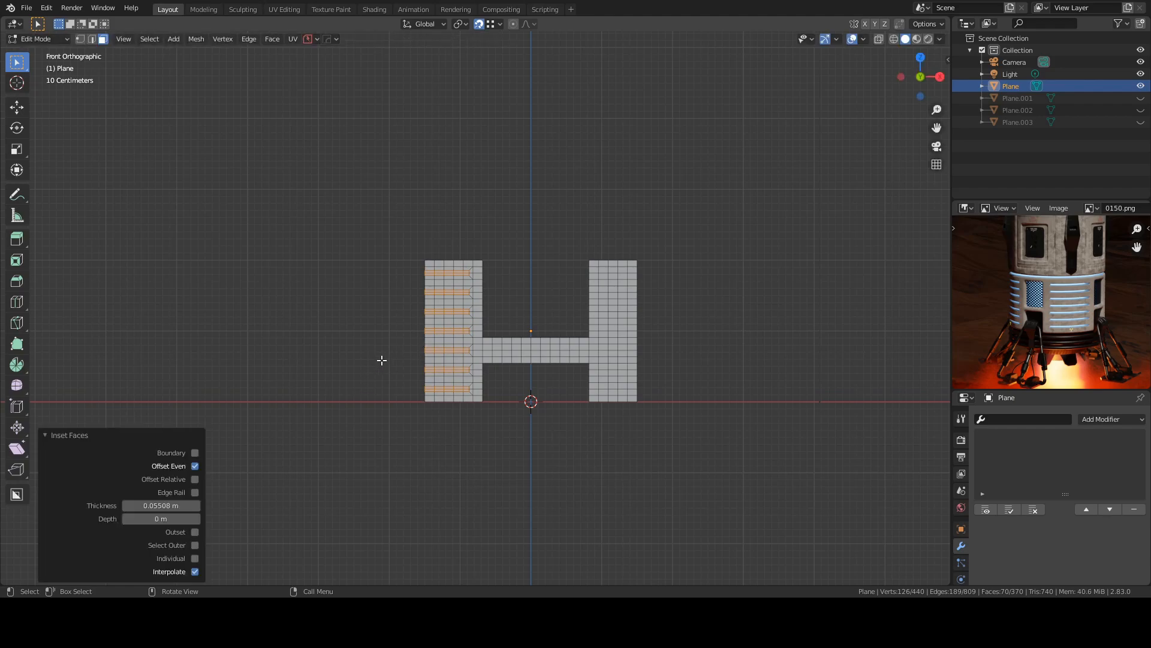
Step: Crease the edges of the inset strips to 1.000, delete their faces to open the slots, and leave mesh editing
key("shift+e")
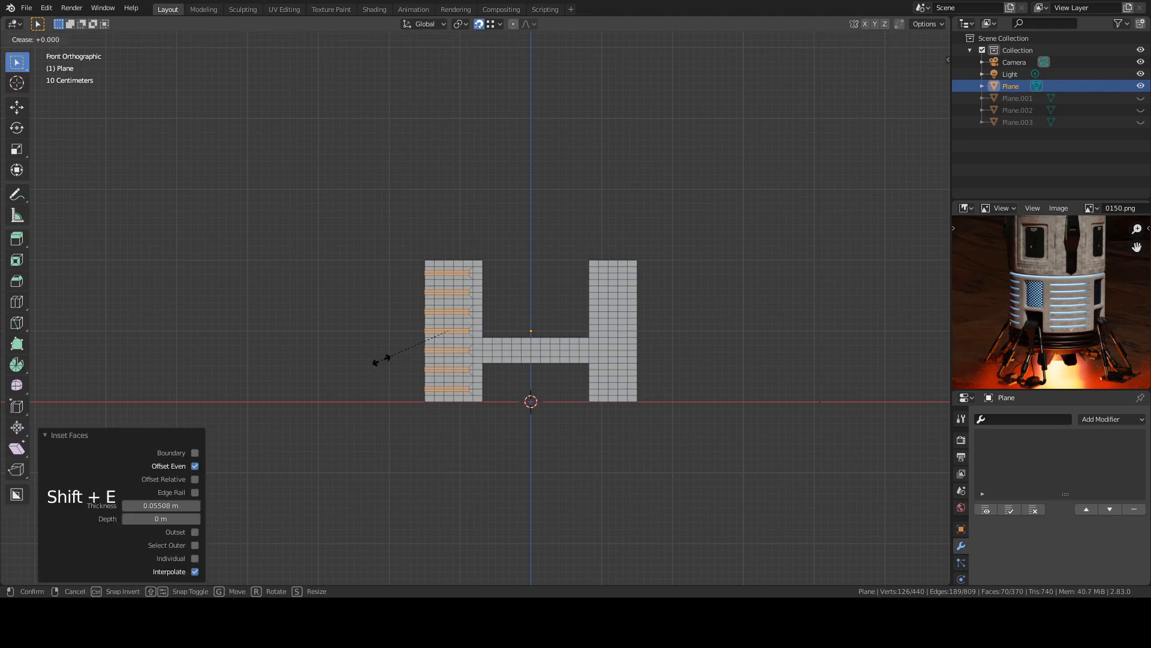
left_click(378, 360)
key("x")
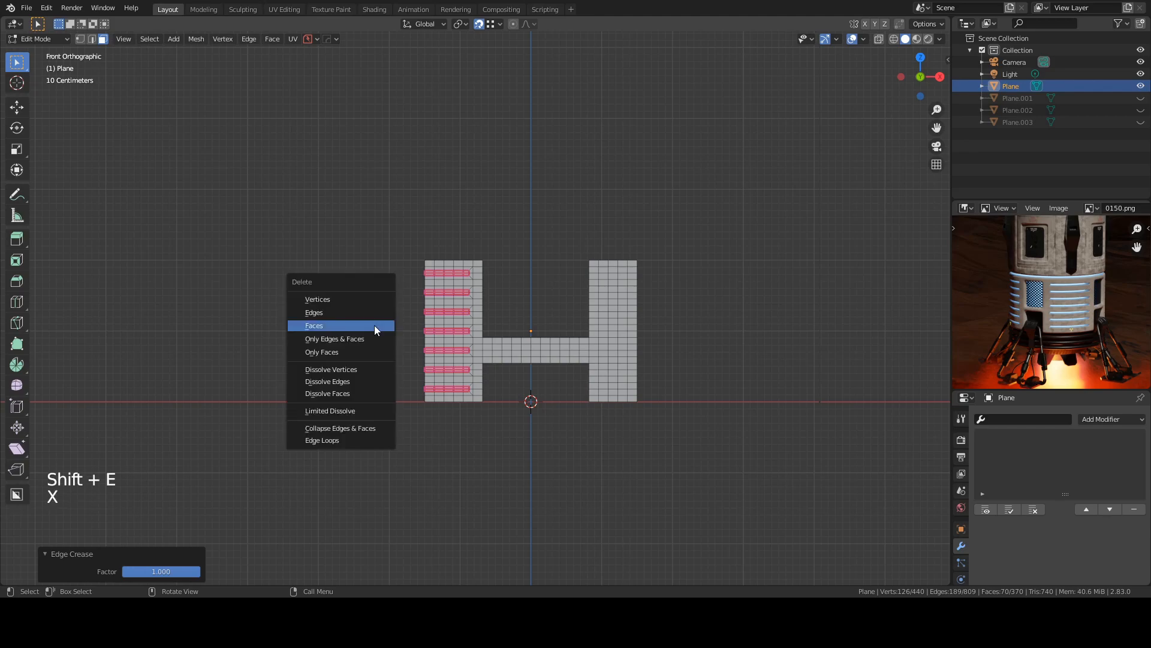
left_click(374, 325)
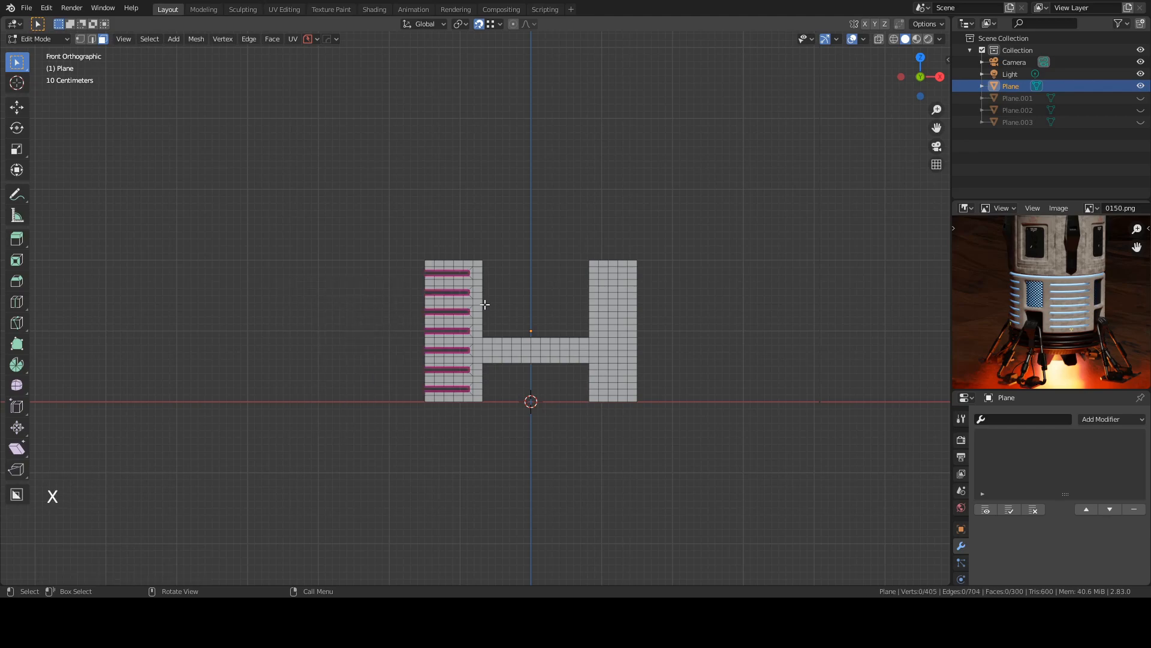
key("Tab")
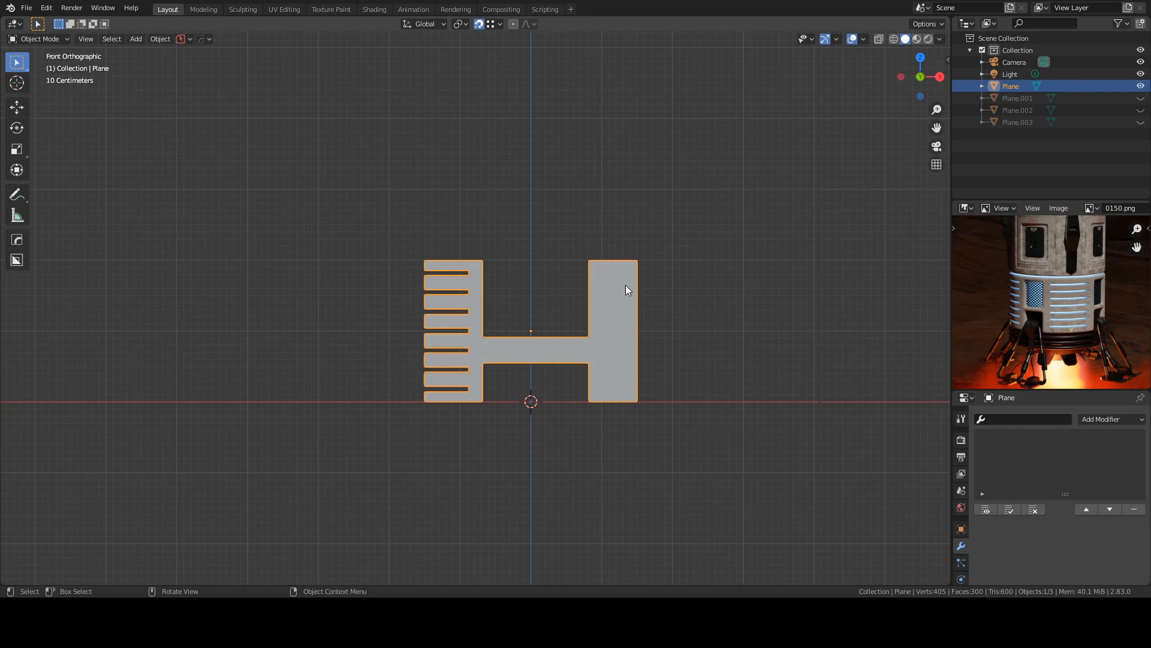
Step: Try a Mirror modifier on the slotted plane with Bisect X and Flip X enabled, and remove it
left_click(1100, 419)
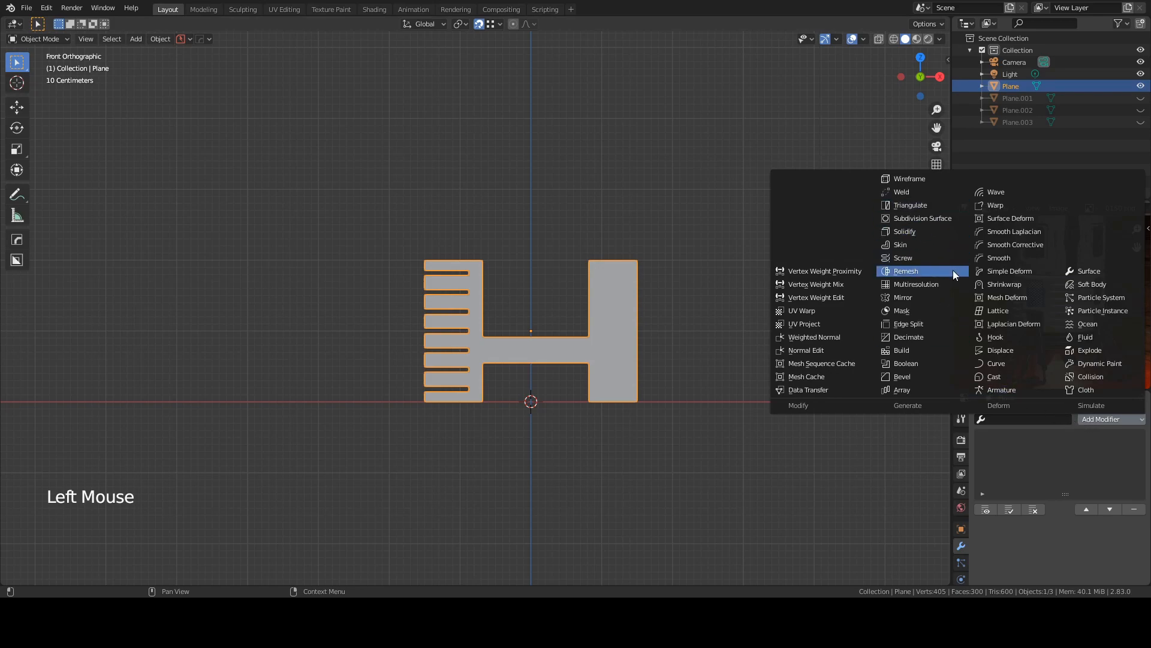
left_click(925, 291)
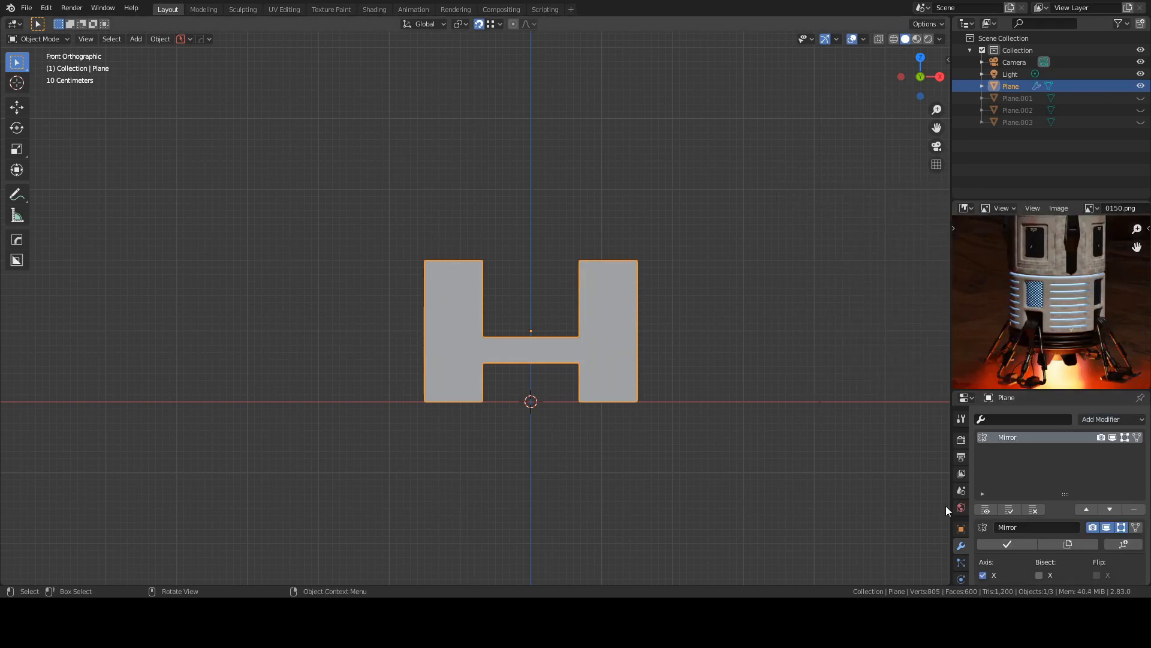
scroll(989, 551, "down", 3)
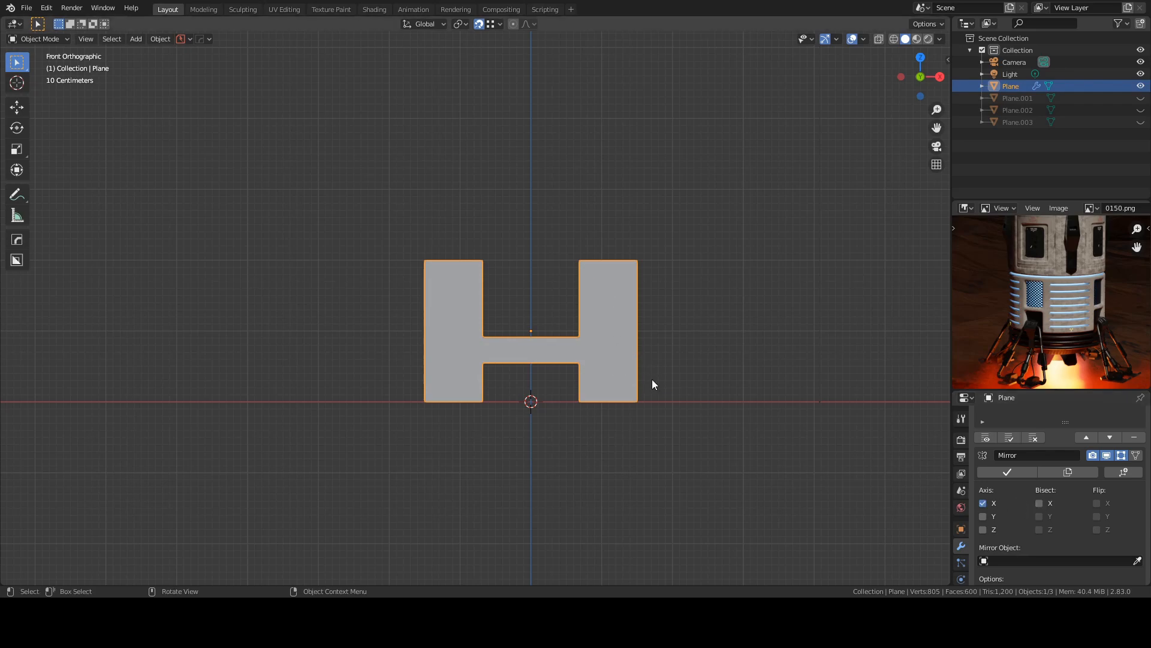
left_click(1040, 503)
left_click(1097, 504)
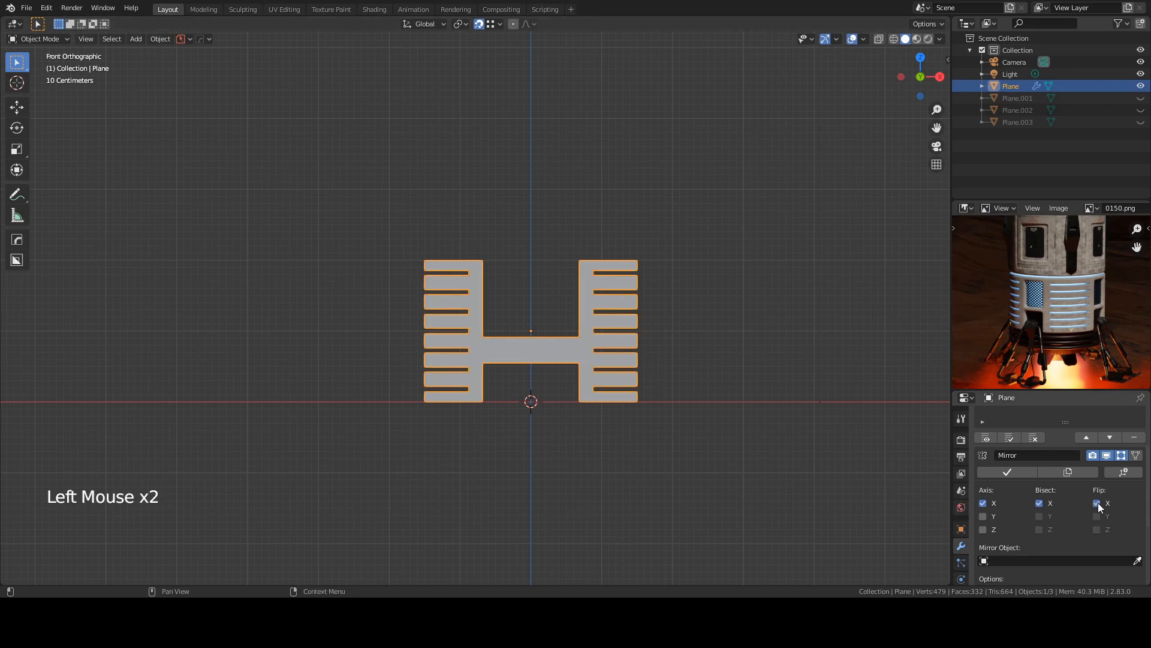
scroll(1128, 500, "up", 7)
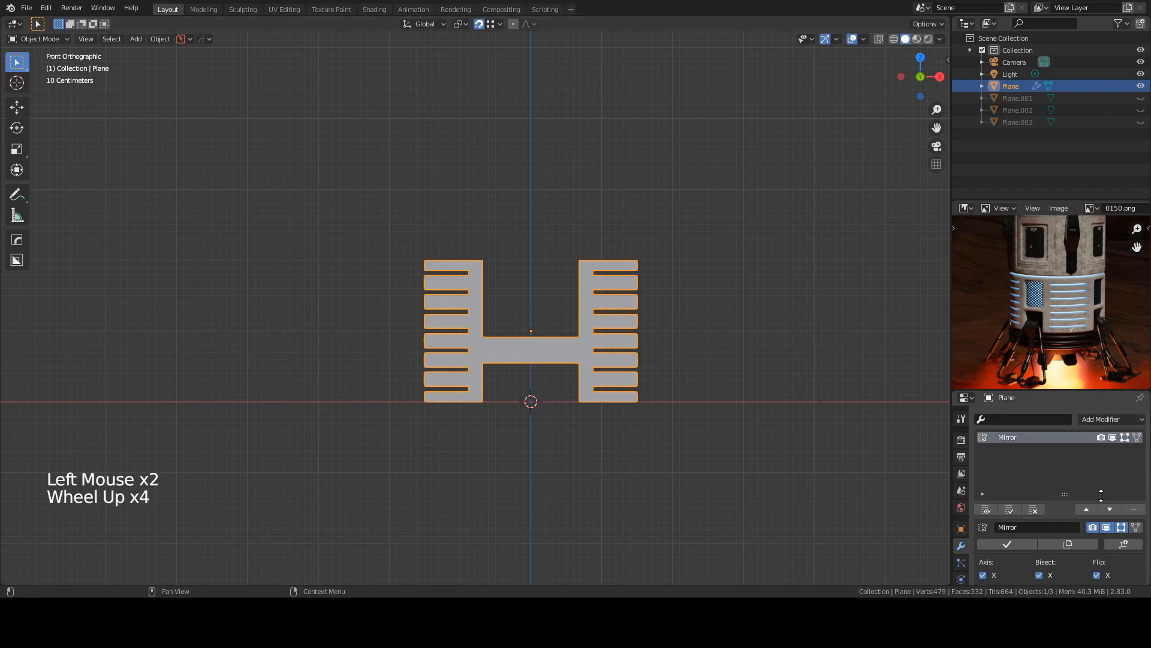
left_click(1133, 509)
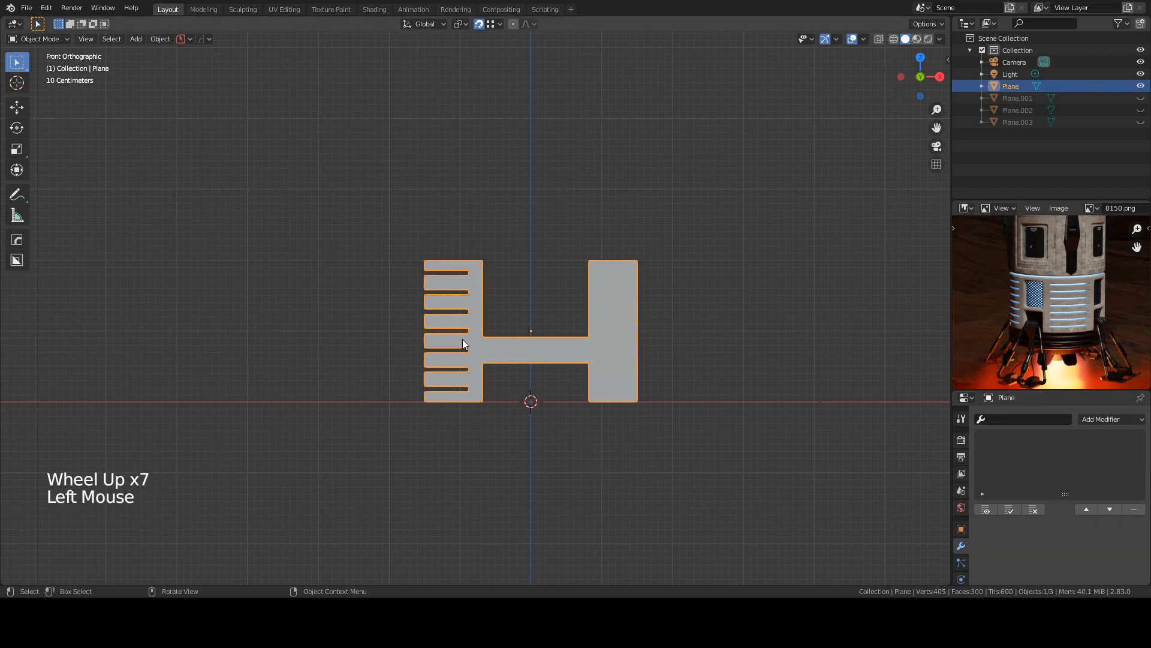
Step: Mirror the slotted left side of the plane across the X axis with the Hard Ops mirror gizmo
left_click(468, 321)
key("q")
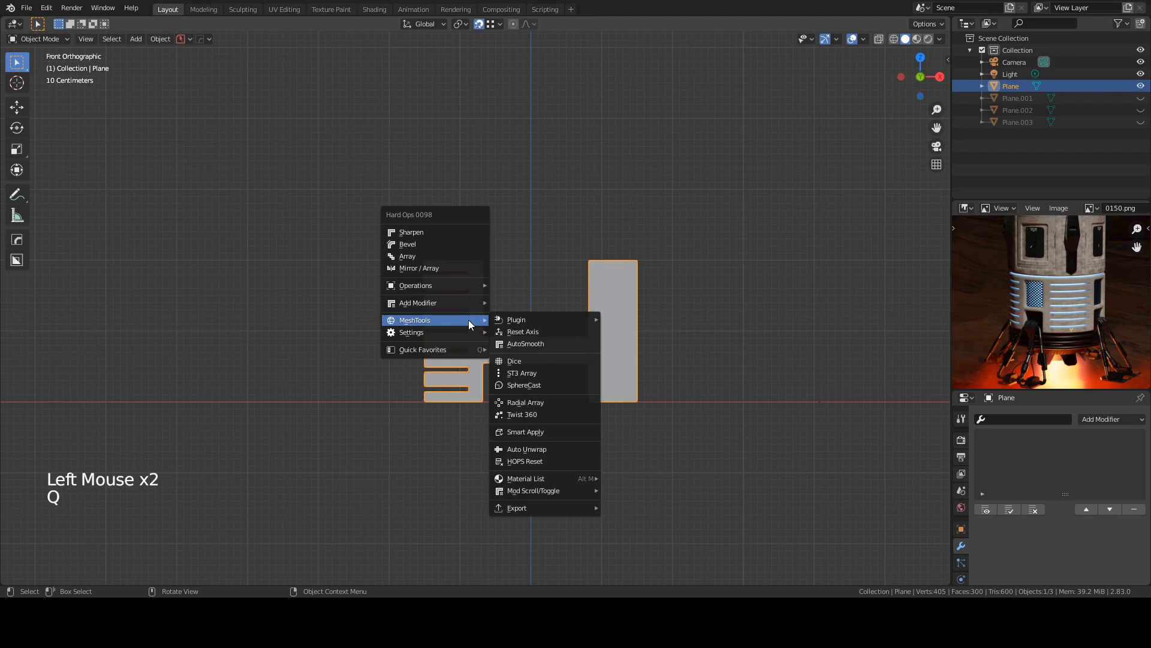
key("alt+x")
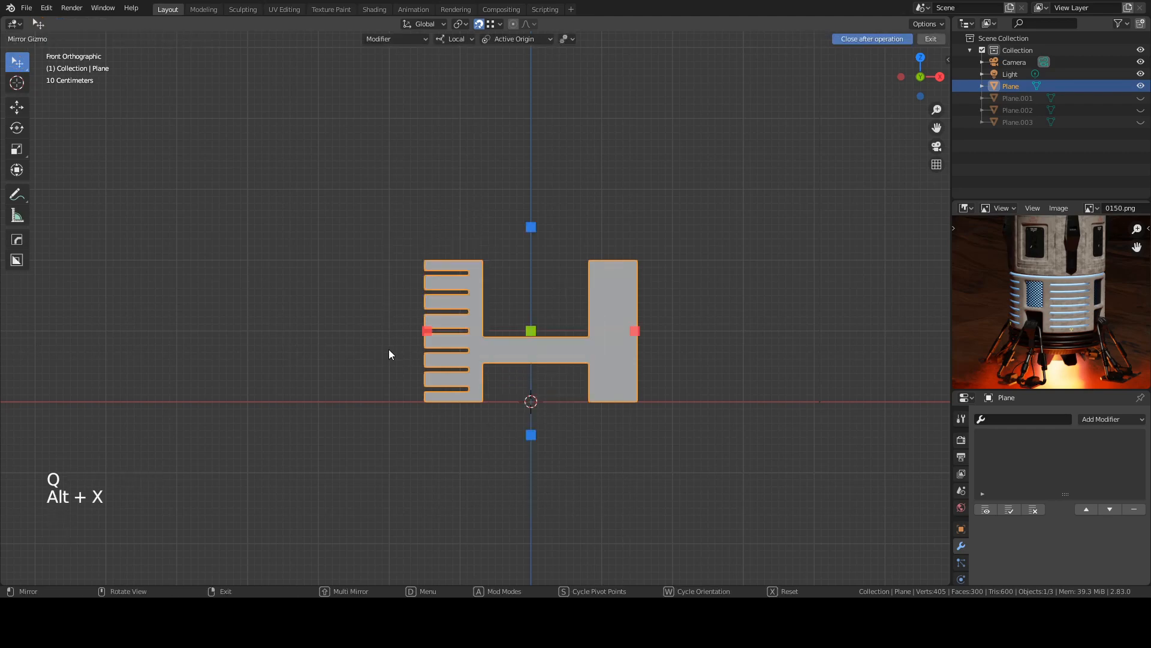
left_click(426, 331)
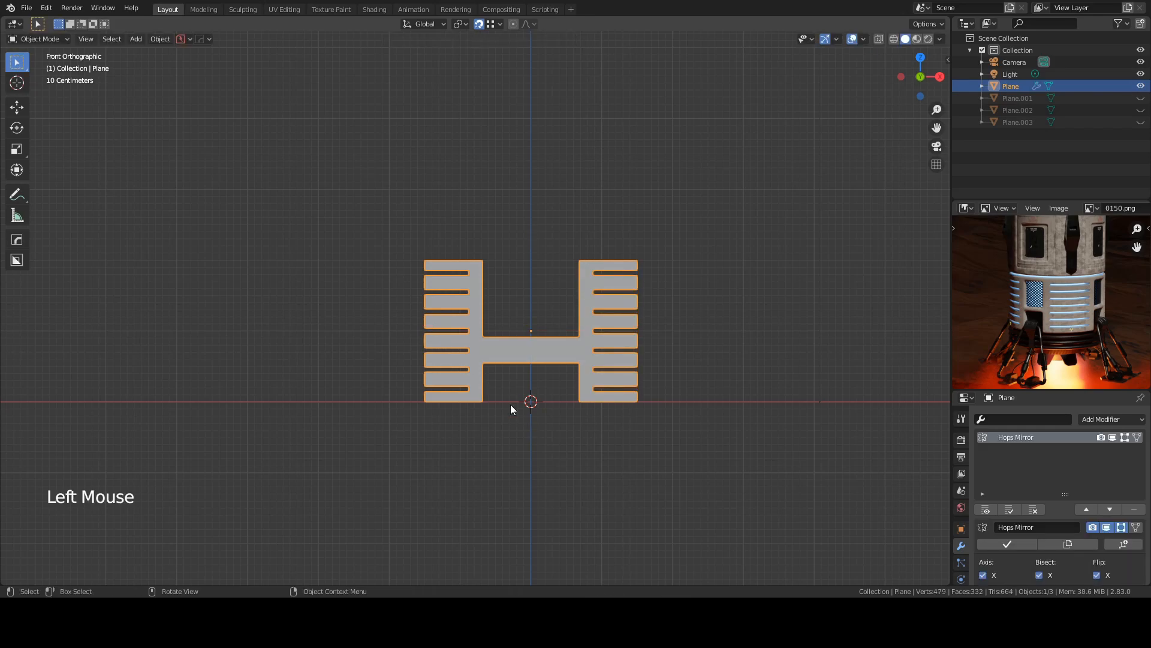
Step: Wrap the mirrored slotted plane into a ring with Hard Ops Twist 360 on Z, using 4 segments, 0.596 displacement and a 360° angle
middle_click_drag(562, 383, 580, 401)
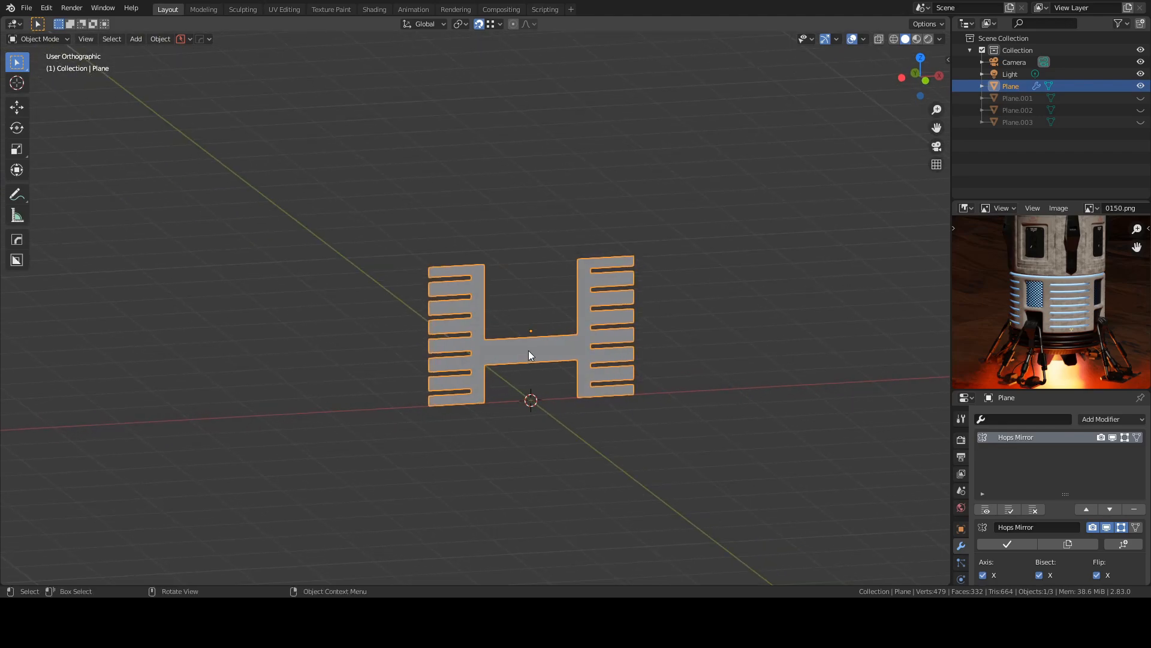
key("q")
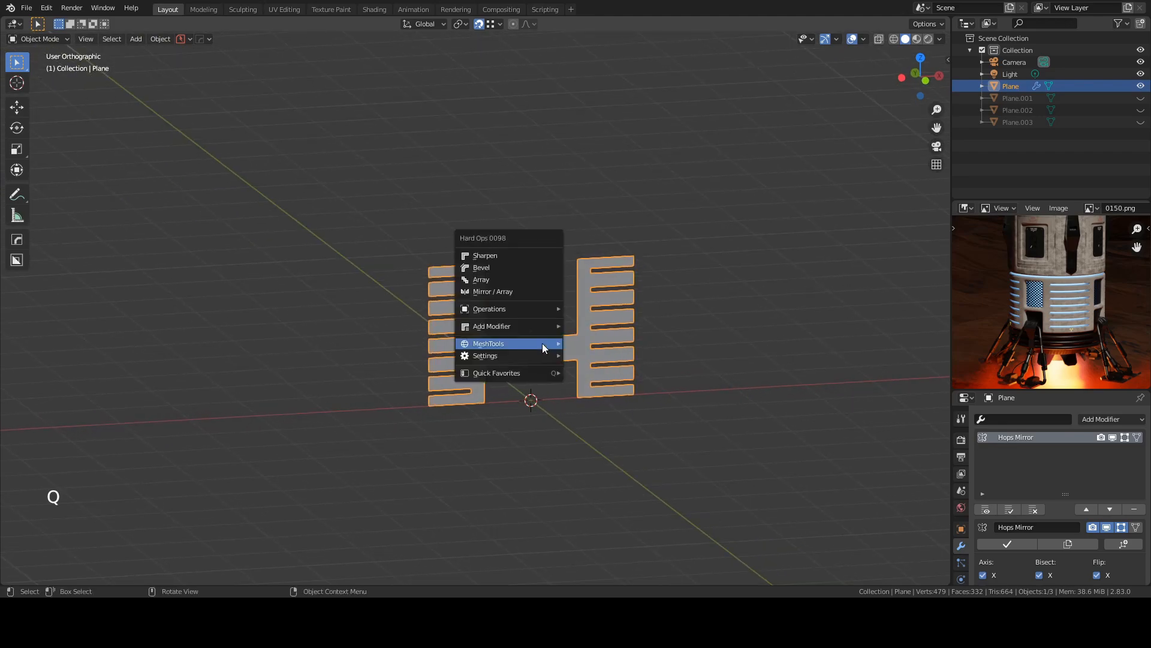
mouse_move(542, 343)
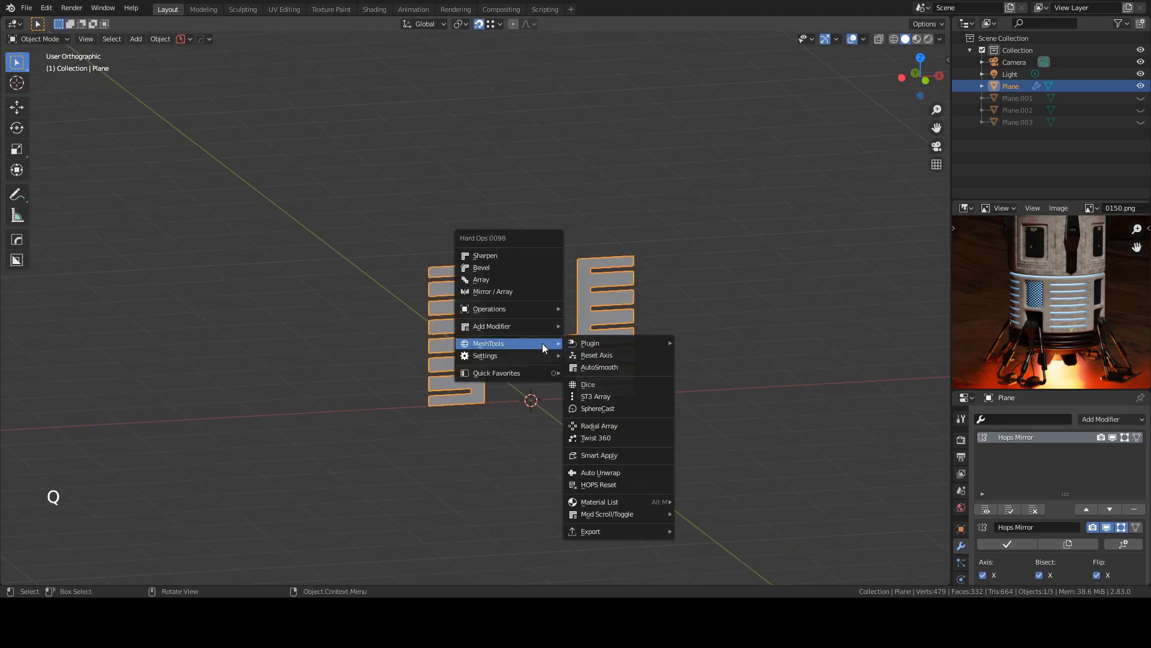
left_click(604, 438)
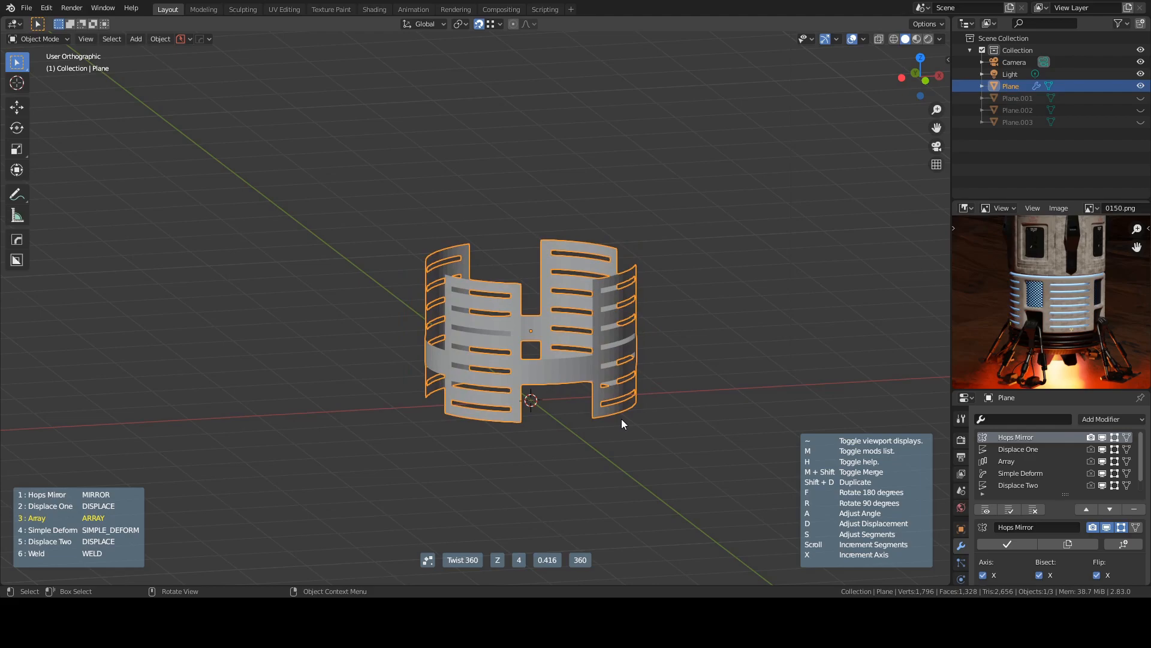
key("x")
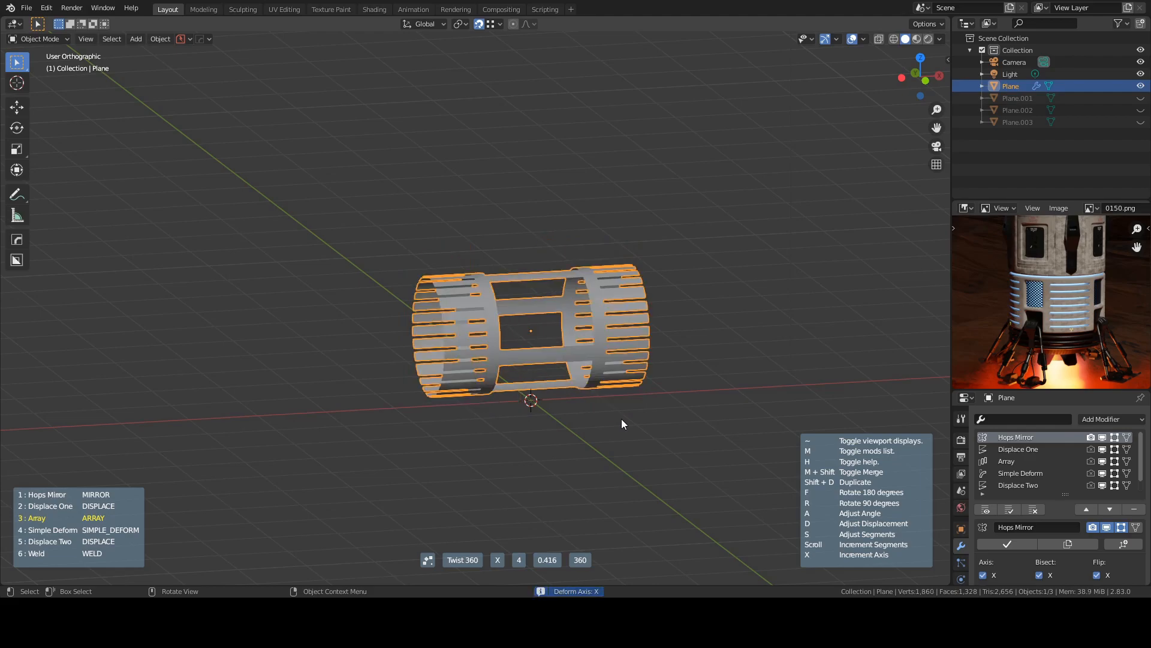
key("x")
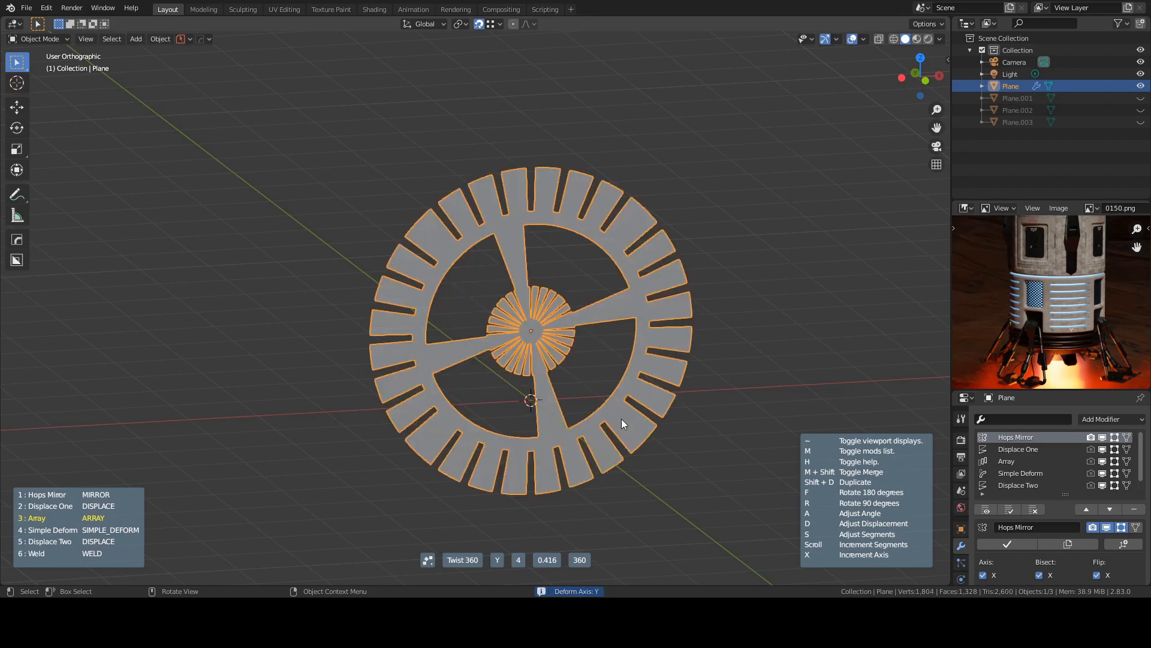
key("x")
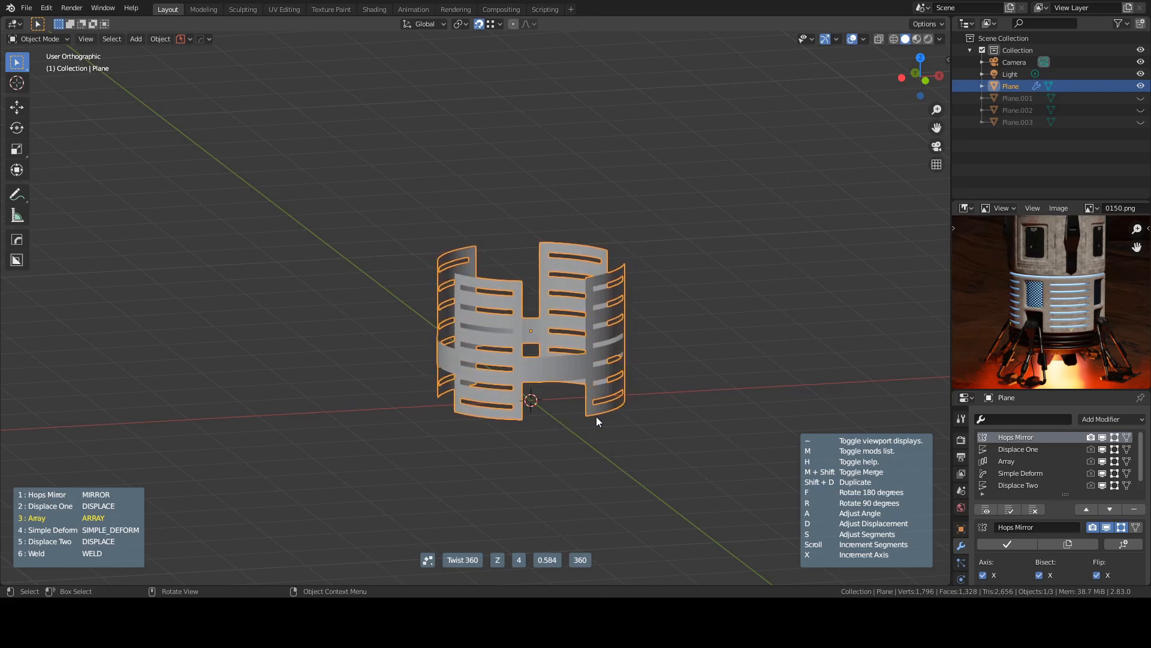
left_click(595, 416)
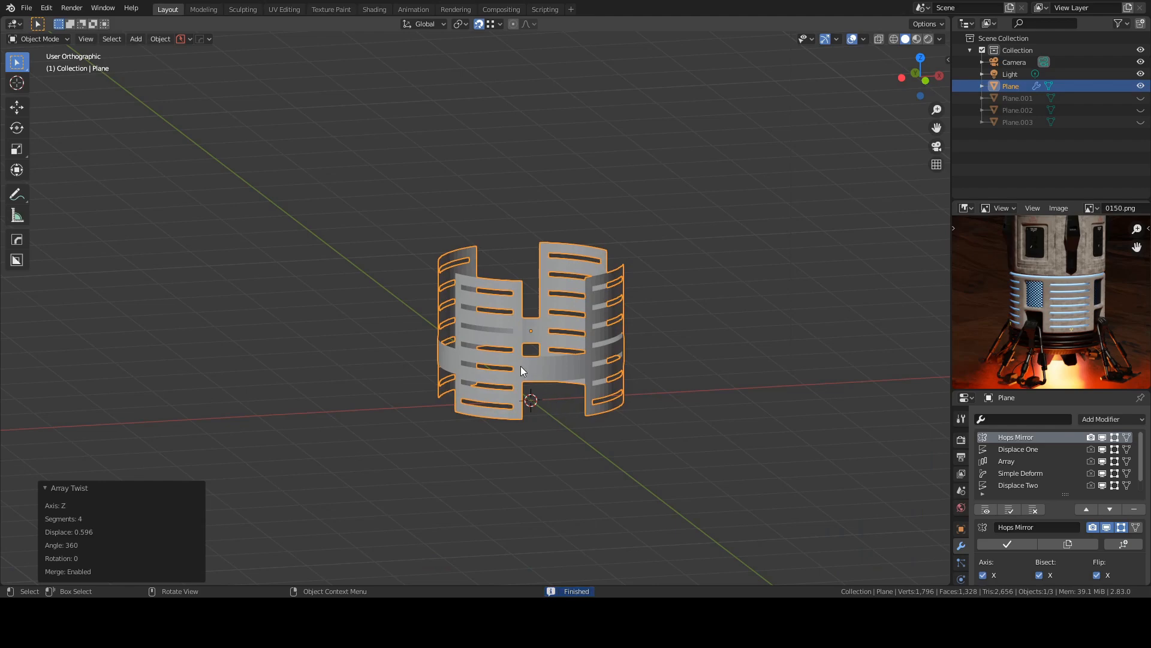
scroll(516, 331, "up", 3)
middle_click_drag(515, 331, 508, 333)
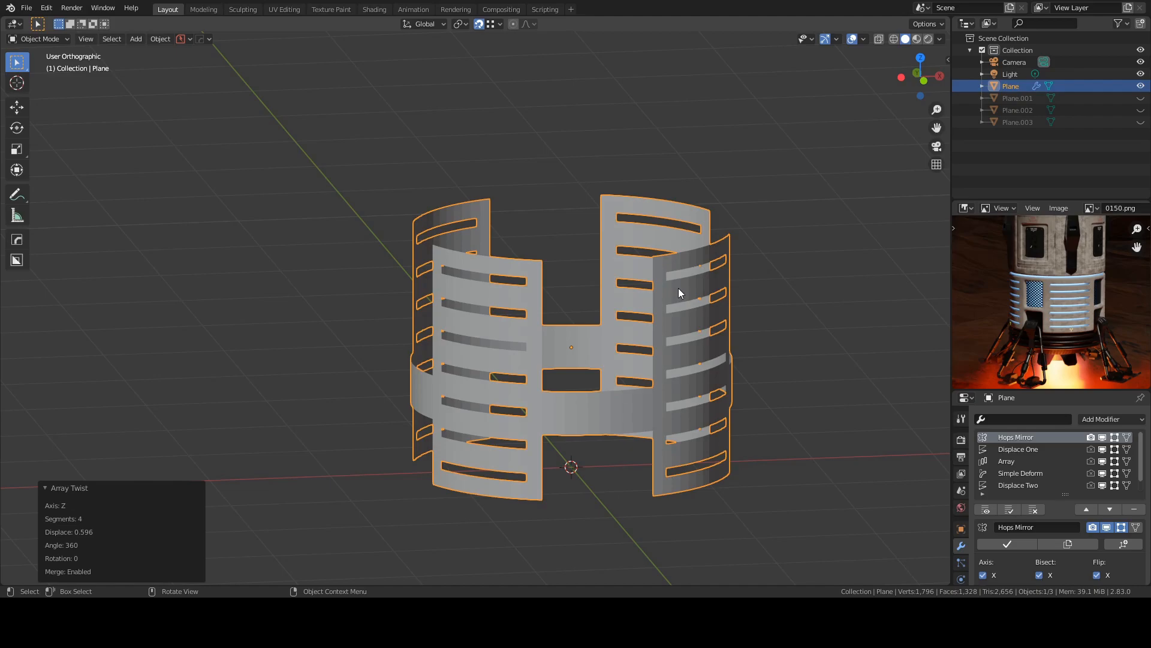
Step: Smooth the ring's shading with Hard Ops Sharpen, using 30° sharpness and a 60° auto smooth angle
right_click(678, 288)
scroll(965, 534, "down", 13)
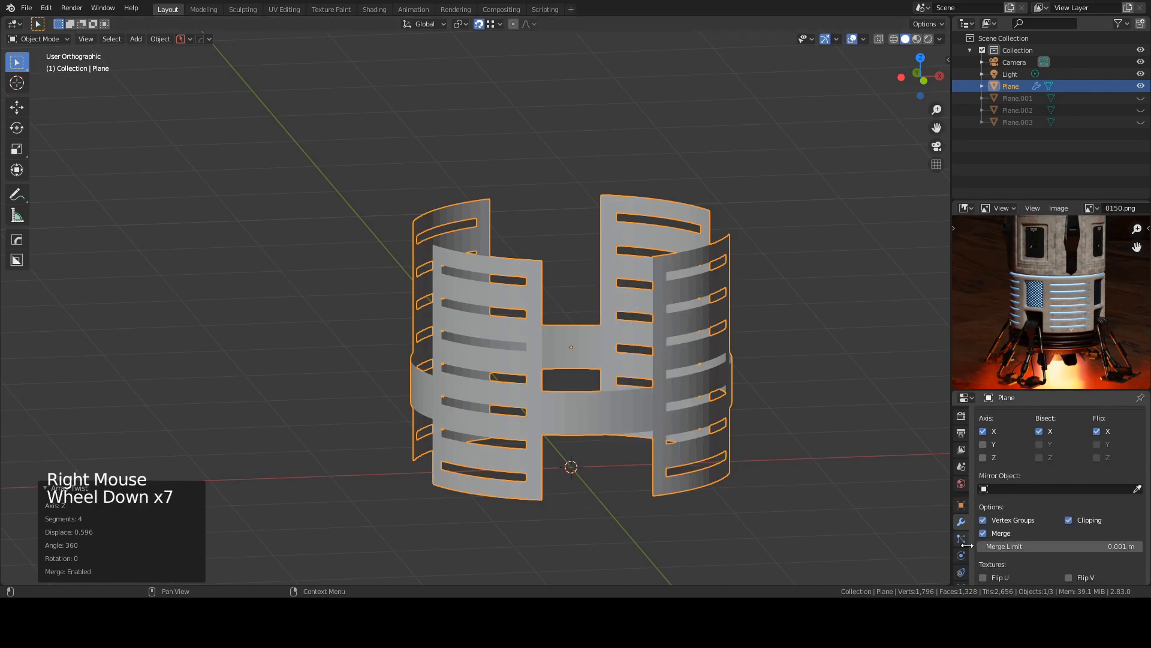
left_click(961, 532)
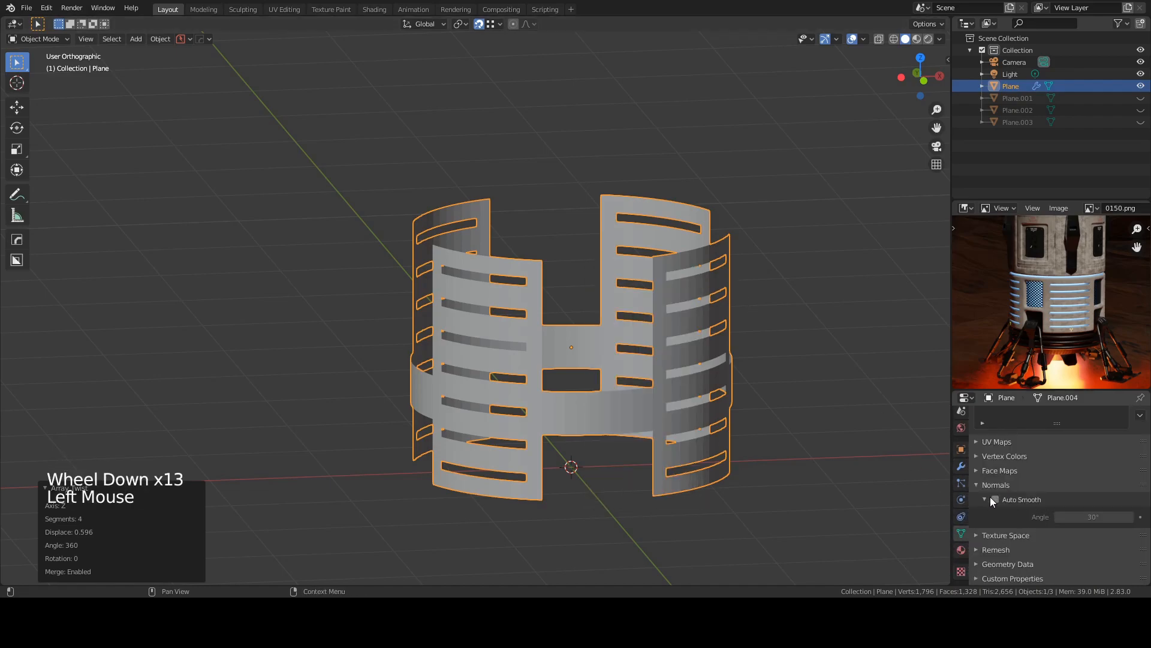
key("q")
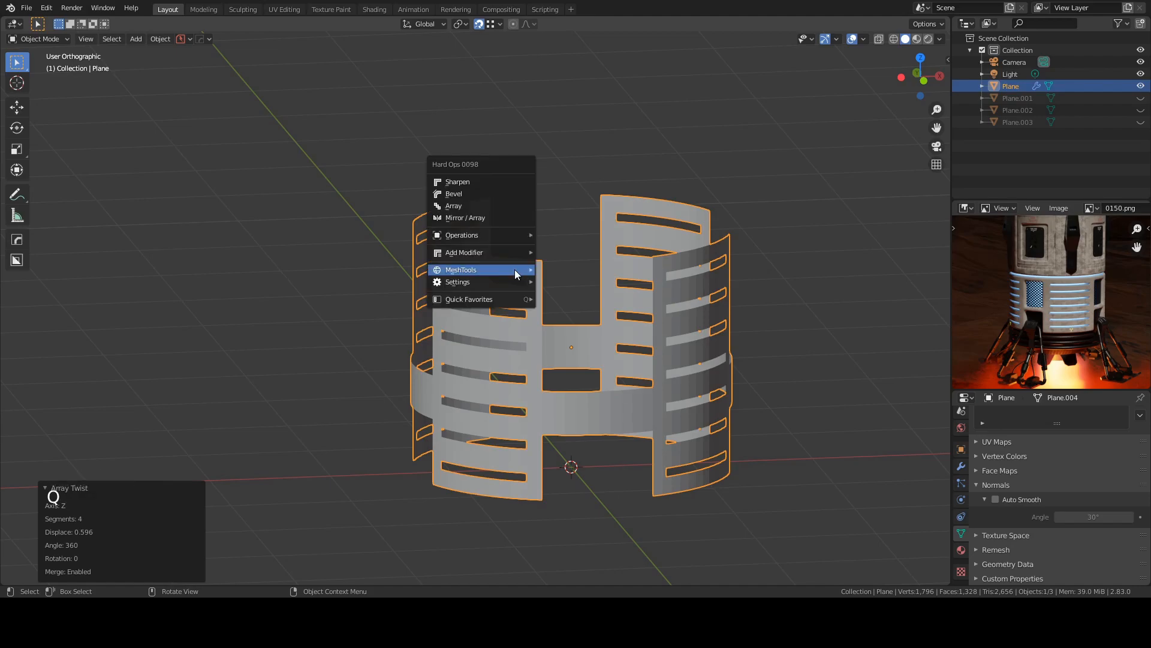
left_click(452, 178)
middle_click_drag(534, 372, 544, 532)
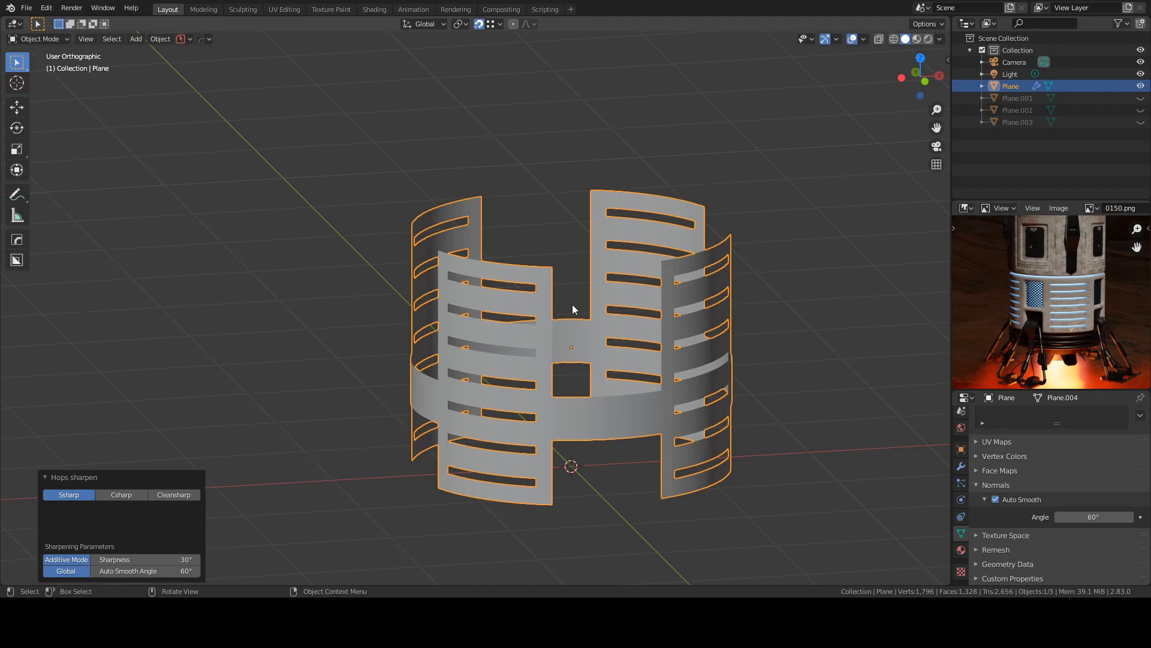
Step: Thicken the slotted ring with a Hard Ops Solidify modifier and add level 2 subdivision
key("q")
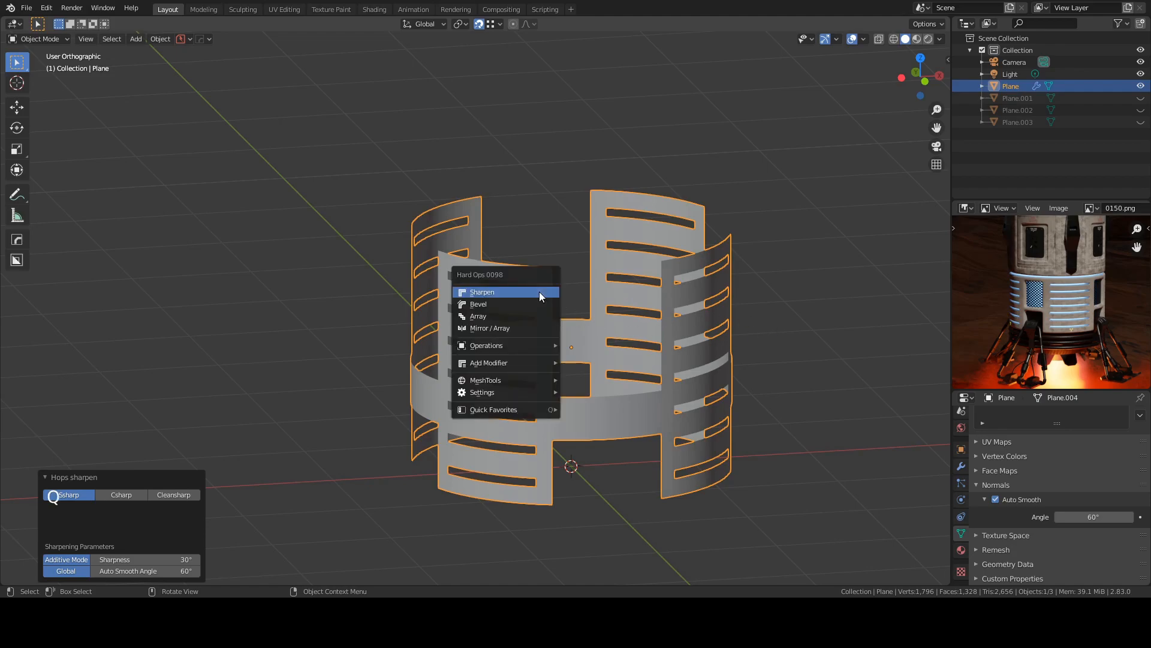
mouse_move(523, 349)
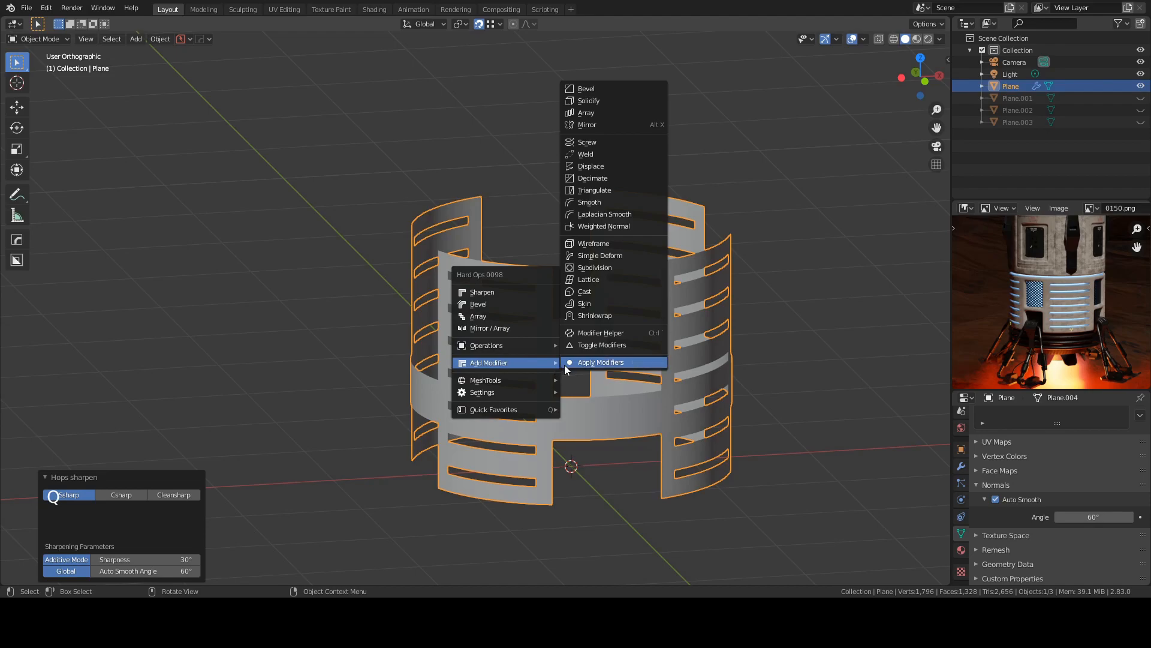
left_click(599, 101)
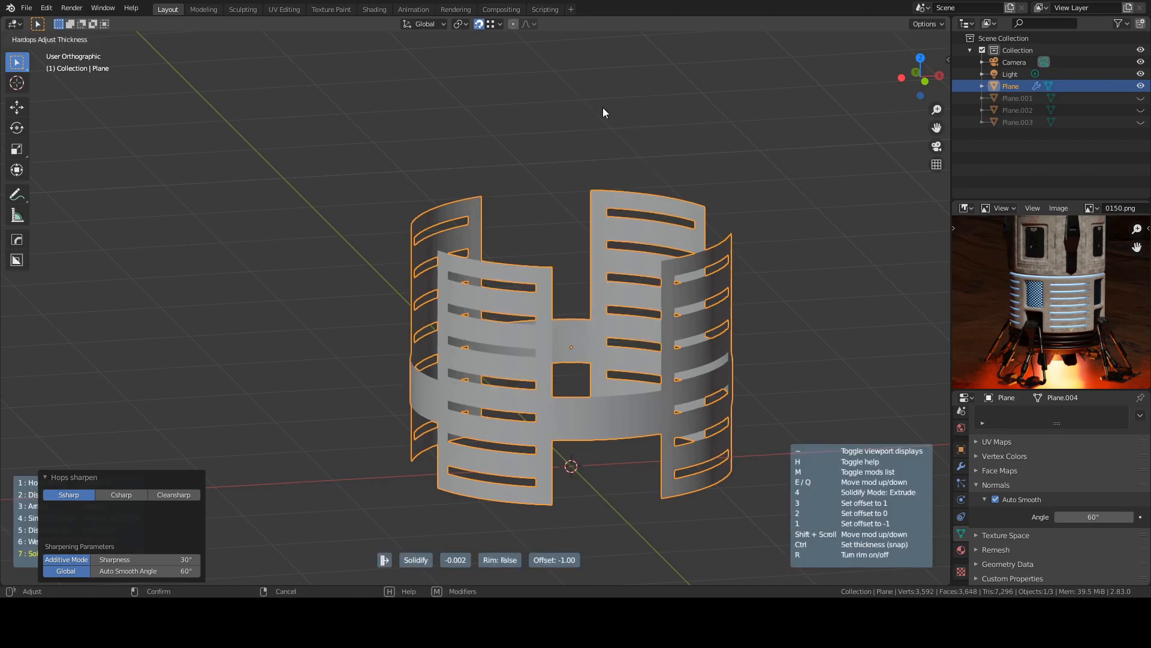
left_click(459, 271)
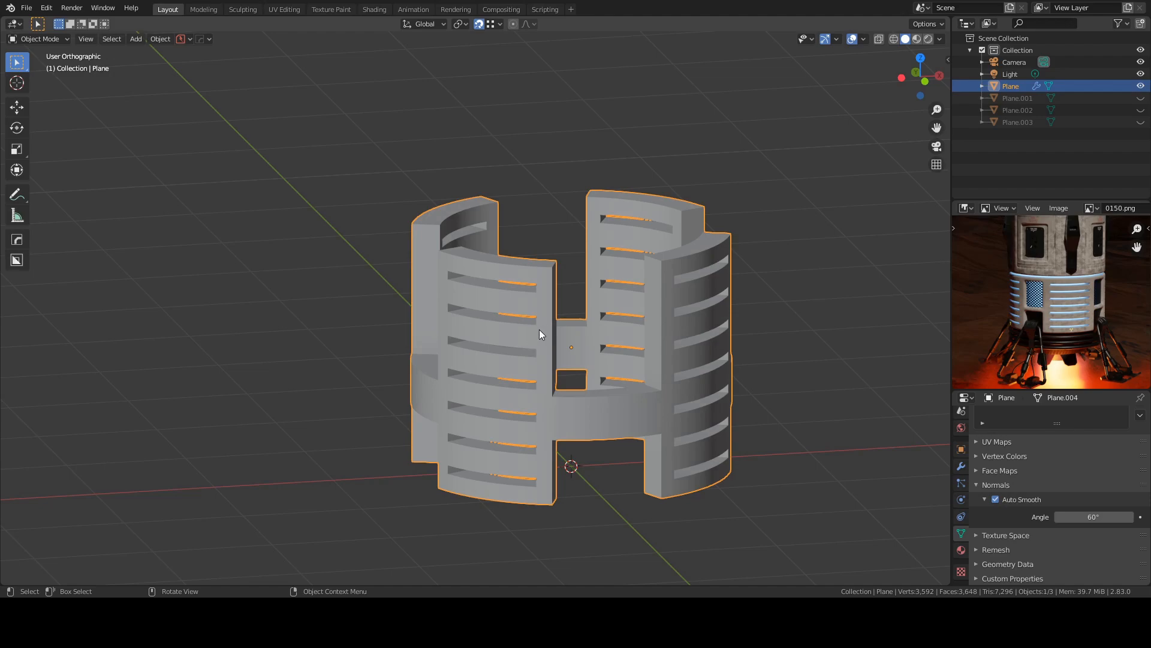
key("ctrl+2")
mouse_move(534, 332)
middle_mouse_down()
mouse_move(490, 327)
mouse_move(539, 337)
middle_mouse_up()
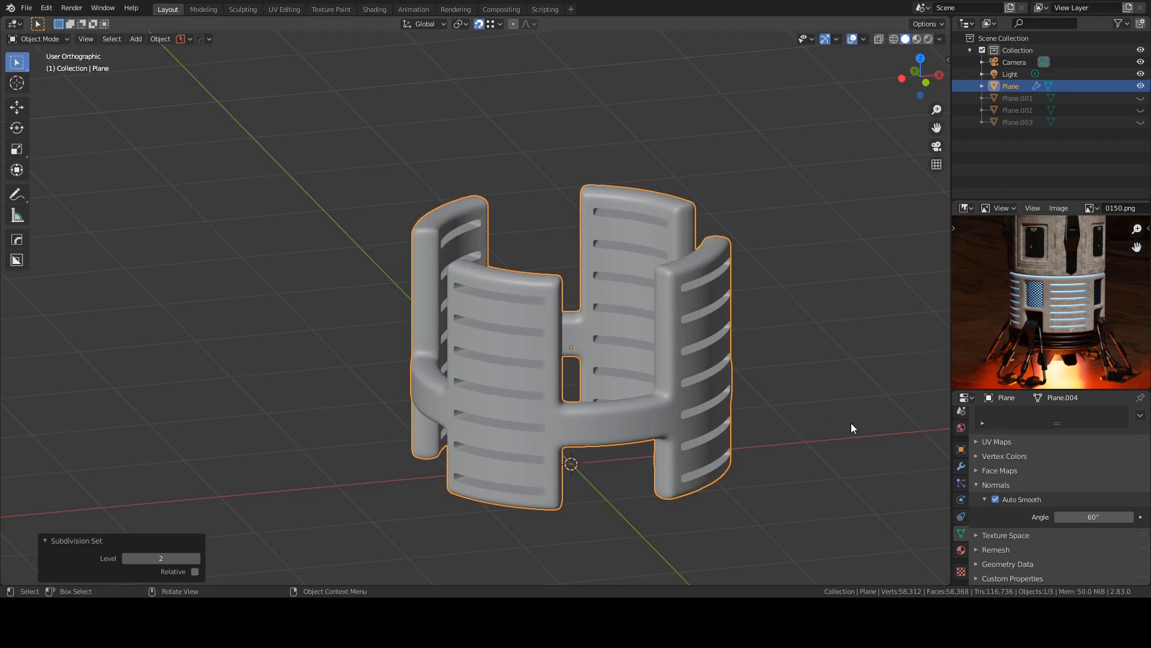
Step: Hide all of the ring's modifiers in the viewport and open the flat slotted plane for mesh editing in front view
left_click(961, 450)
left_click(961, 466)
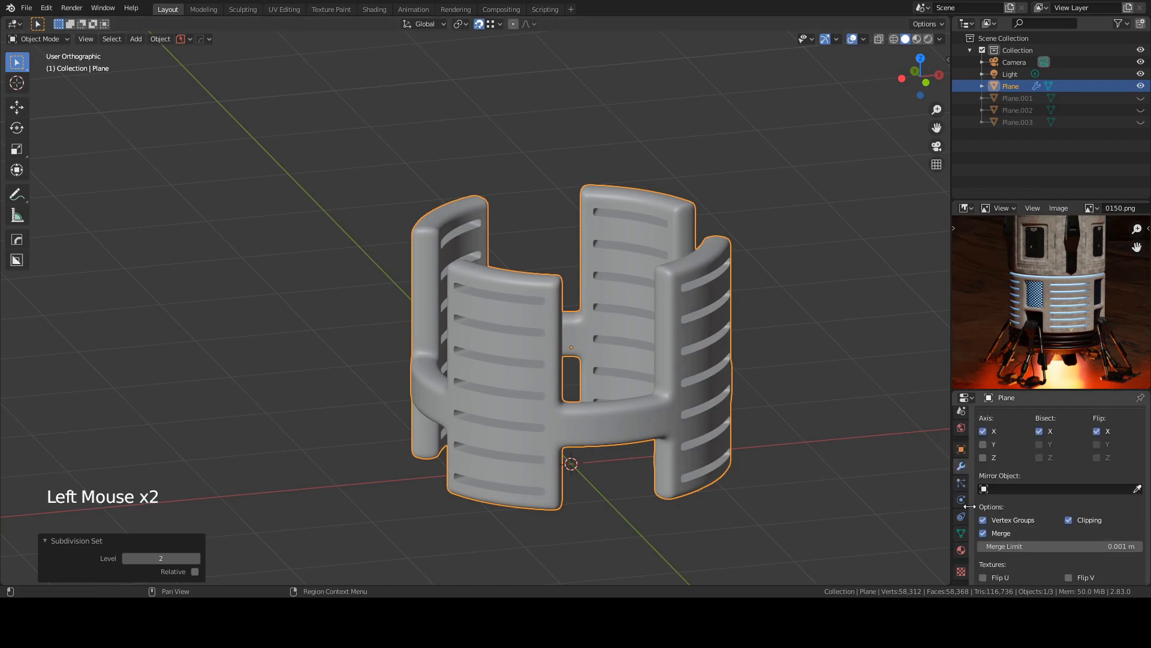
scroll(984, 458, "up", 4)
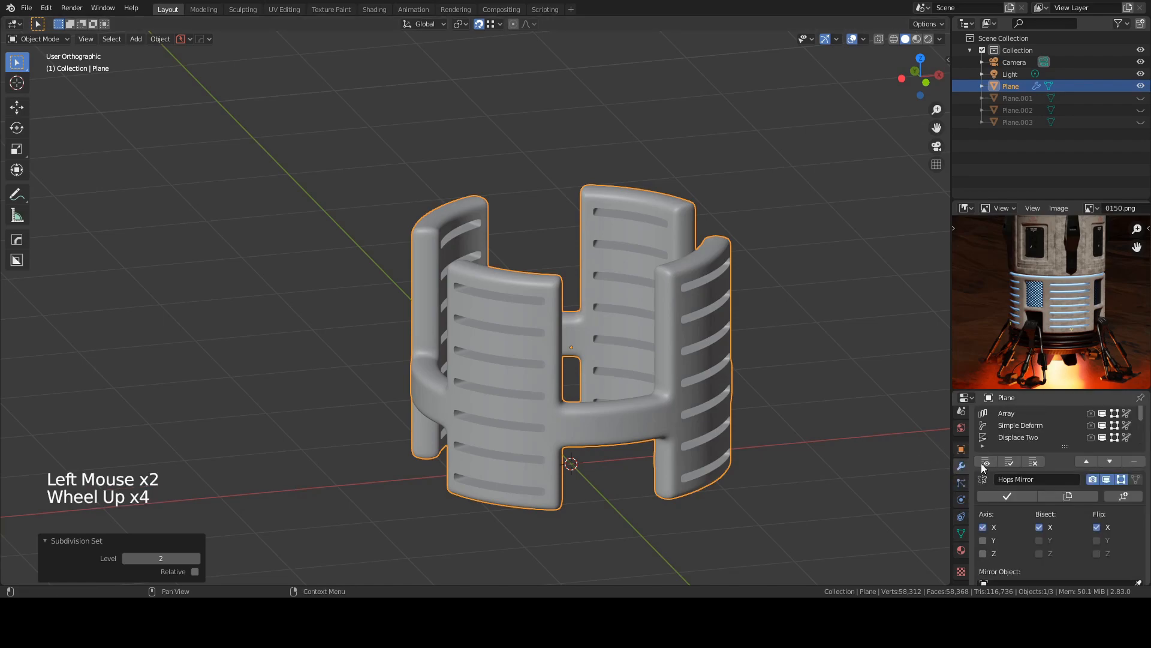
left_click(985, 461)
middle_click_drag(538, 376, 448, 343)
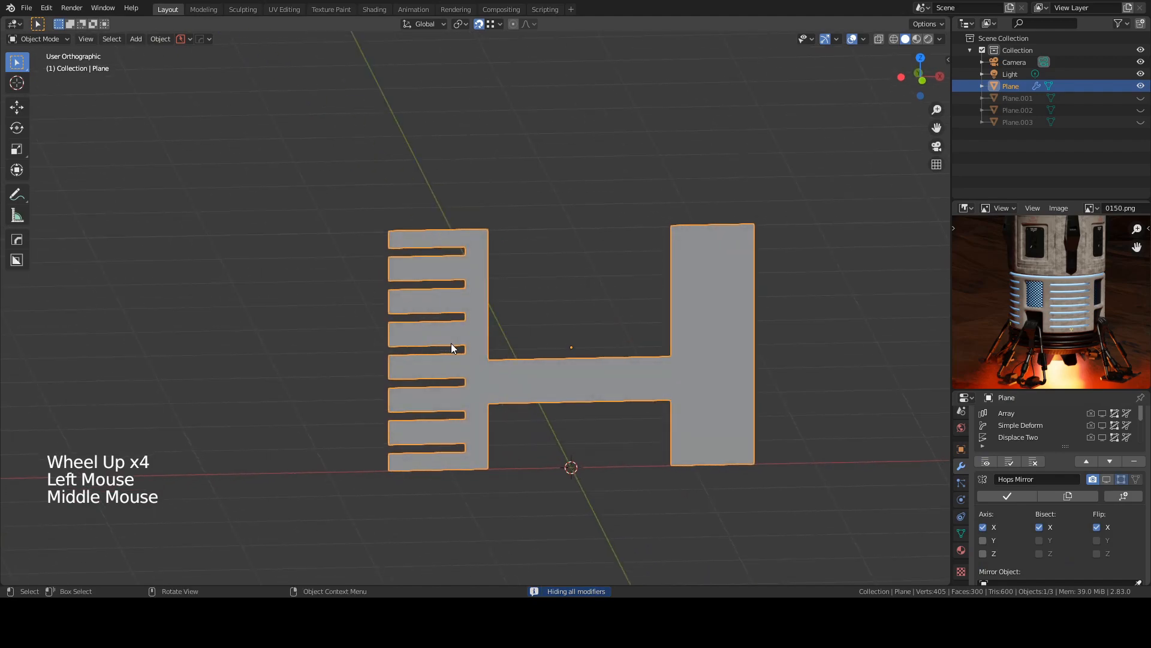
key("KP_1")
key("Tab")
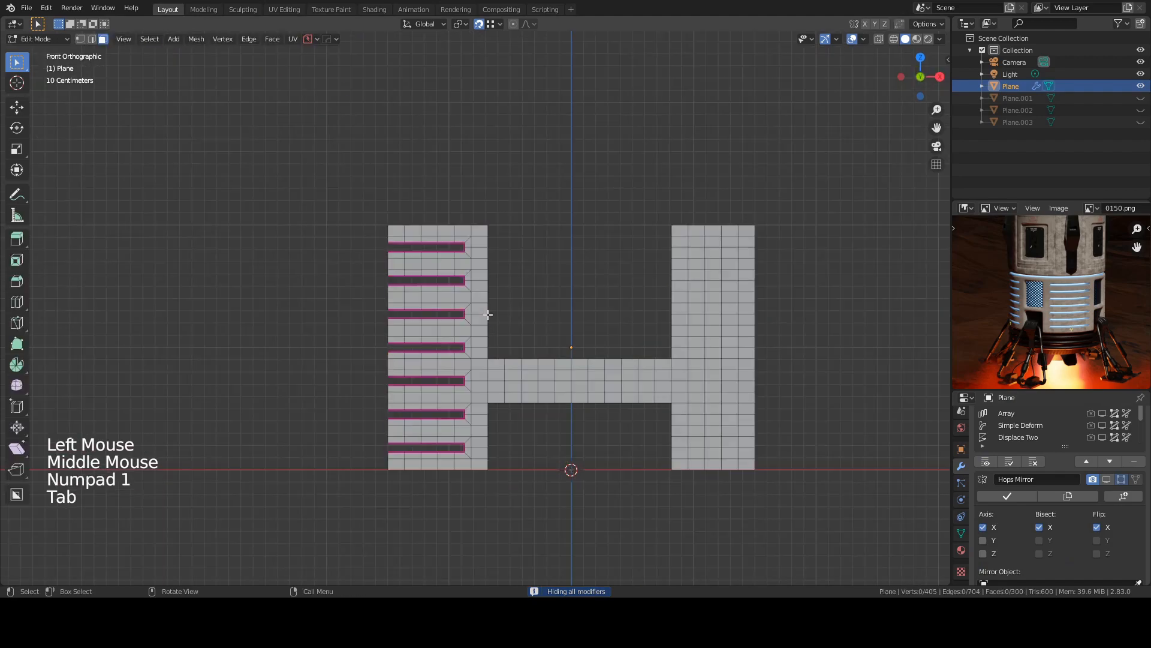
Step: Fill a one-row face between the uppermost inner edges of the two legs and divide it with 10 centred loop cuts
left_click(91, 39)
left_click(660, 236)
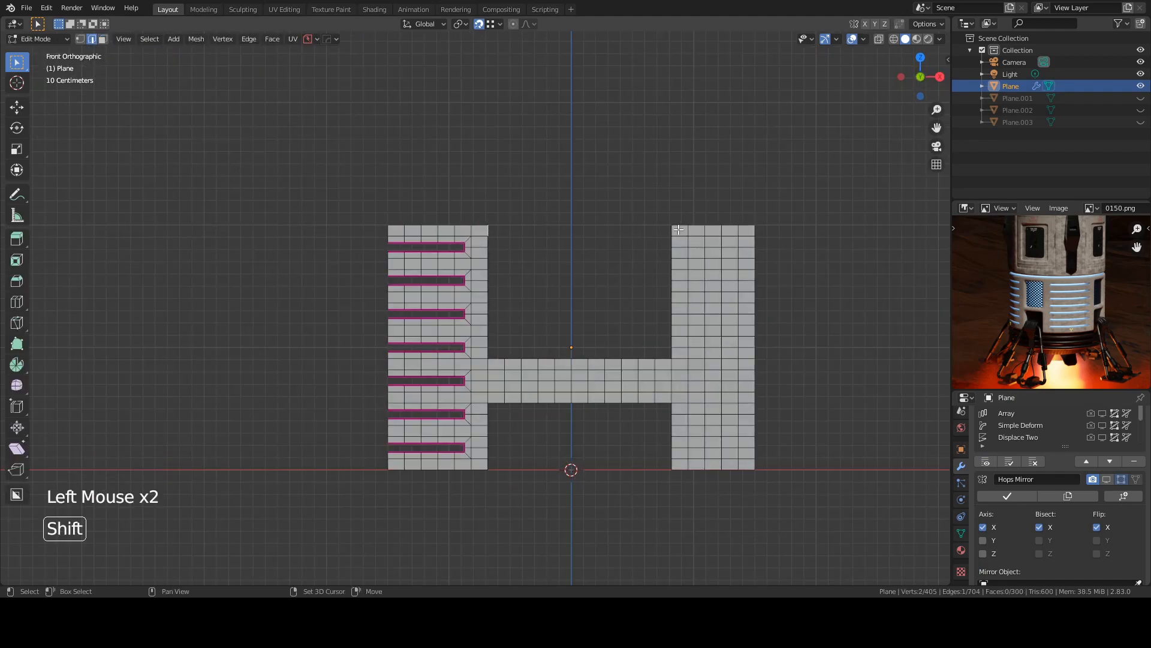
left_click(676, 230, "shift")
key("f")
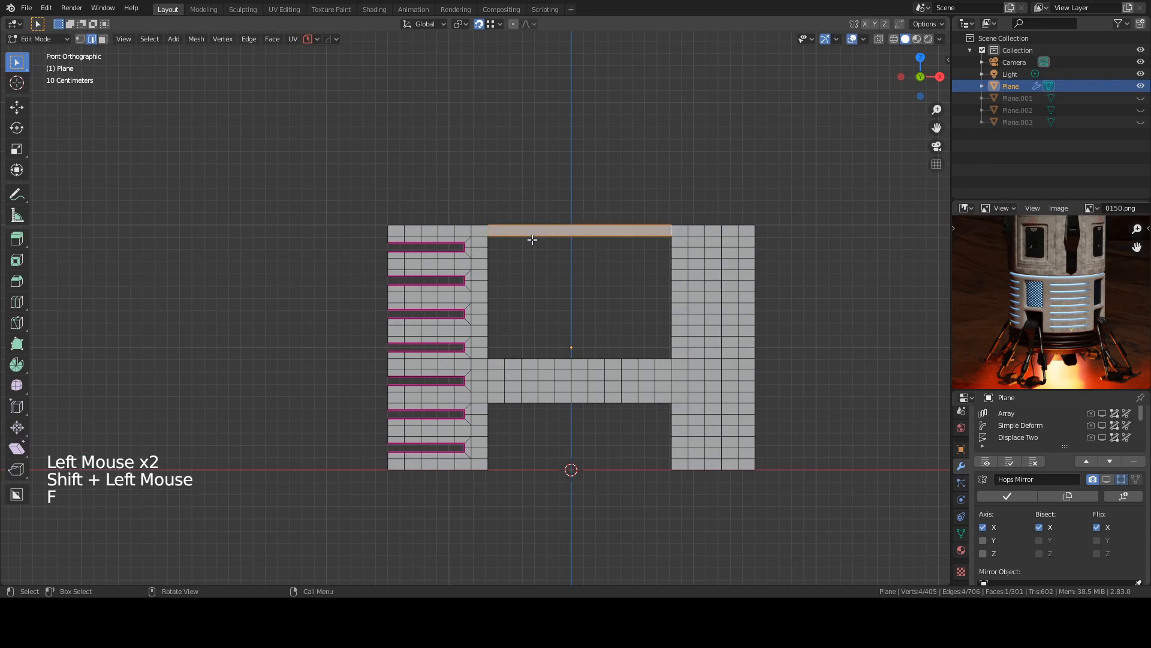
key("ctrl+r")
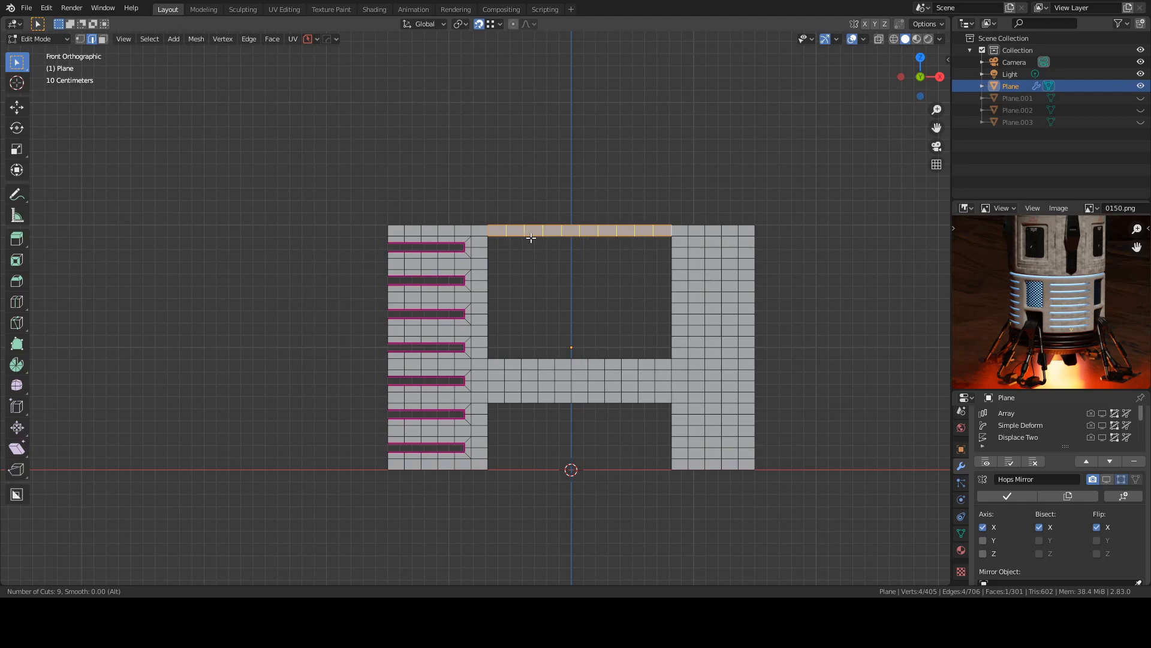
scroll(531, 238, "up", 1)
left_click(531, 238)
right_click(531, 238)
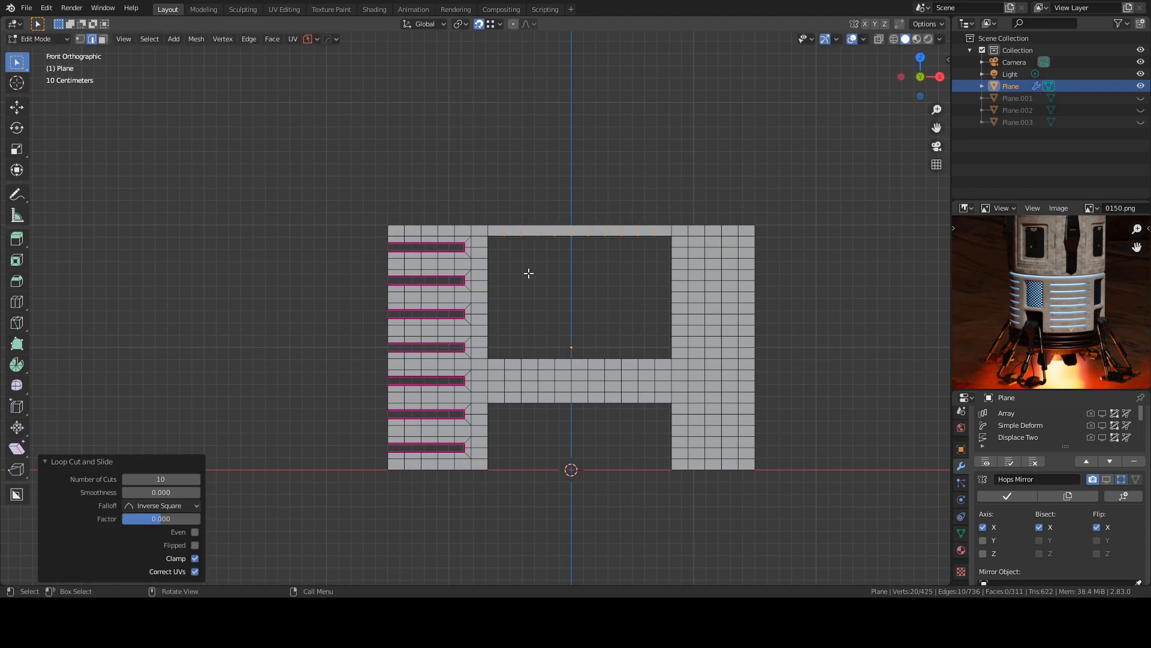
Step: Leave mesh editing and show all modifiers to check the upper band on the wrapped ring
key("Tab")
middle_click_drag(523, 264, 599, 288)
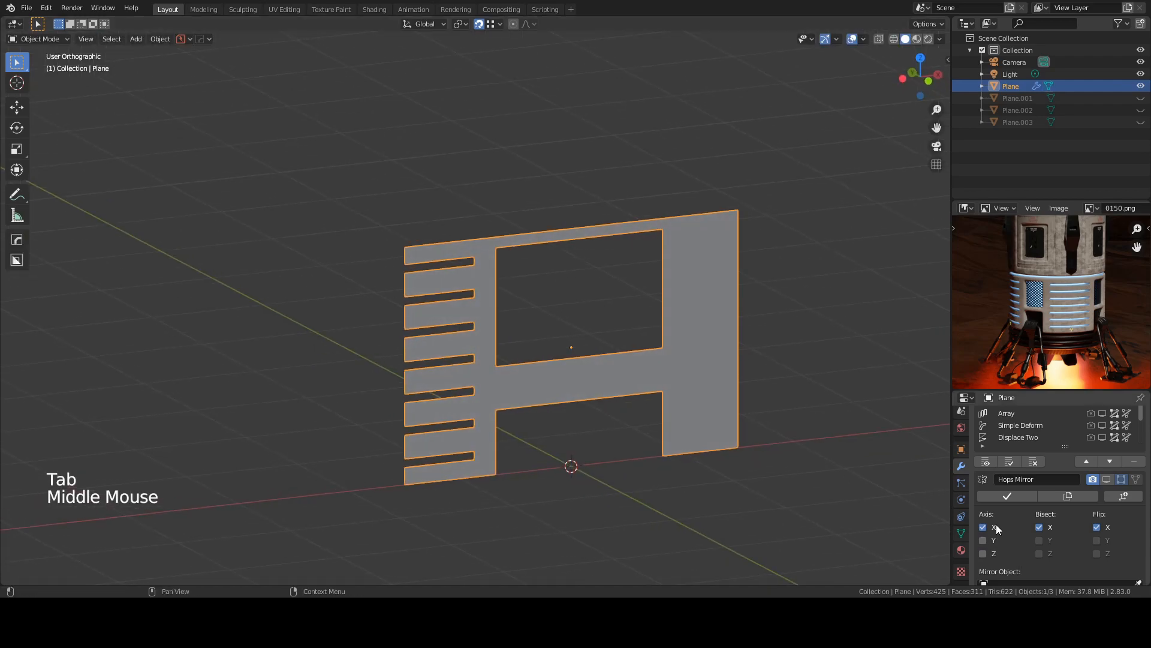
left_click(986, 461)
middle_click_drag(844, 452, 578, 353)
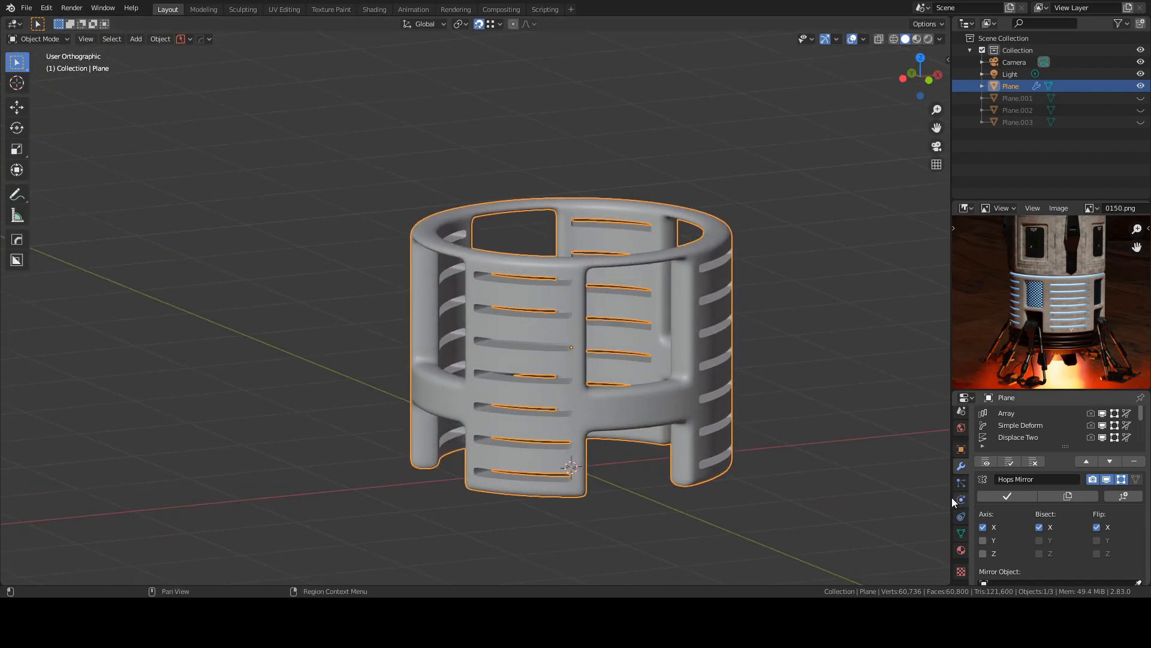
Step: Hide the modifiers and fill a second one-row face directly below the upper strip between the legs, divided with 10 loop cuts
left_click(986, 461)
key("Tab")
left_click(496, 251)
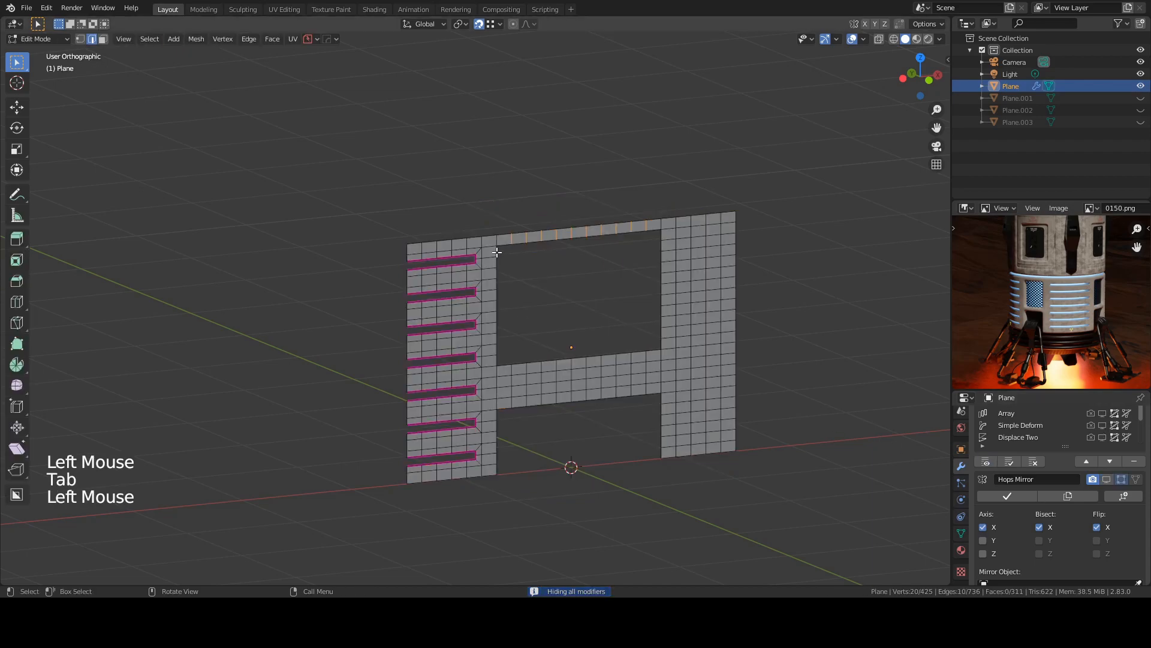
left_click(665, 236, "shift")
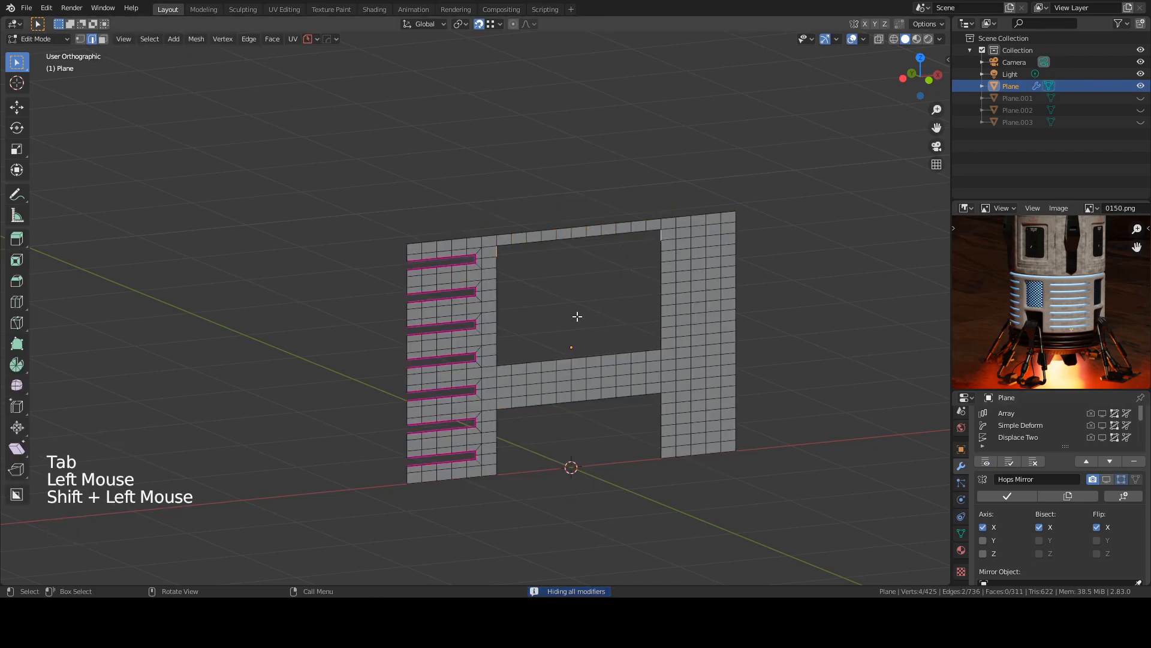
key("f")
key("ctrl+r")
scroll(542, 249, "up", 9)
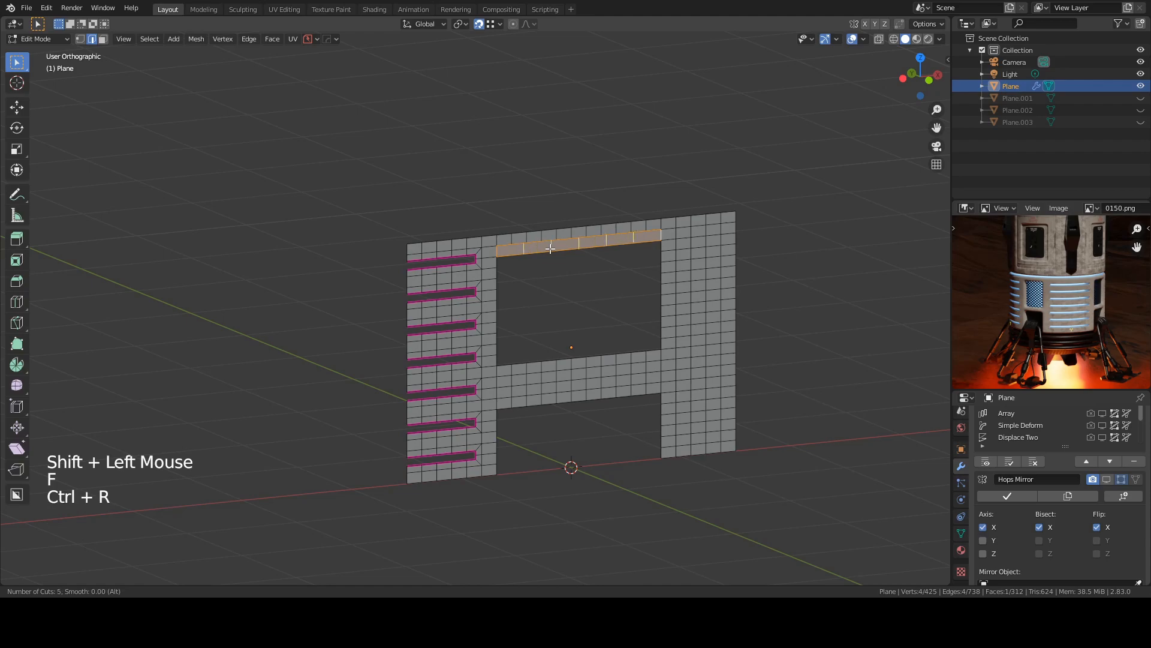
left_click(550, 248)
right_click(550, 248)
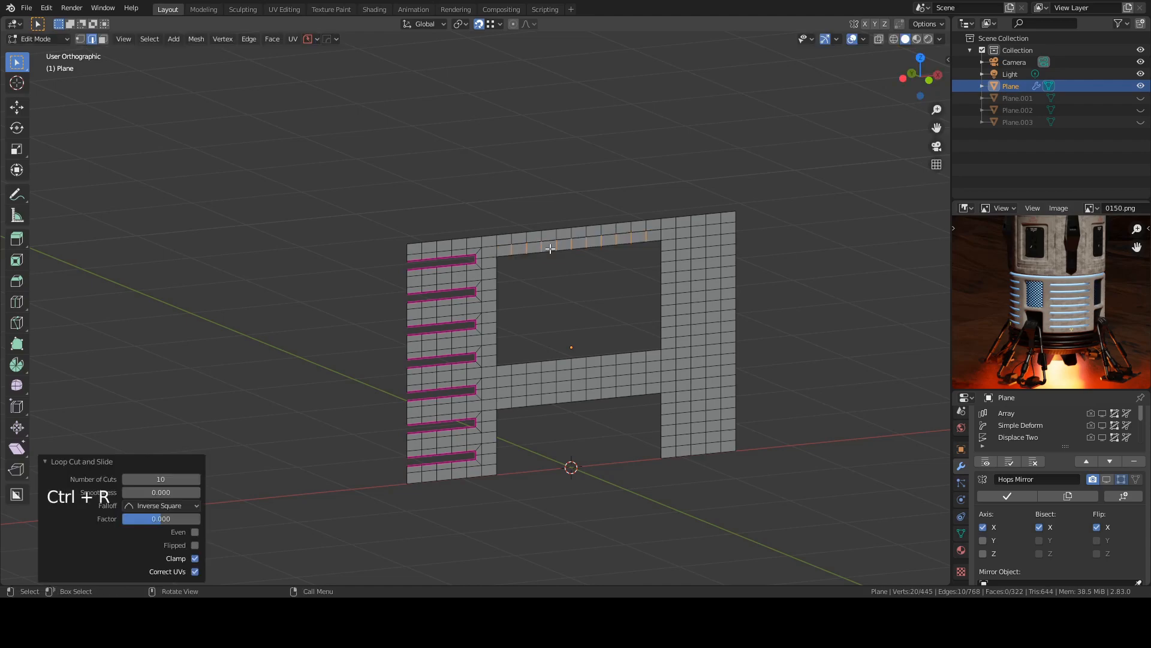
Step: Return to object mode, show all modifiers and inspect the ring's two-row upper band
key("Tab")
left_click(985, 462)
middle_click_drag(657, 339, 664, 343)
scroll(560, 290, "up", 1)
middle_click_drag(560, 291, 606, 298)
scroll(556, 286, "down", 2)
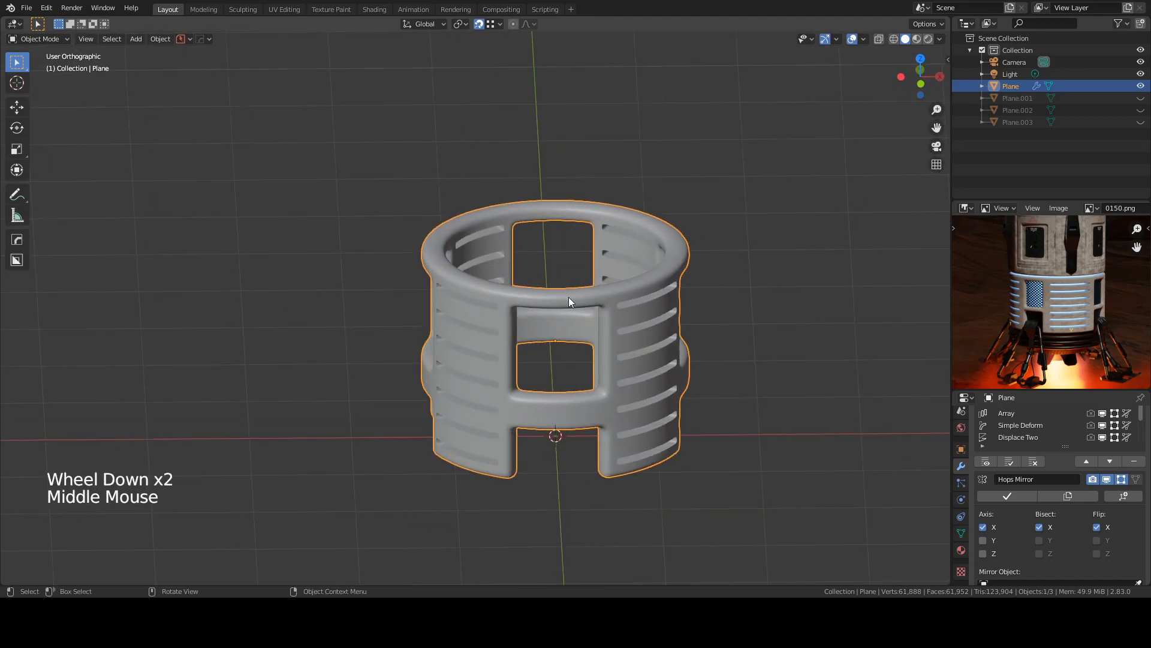